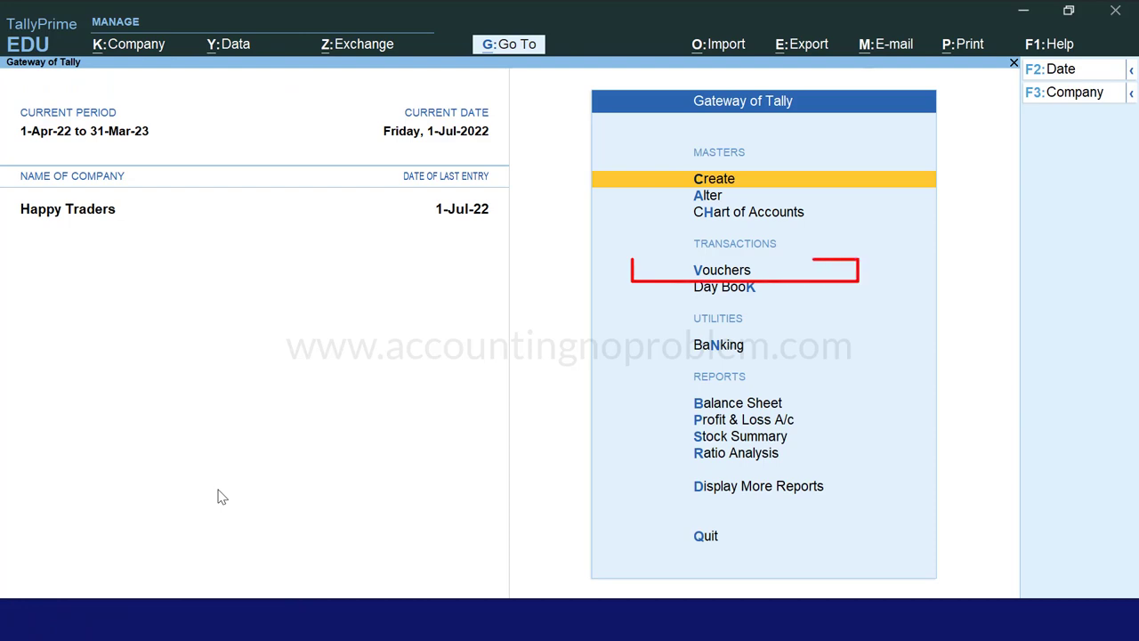
Step: Start a purchase voucher dated 1-Aug-22 with supplier invoice number 11 and invoice date 1-Aug-22
key(v)
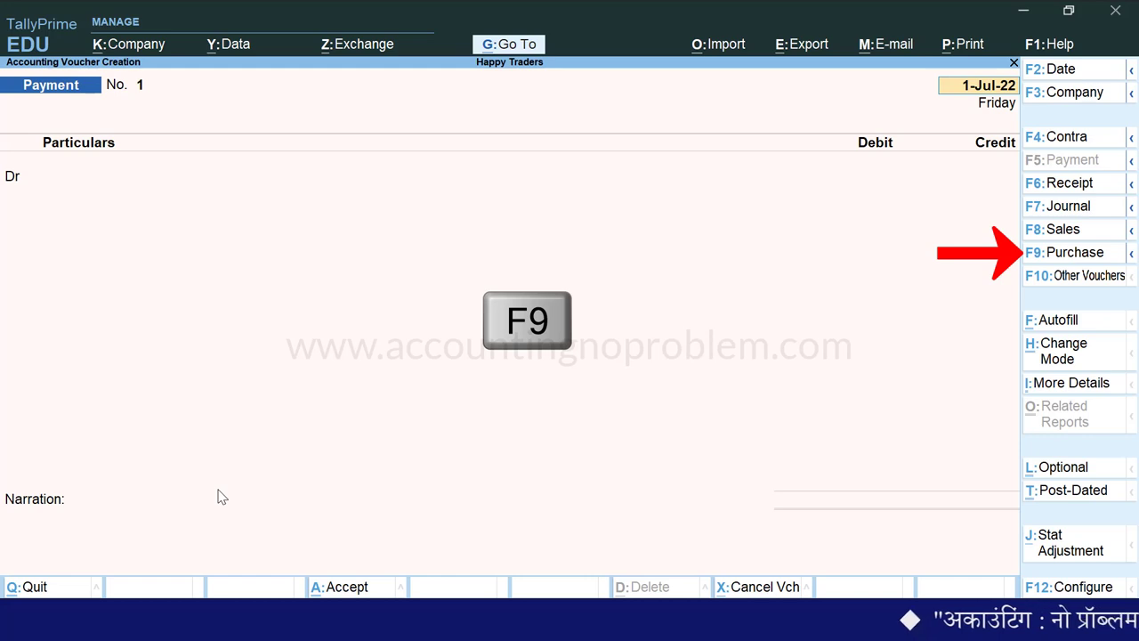
key(F9)
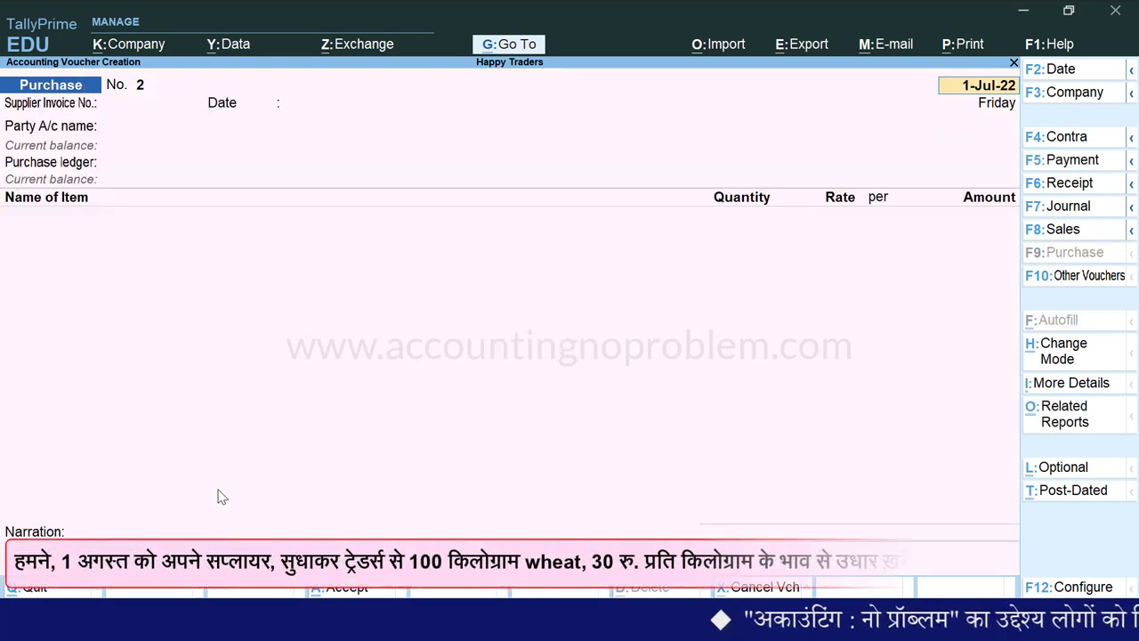
text(1-8)
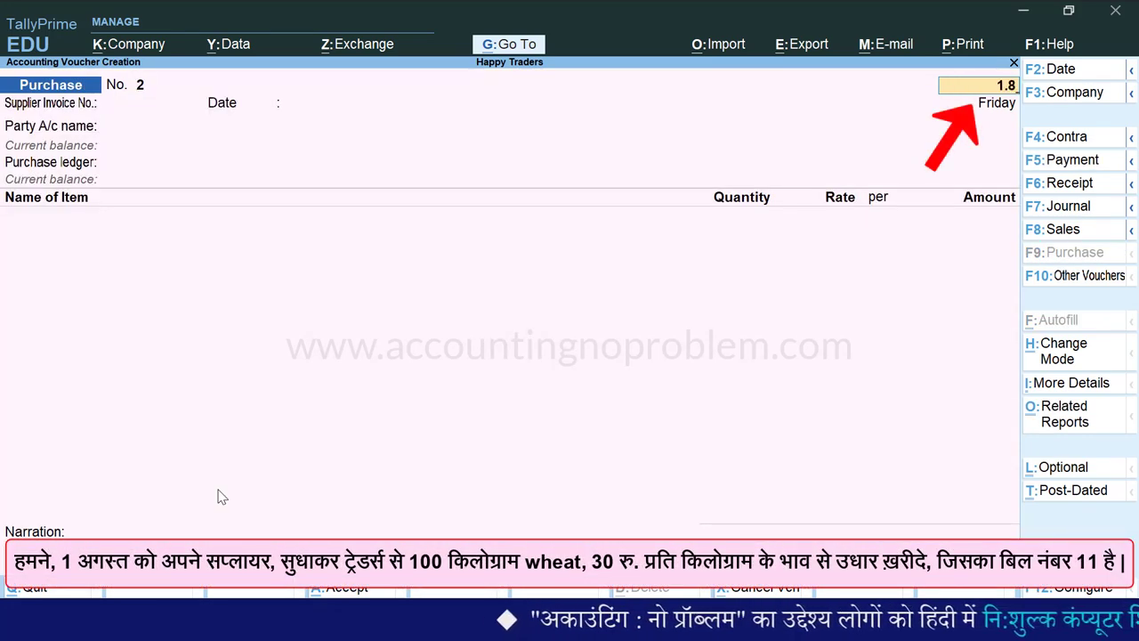
key(Return)
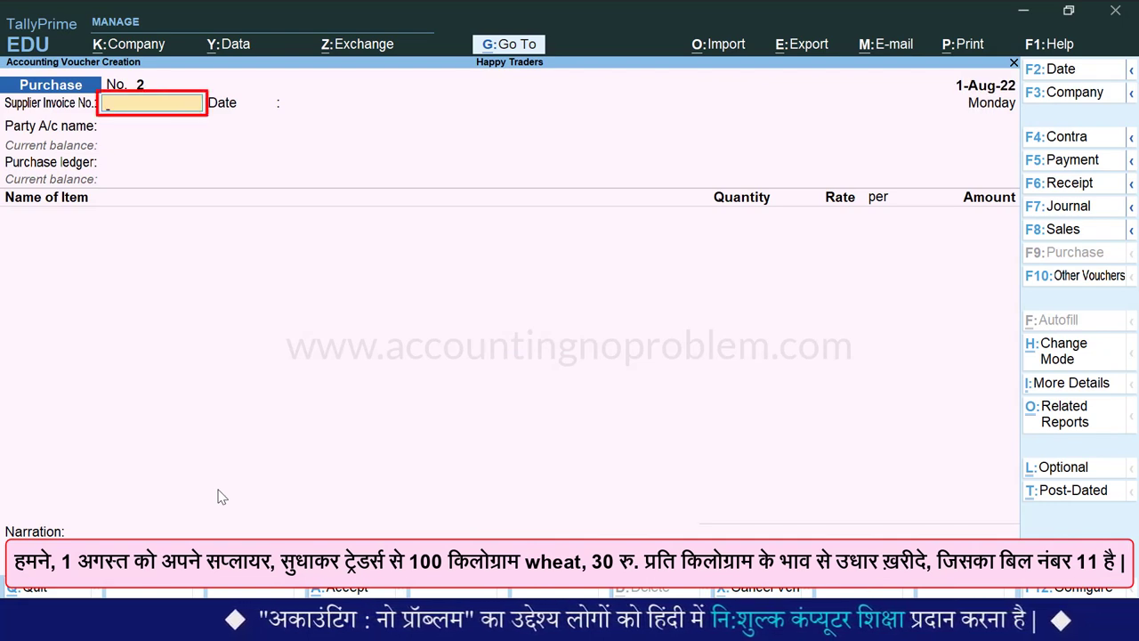
key(Return)
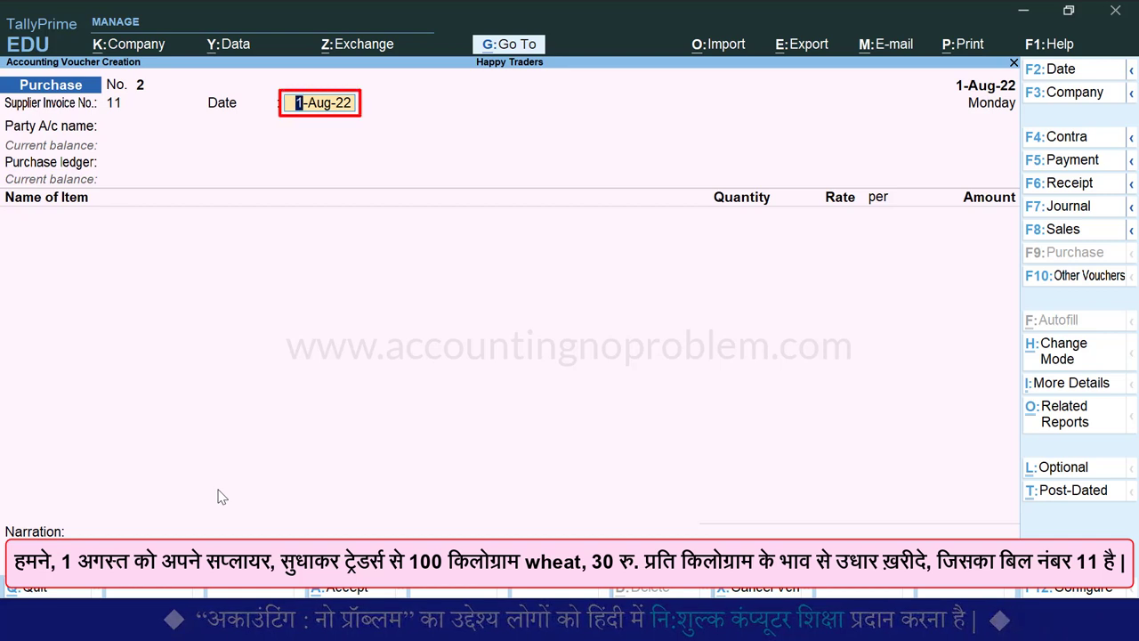
key(Return)
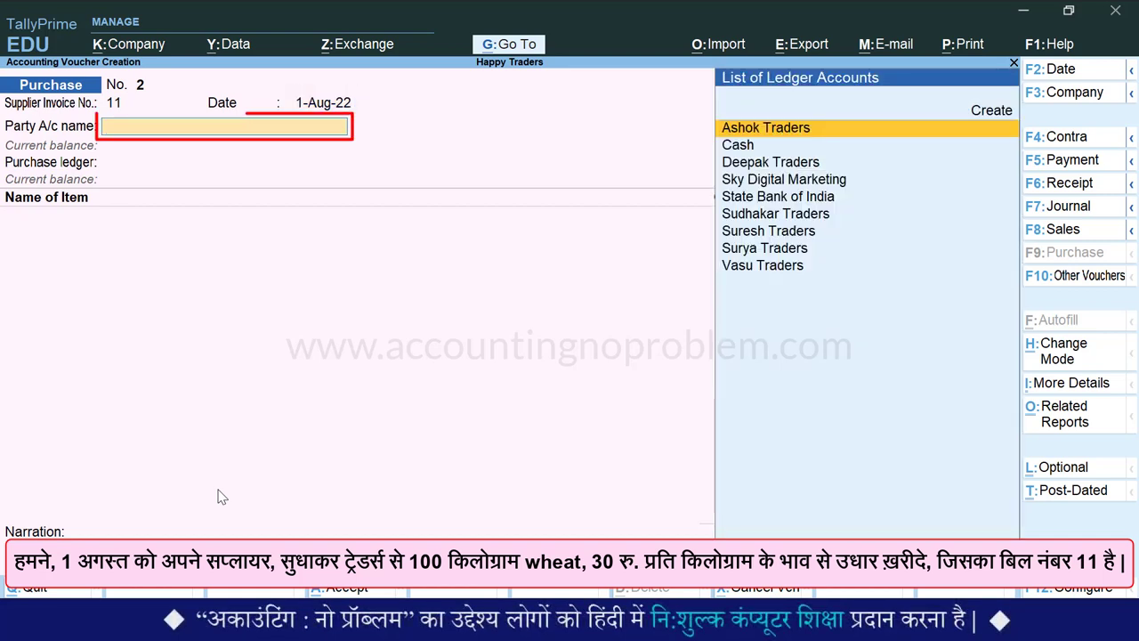
Step: Choose Sudhakar Traders as the party account of the purchase voucher
text(S)
key(Down)
key(Down)
key(Down)
key(Return)
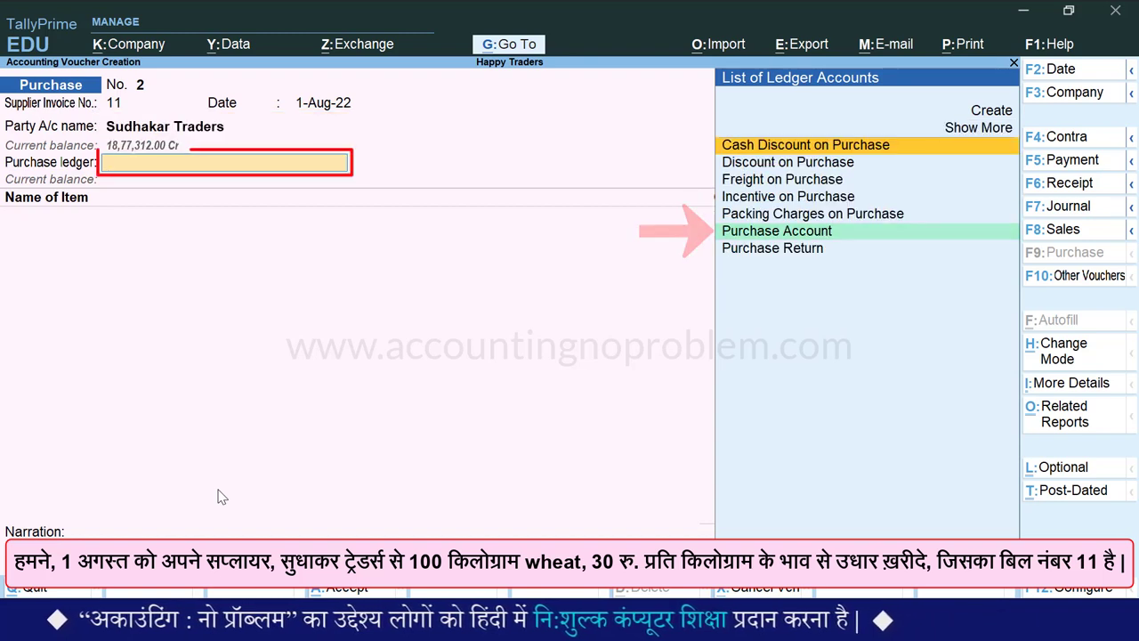
Step: Set the voucher's purchase ledger to Purchase Account
key(Down)
key(Down)
key(Down)
key(Down)
key(Down)
key(Return)
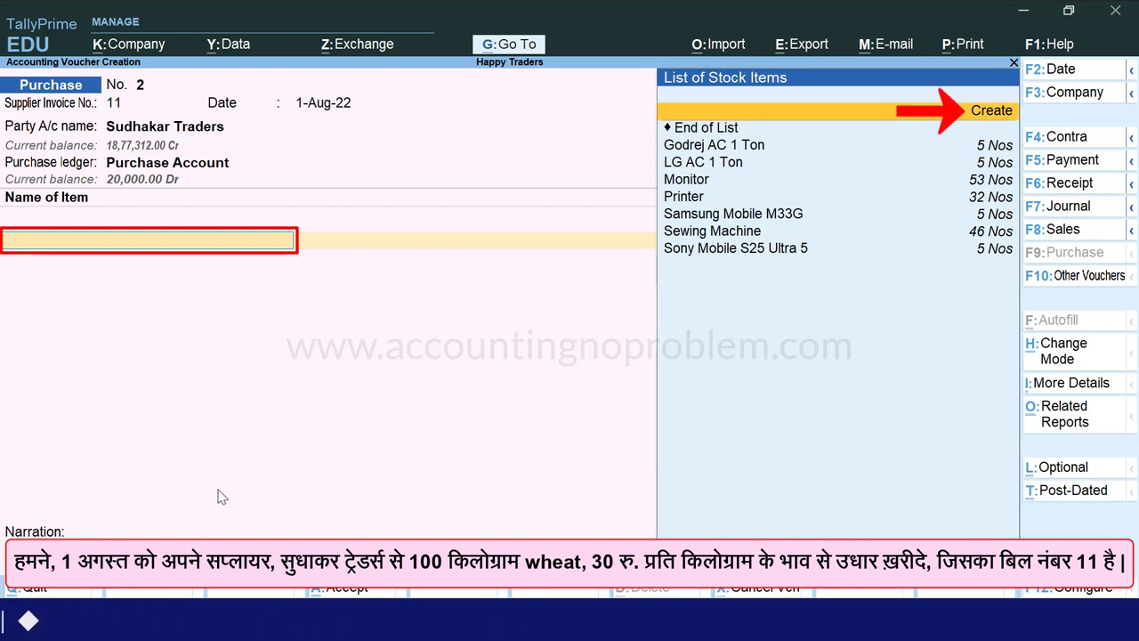
Step: Create a new stock item named Wheat from the voucher's item line, without an alias, under the Primary group
key(Return)
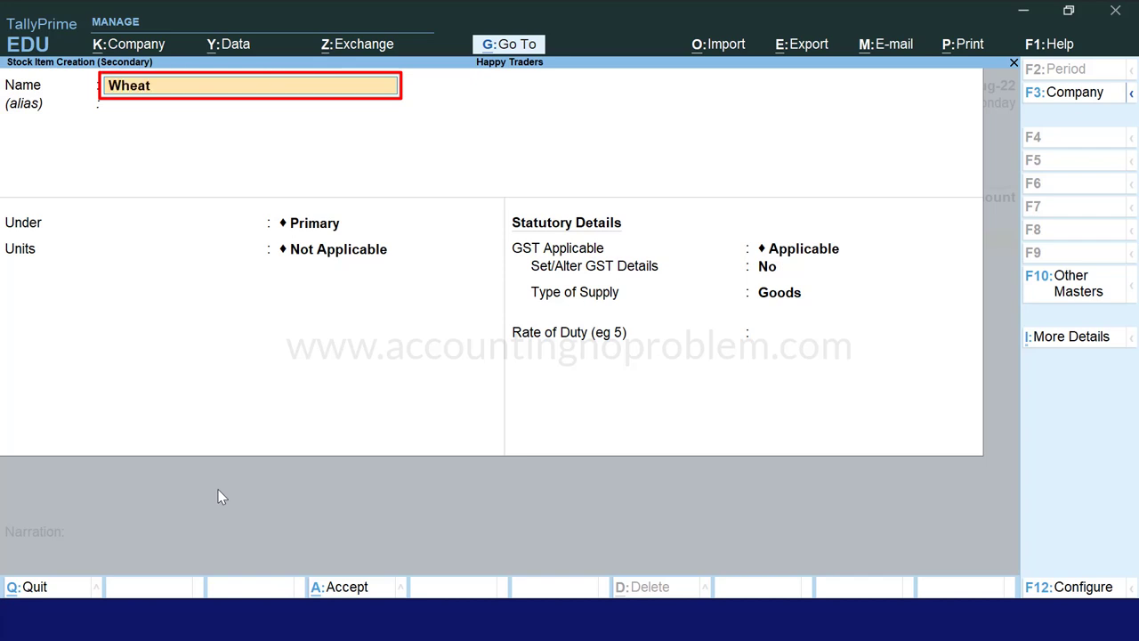
key(Return)
key(Return)
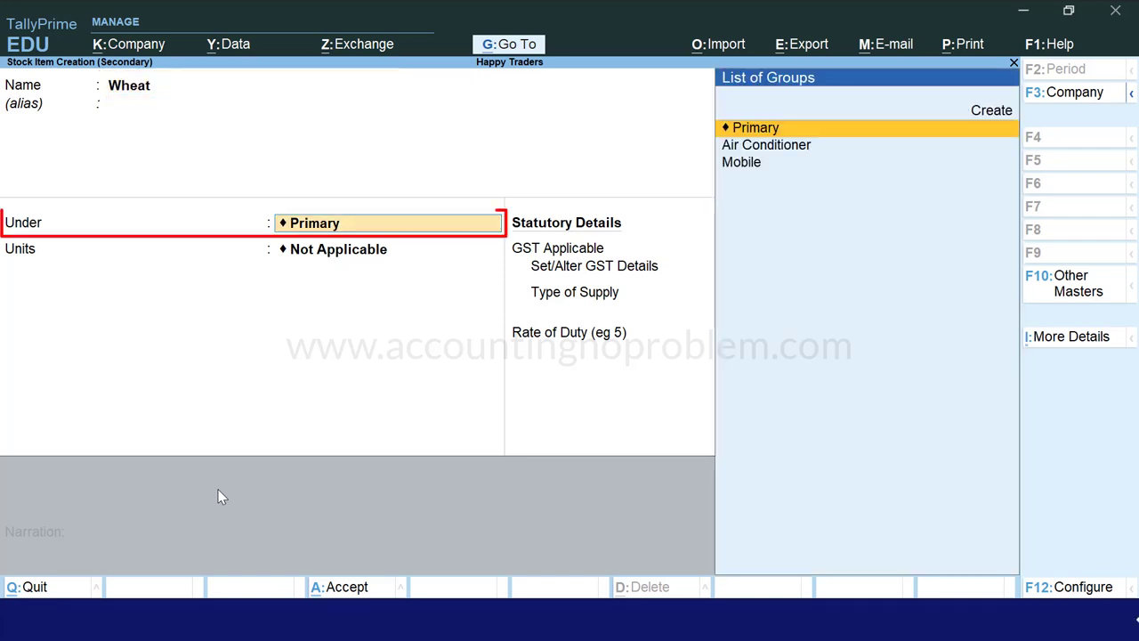
key(Return)
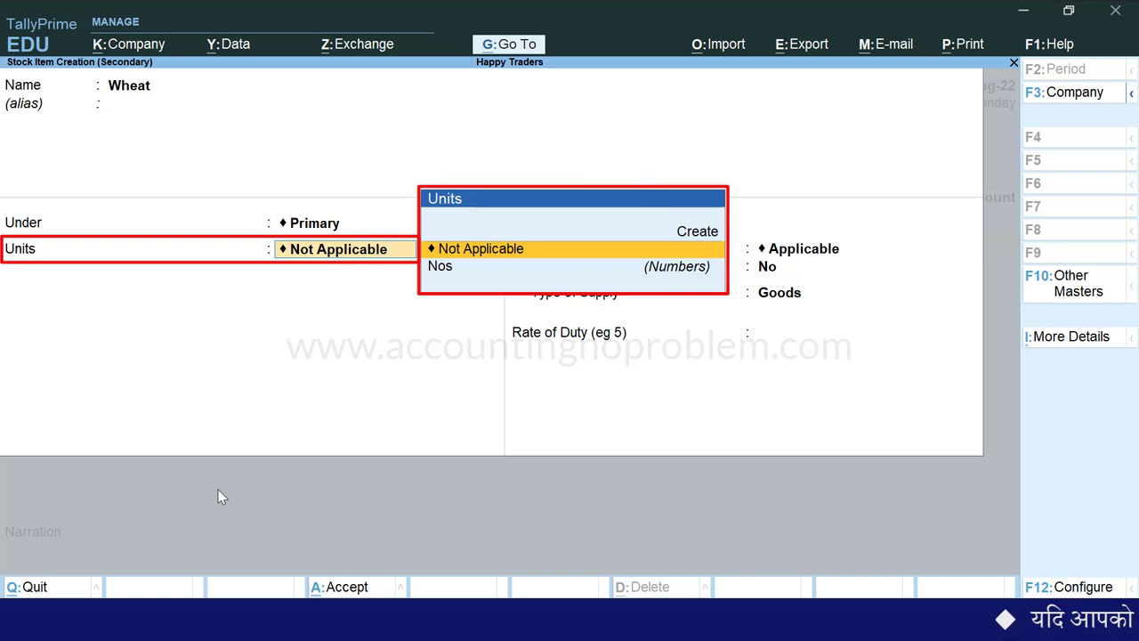
Step: Create and assign the unit Kgs for Wheat, with formal name Kilograms, quantity code KGS-KILOGRAMS and 0 decimal places
key(Up)
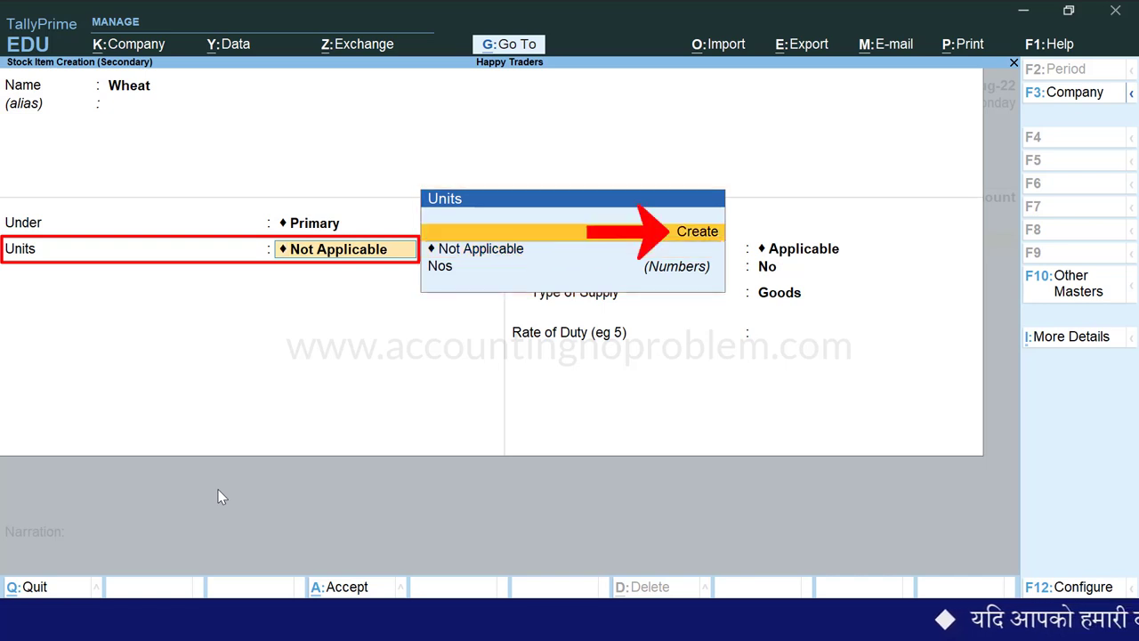
key(Return)
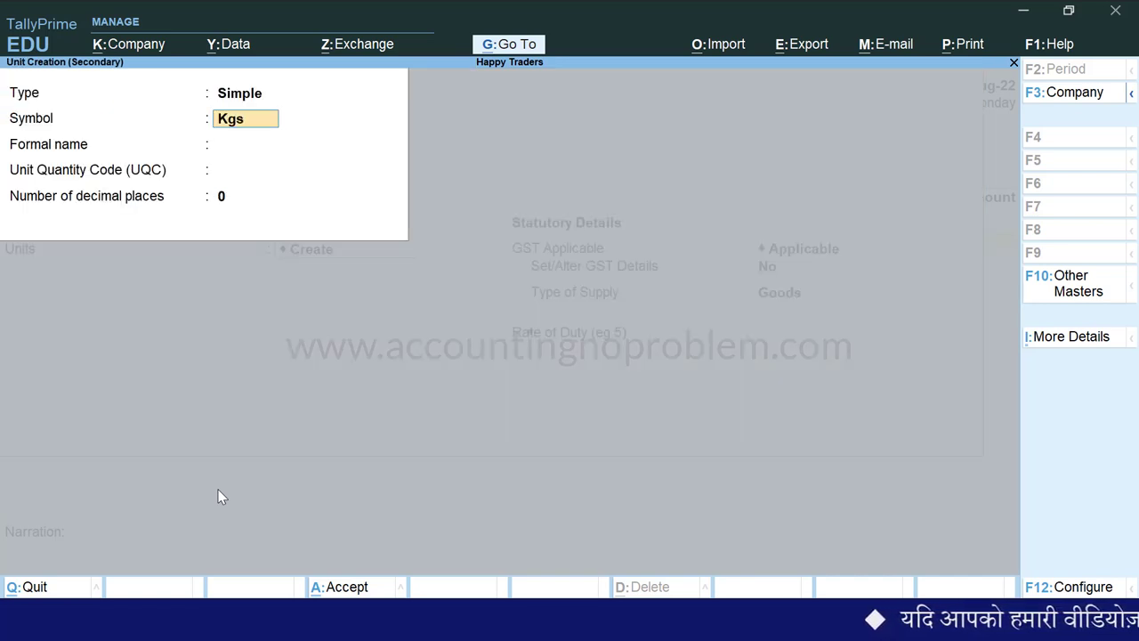
key(Return)
text(Kilograms)
key(Return)
text(k)
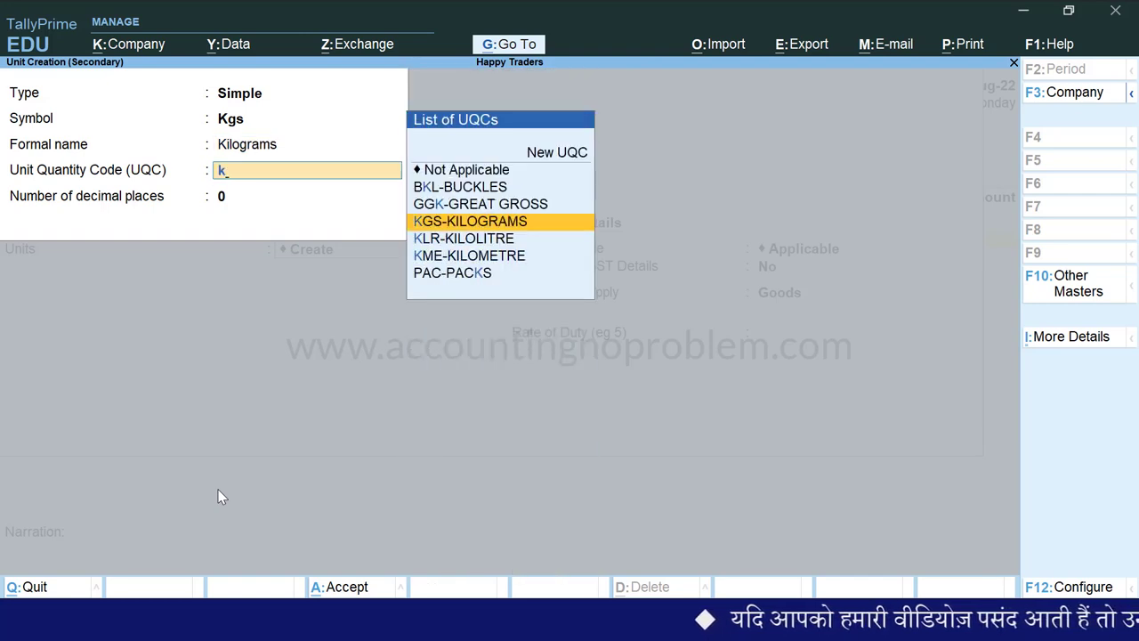
key(Return)
key(Return)
key(Return)
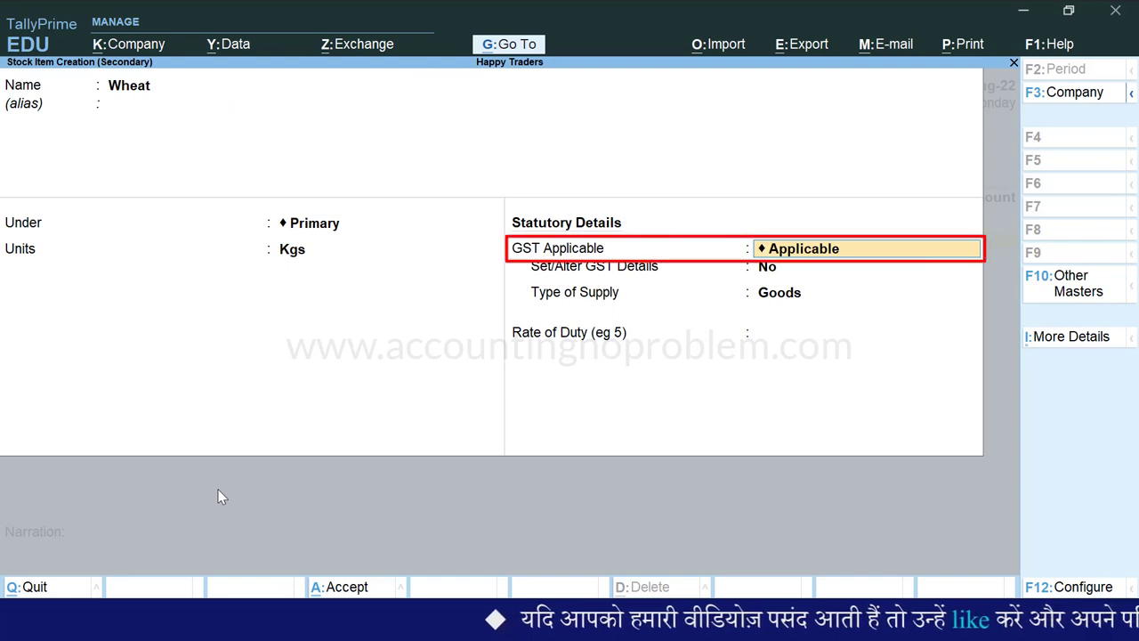
Step: Open Wheat's GST details with GST applicable, and enable HSN/SAC details, type of goods and all GST tax types in the configuration
key(Return)
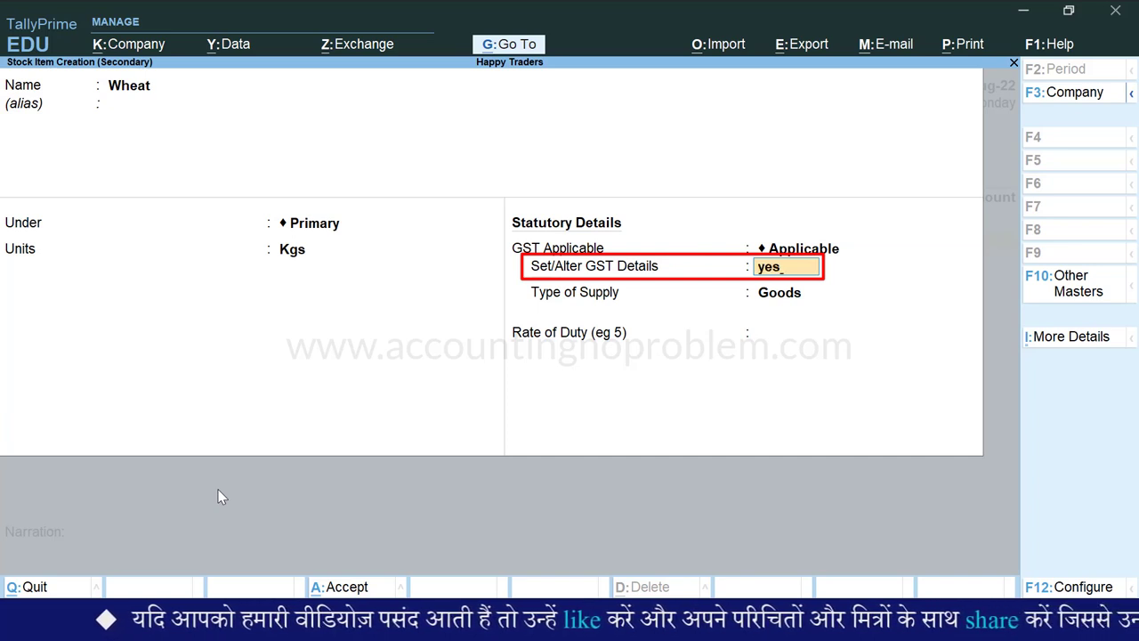
key(Return)
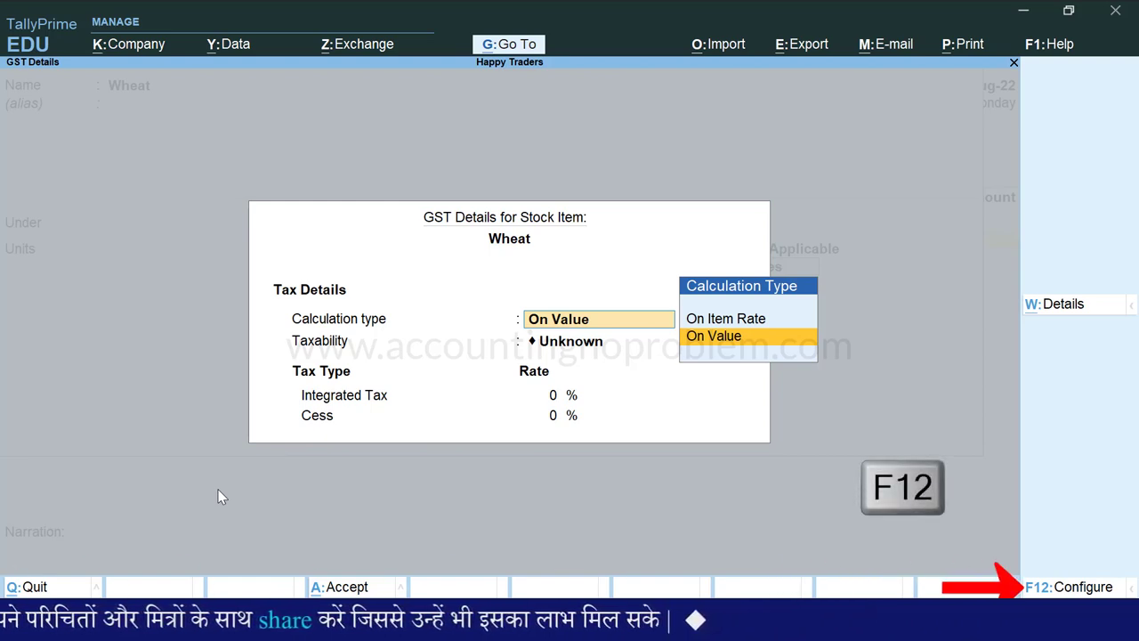
key(F12)
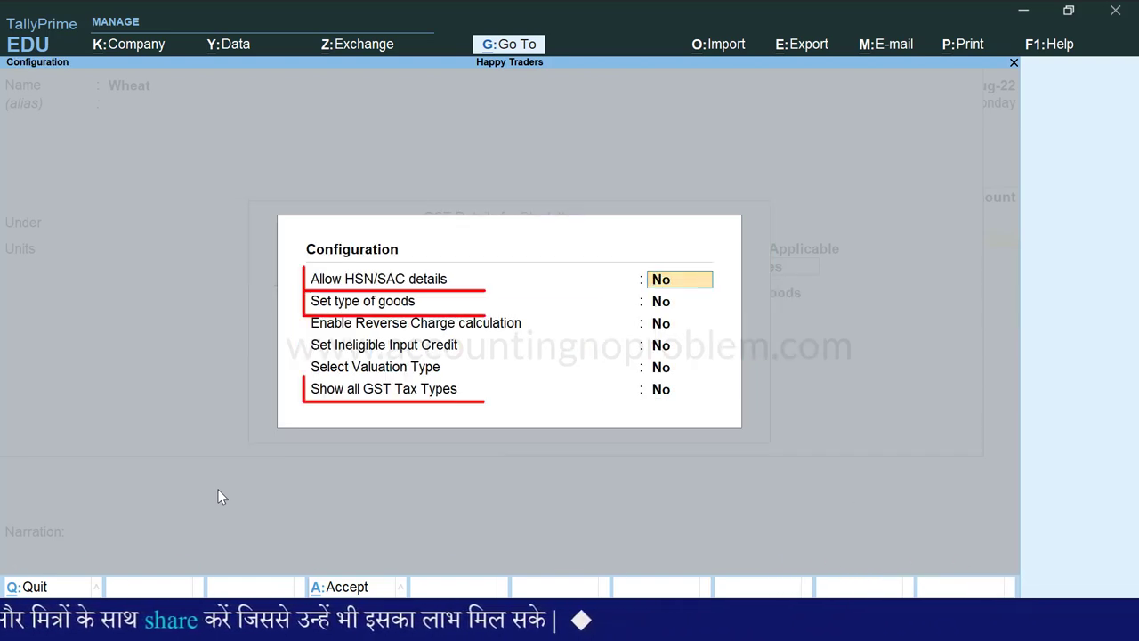
text(yes)
key(Return)
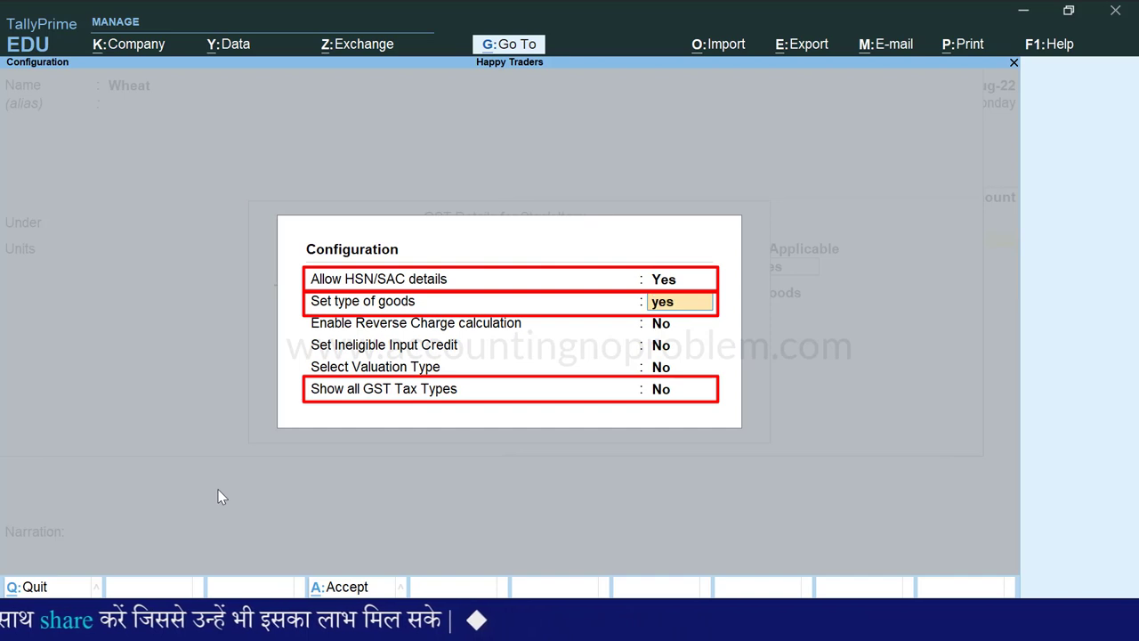
key(Return)
key(Return)
text(yes)
key(Return)
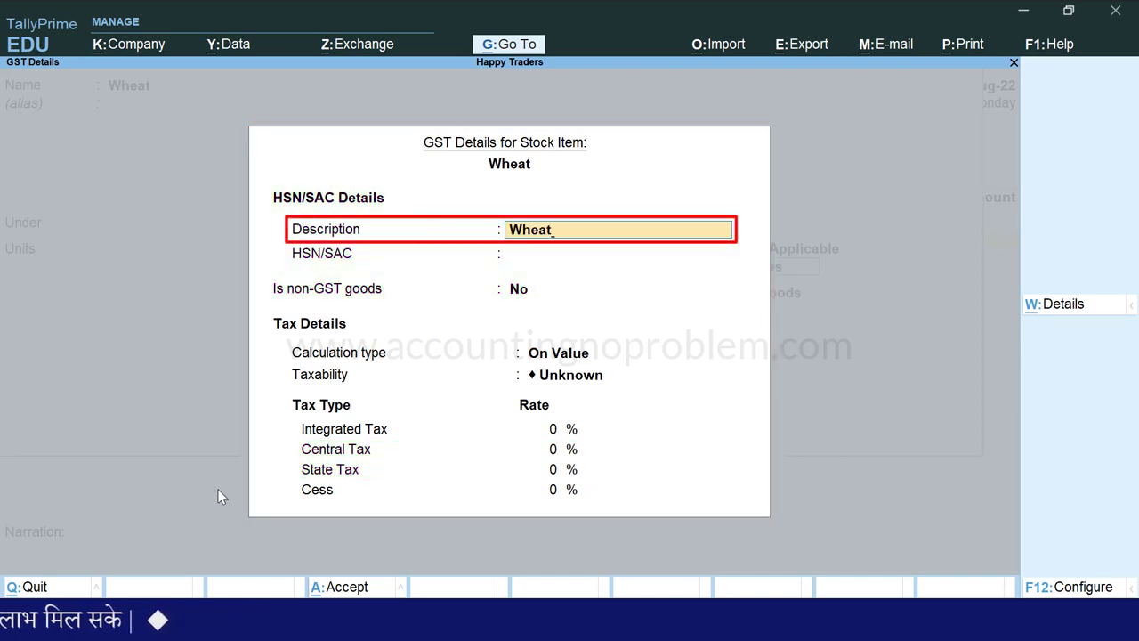
Step: Fill in Wheat's GST details: description Wheat, HSN/SAC 1001, non-GST goods No, calculation On Value, taxability Nil Rated, and accept them
key(Return)
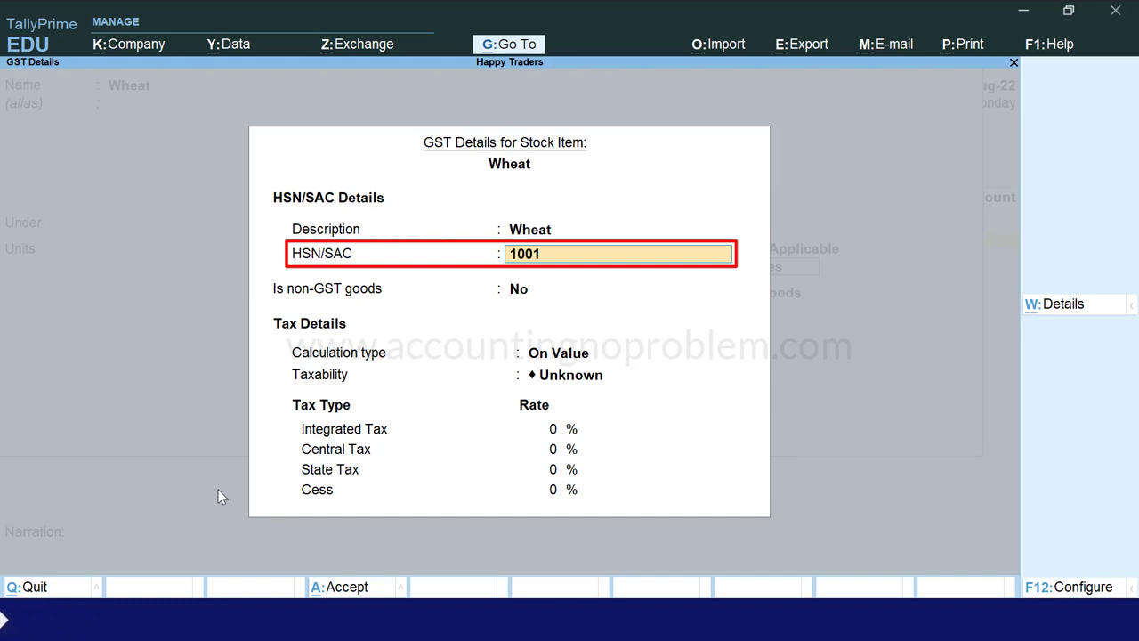
key(Return)
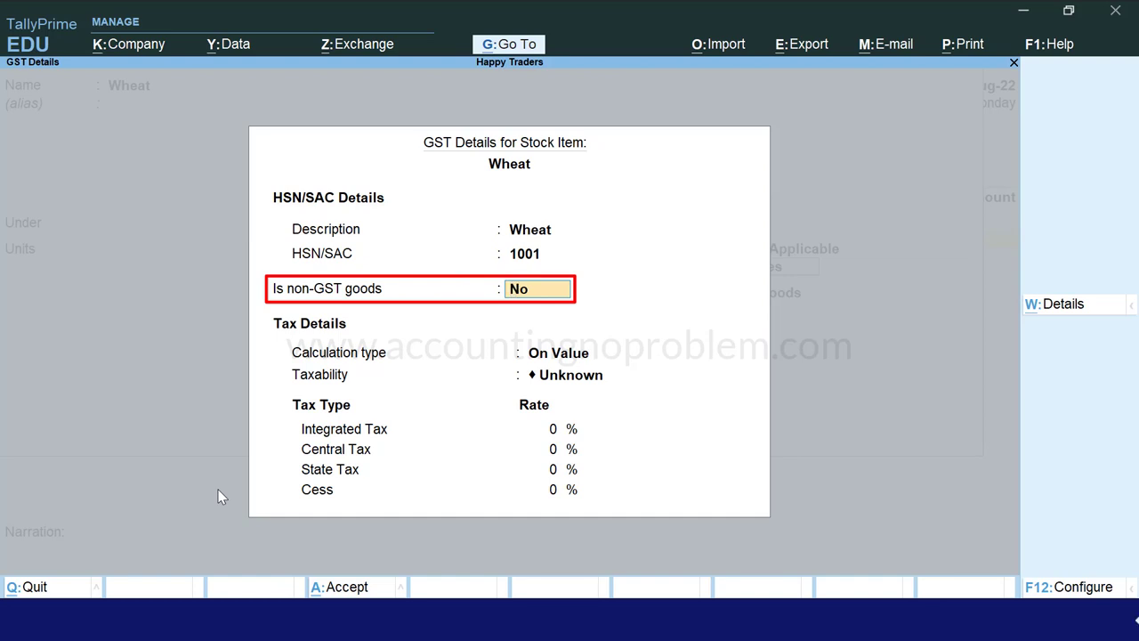
key(Return)
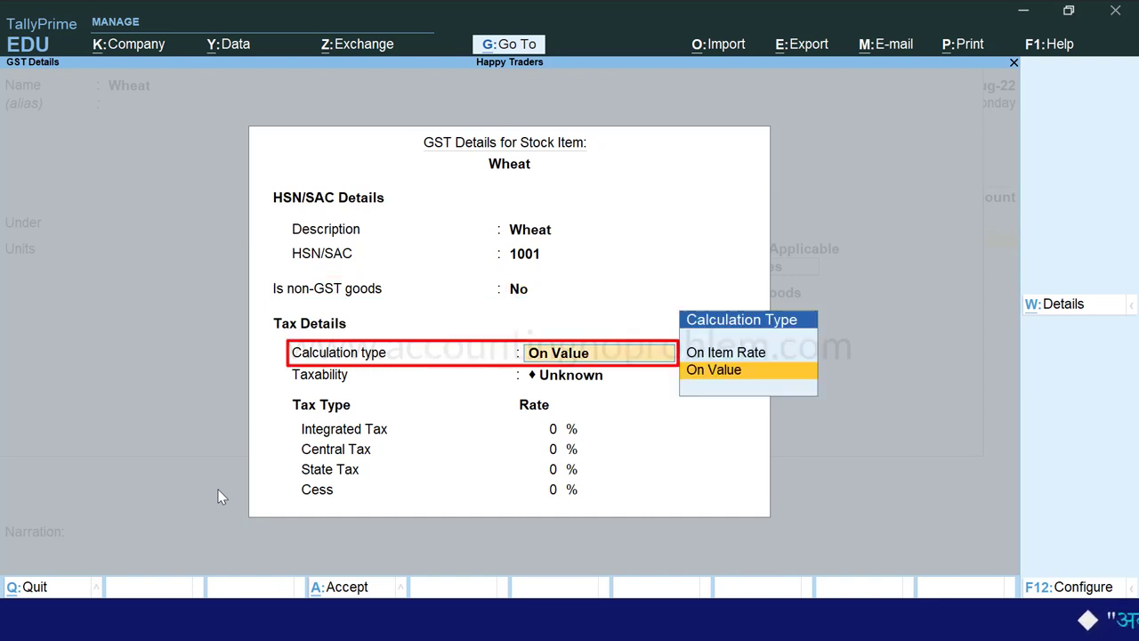
key(Return)
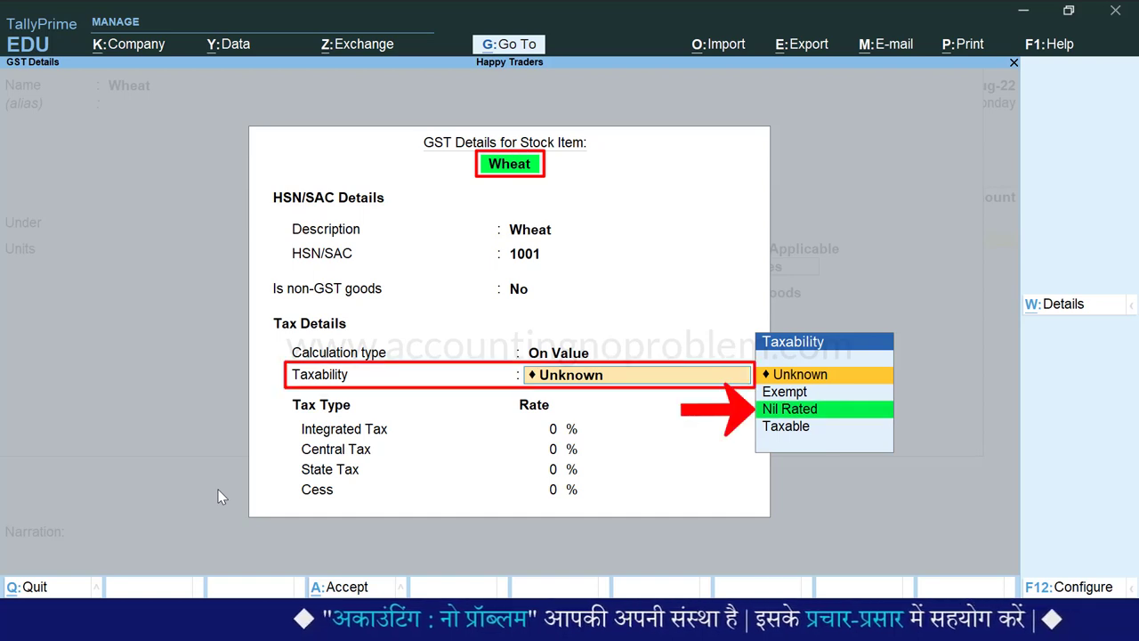
key(Down)
key(Down)
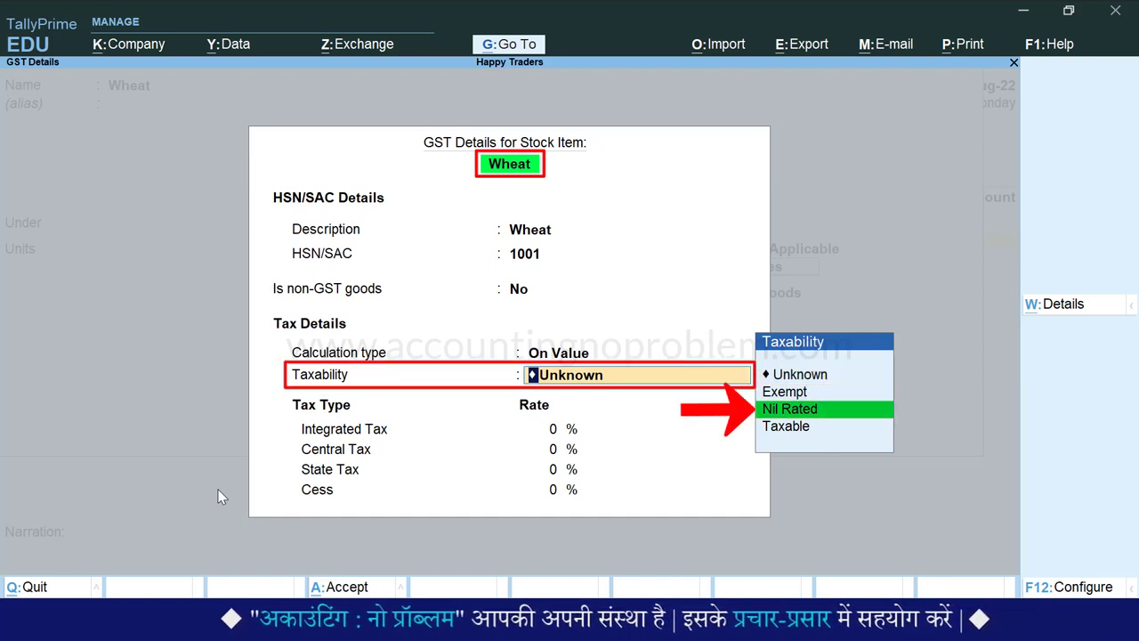
key(Return)
key(ctrl+a)
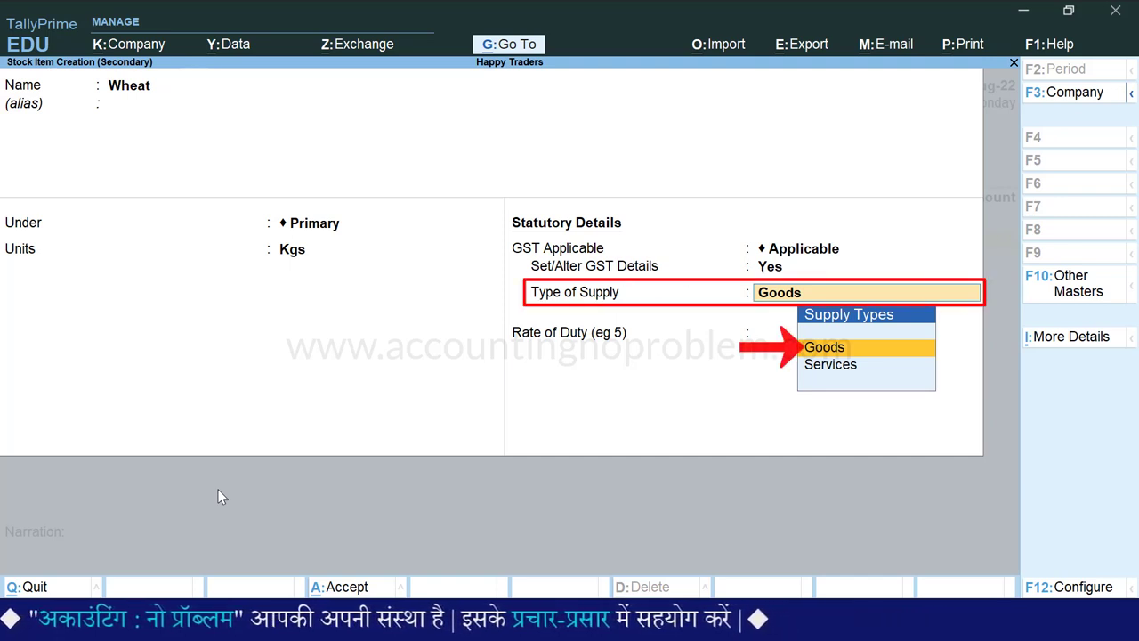
Step: Set Wheat's type of supply to Goods, leave the rate of duty blank, and save the stock item
key(Return)
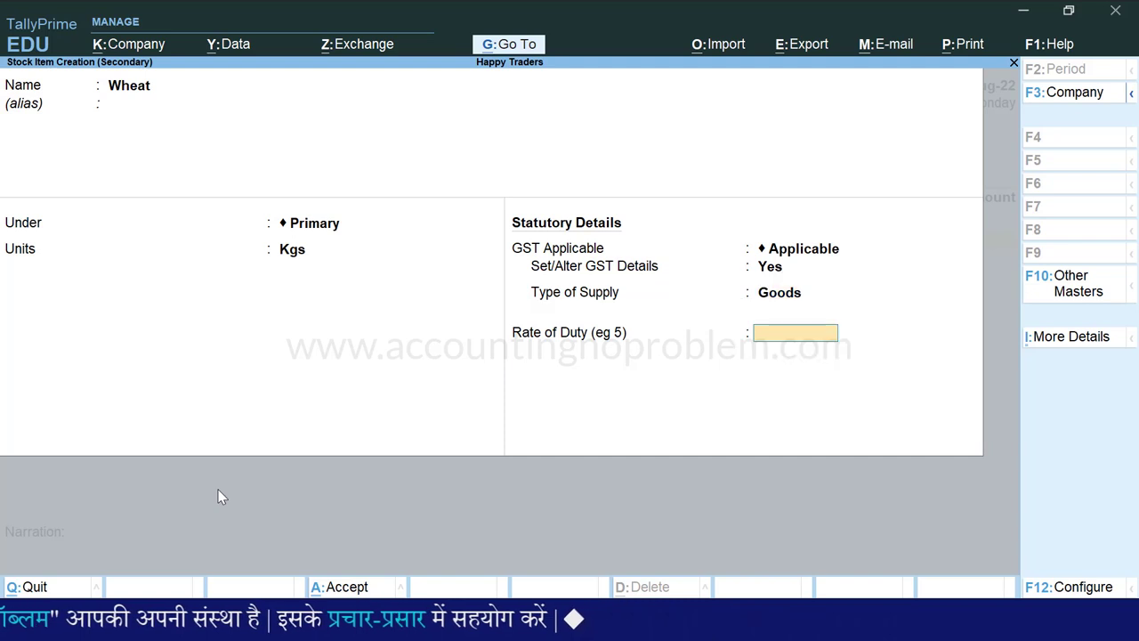
key(Return)
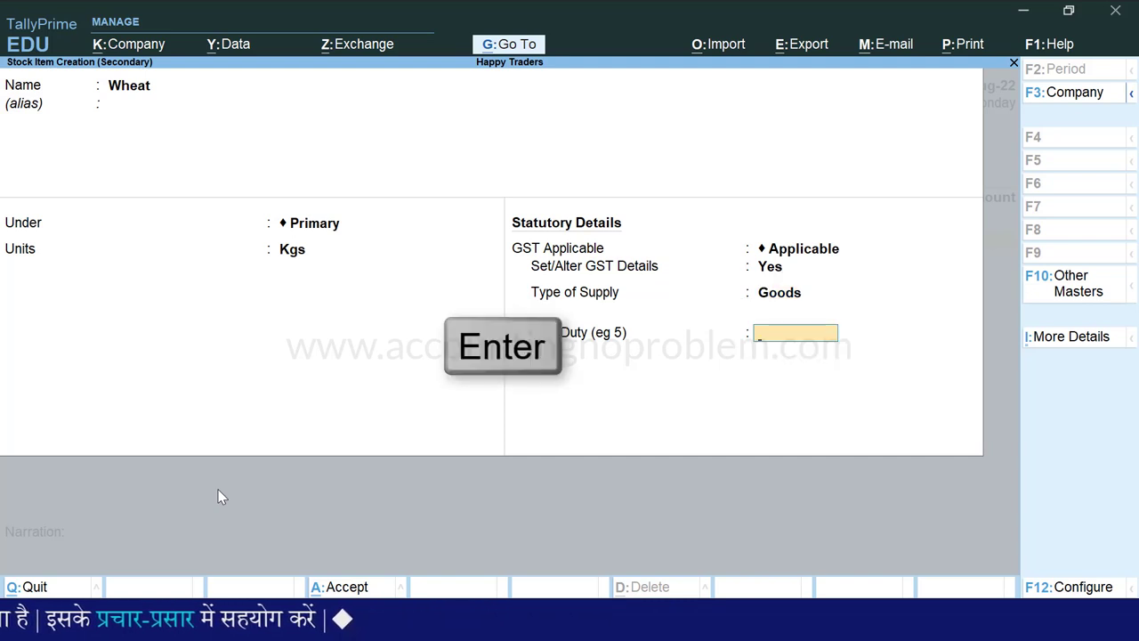
key(Return)
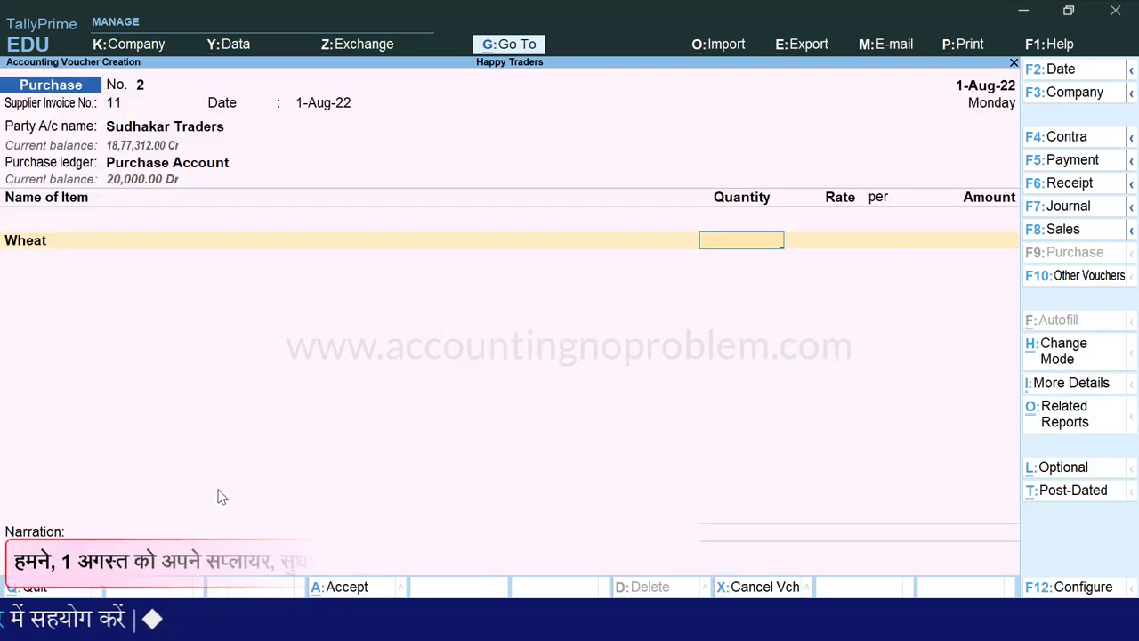
Step: Enter a quantity of 100 Kgs at a rate of 30 per Kgs for the Wheat line
text(100)
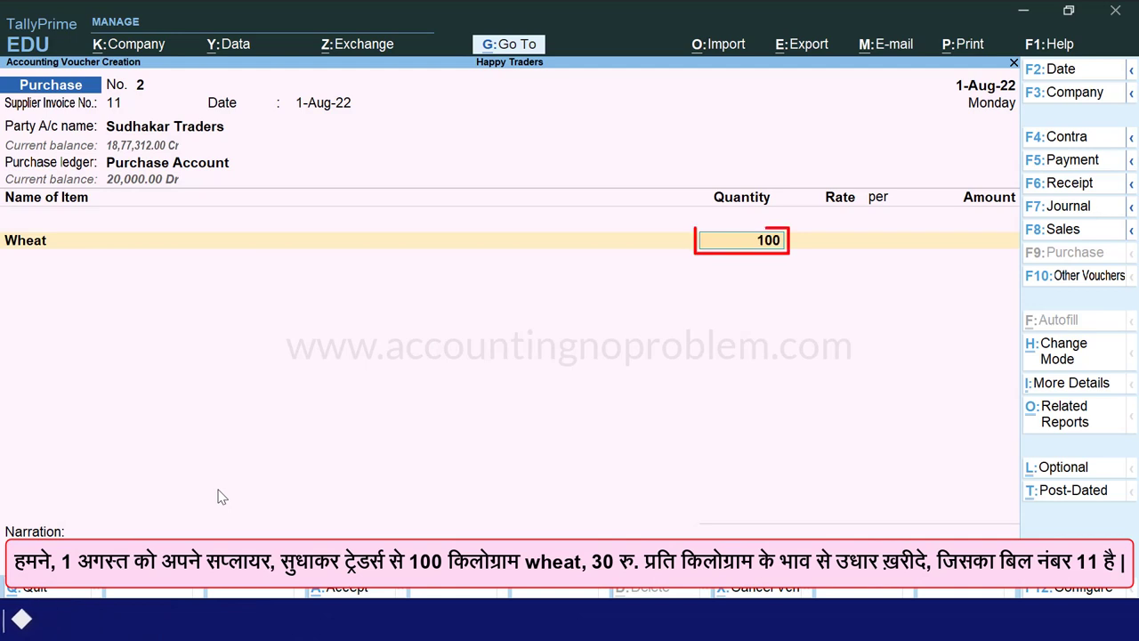
key(Return)
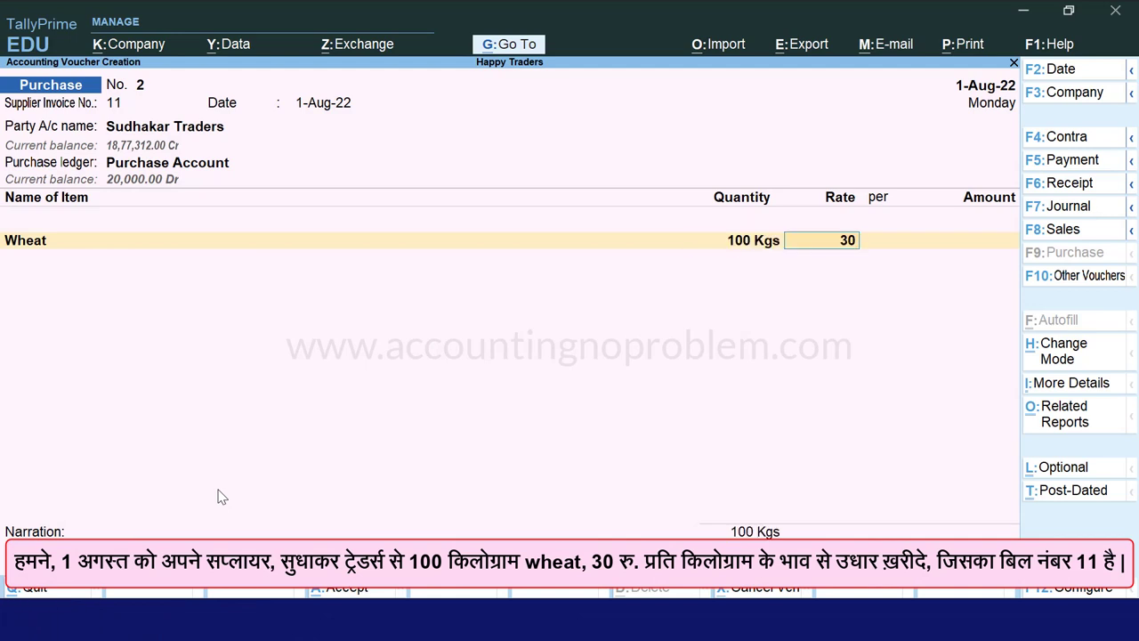
key(Return)
key(Return)
key(Return)
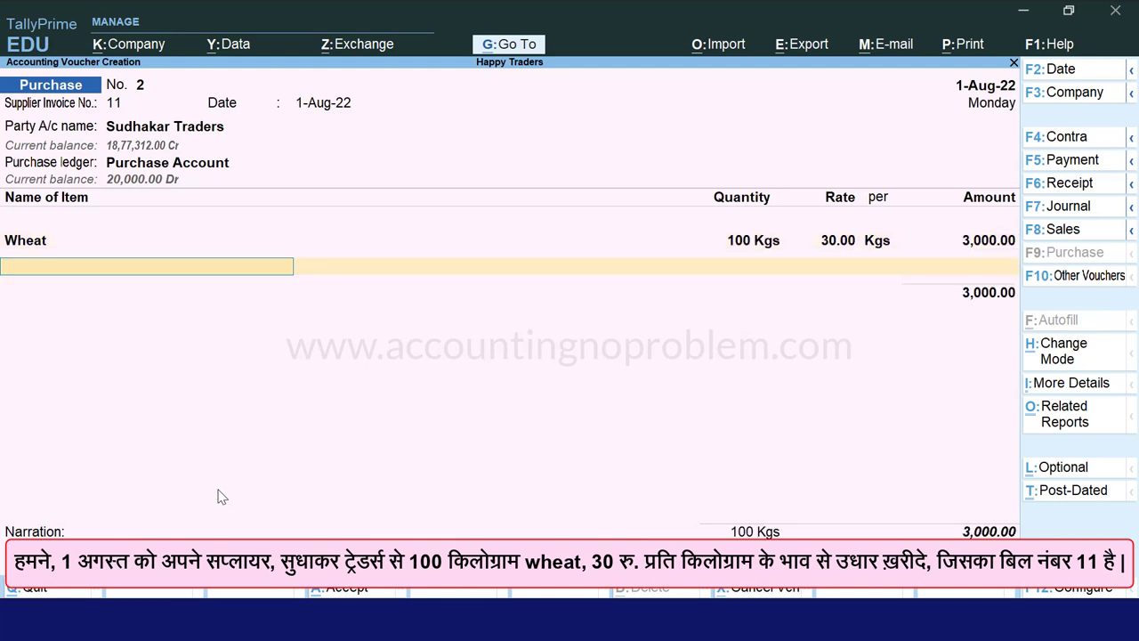
Step: Add the CGST and SGST tax ledgers below the Wheat line, leaving their amounts blank
text(cg)
key(Return)
key(Return)
text(sg)
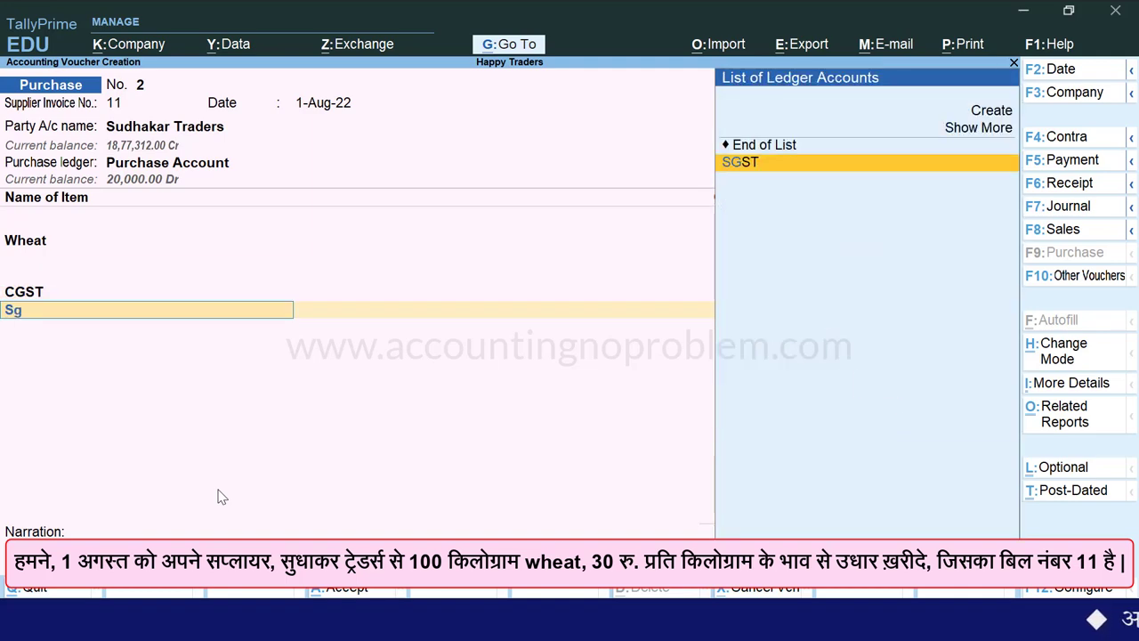
key(Return)
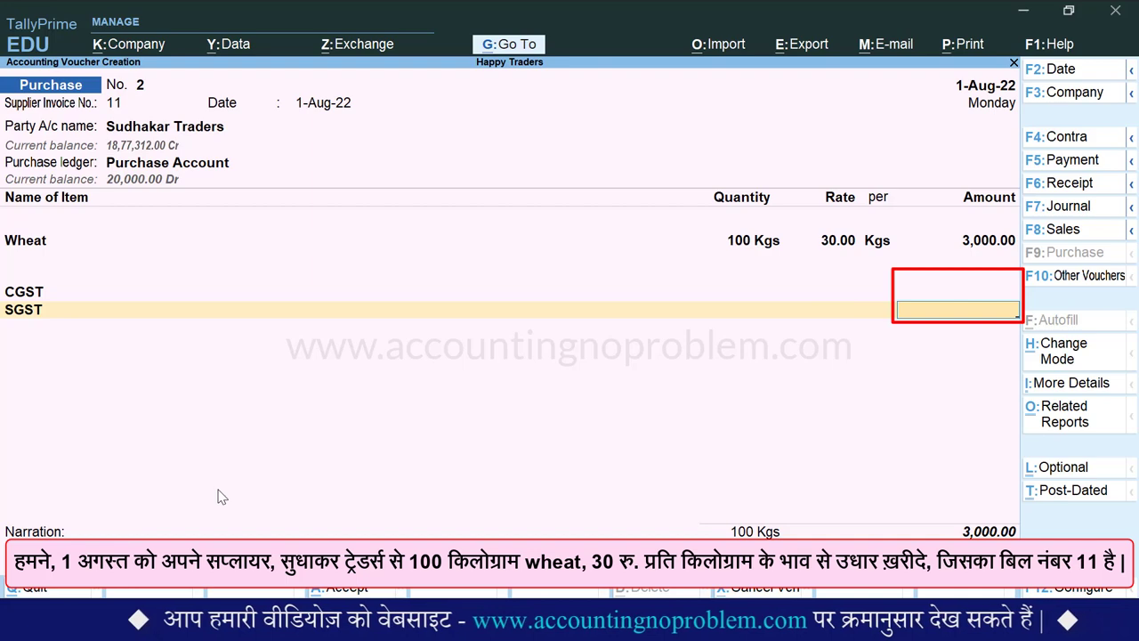
key(Return)
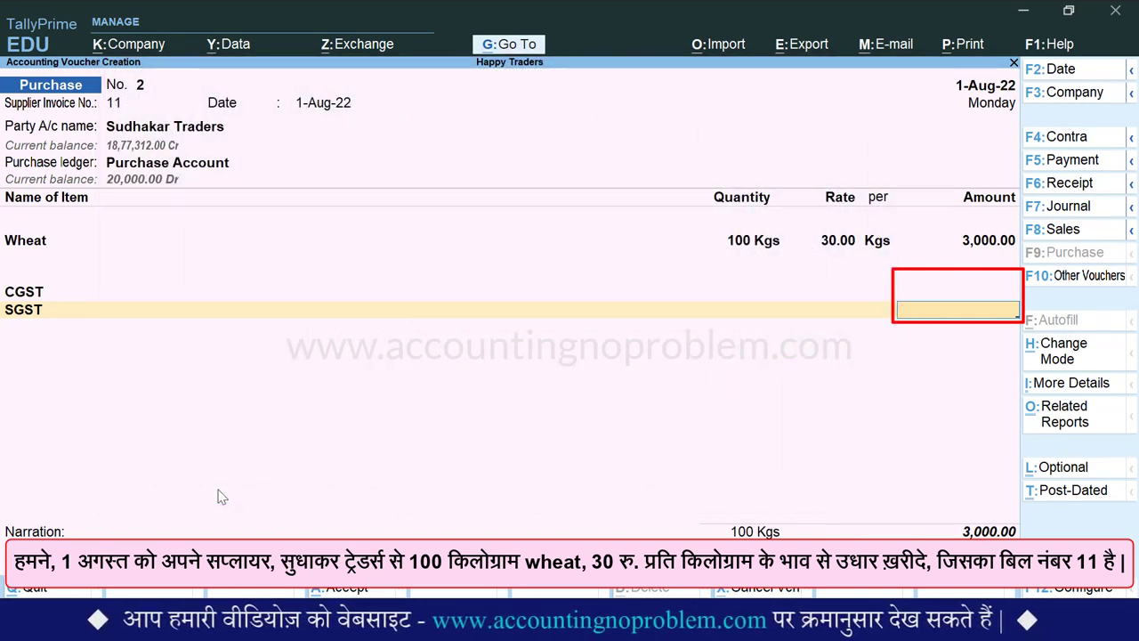
Step: Leave the SGST amount and the narration blank and save the wheat purchase voucher
key(Return)
key(Return)
key(Return)
key(Return)
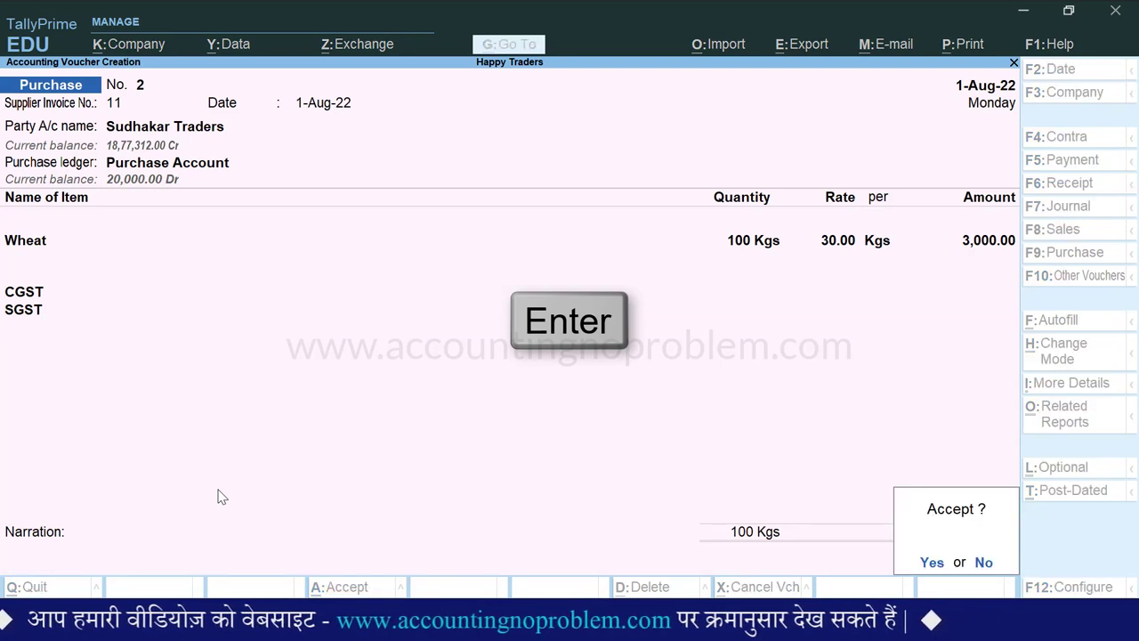
key(Return)
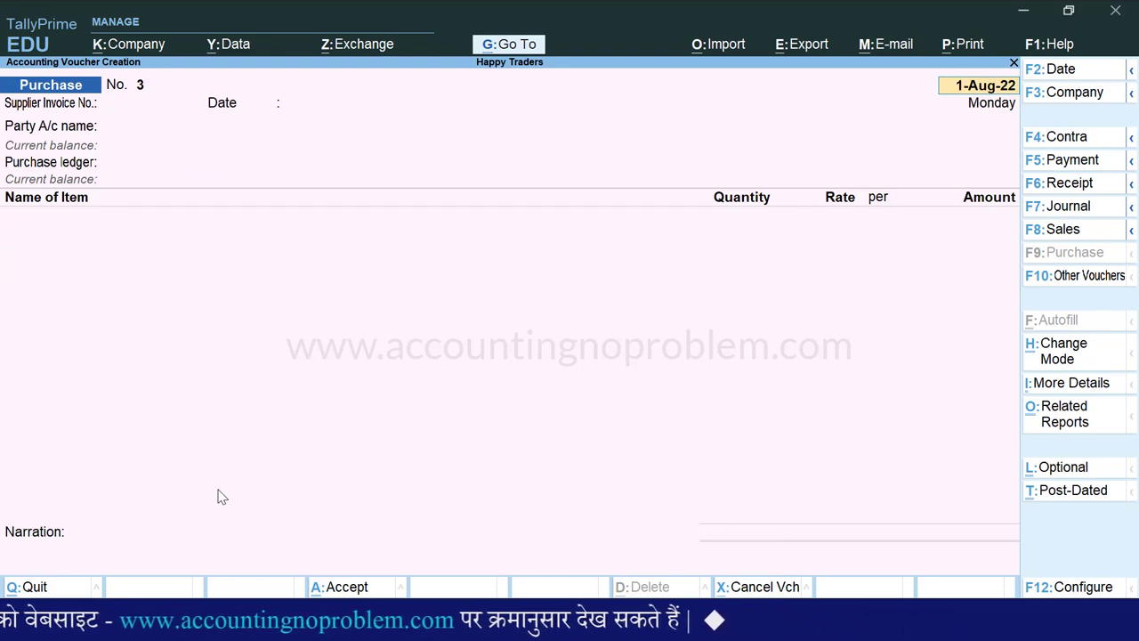
Step: Open the GSTR-2 report and set its period from 1-8-2022 to 31-8-2022
key(alt+g)
text(Gstr2)
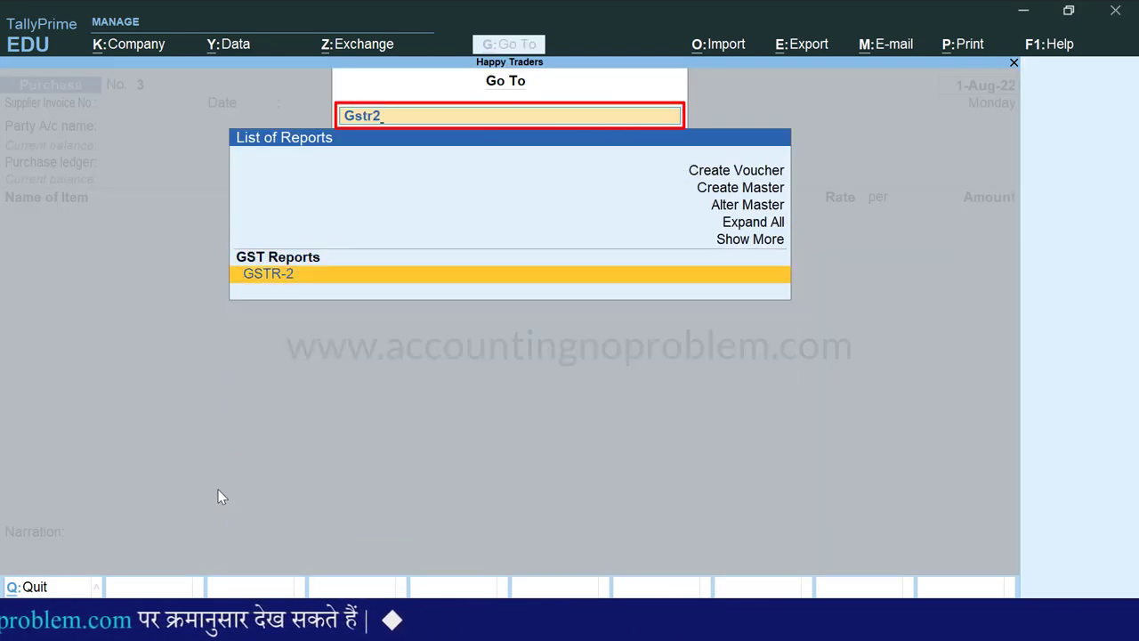
key(Return)
key(F2)
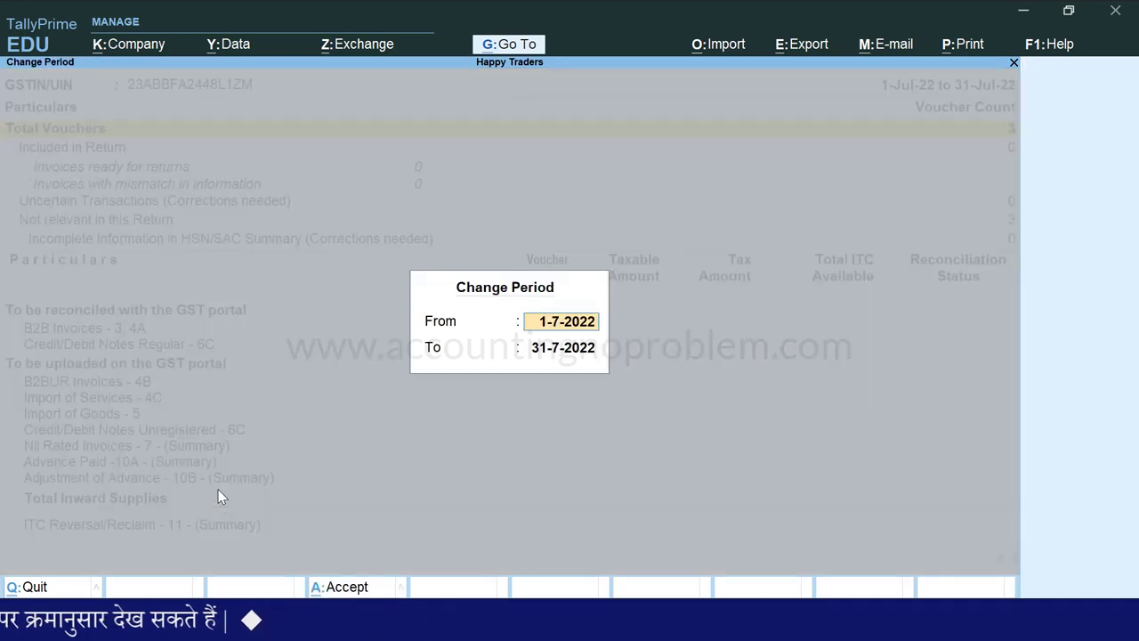
text(1.8.2022)
key(Return)
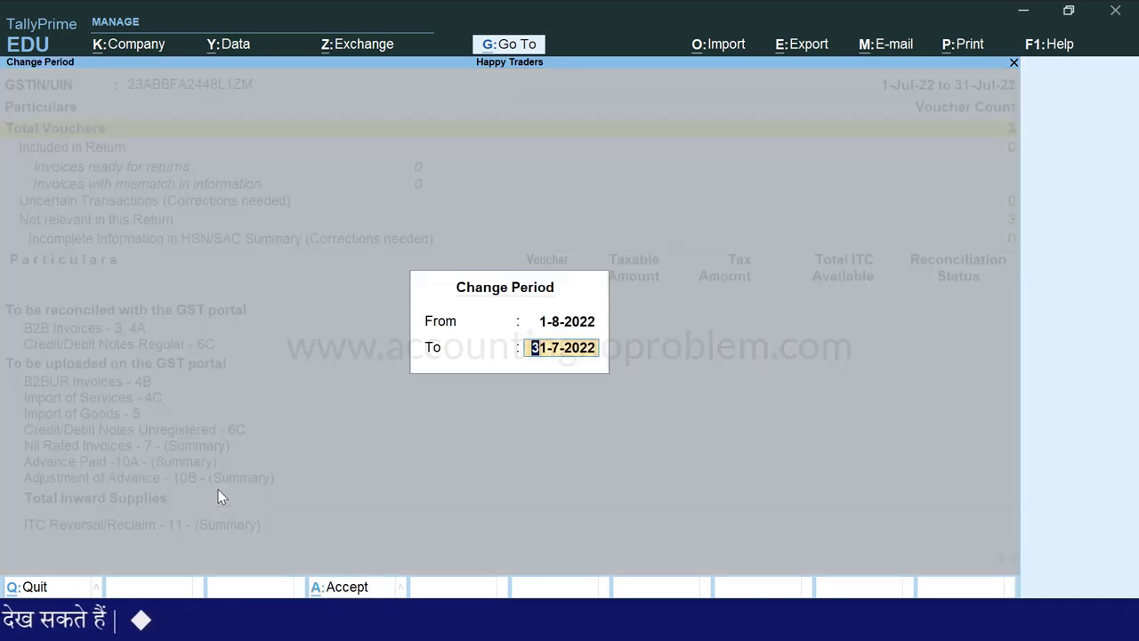
text(31.8.22)
key(Return)
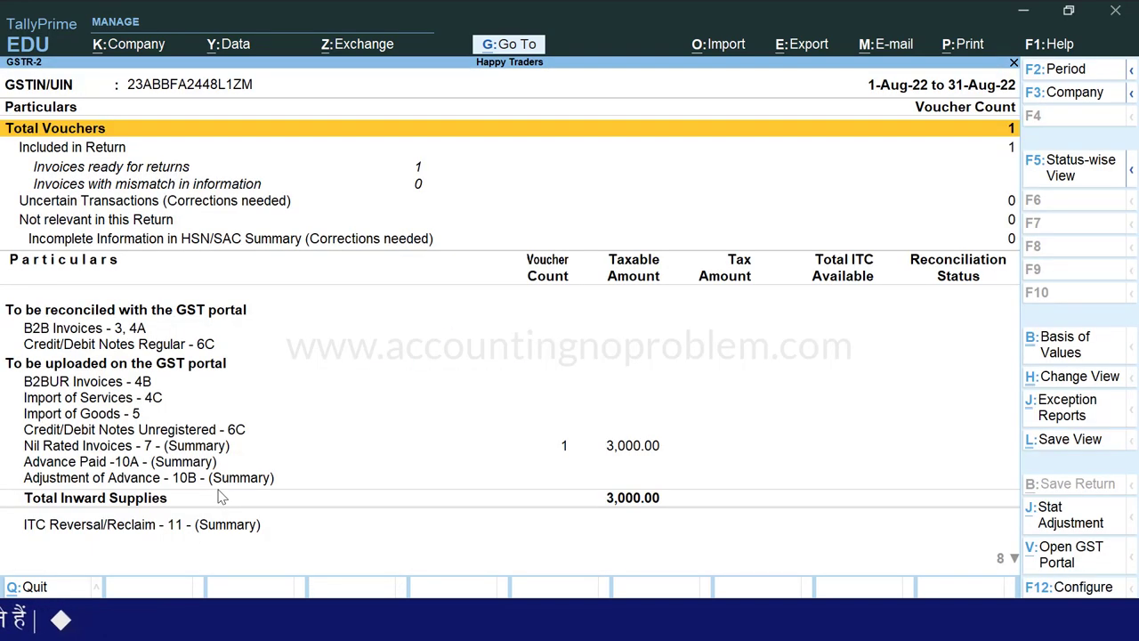
Step: Expand the Nil Rated Invoices - 7 line of GSTR-2 into its breakdown
key(Down)
key(Down)
key(Down)
key(Down)
key(Down)
key(Down)
key(Down)
key(Down)
key(Down)
key(Down)
key(Down)
key(Down)
key(Down)
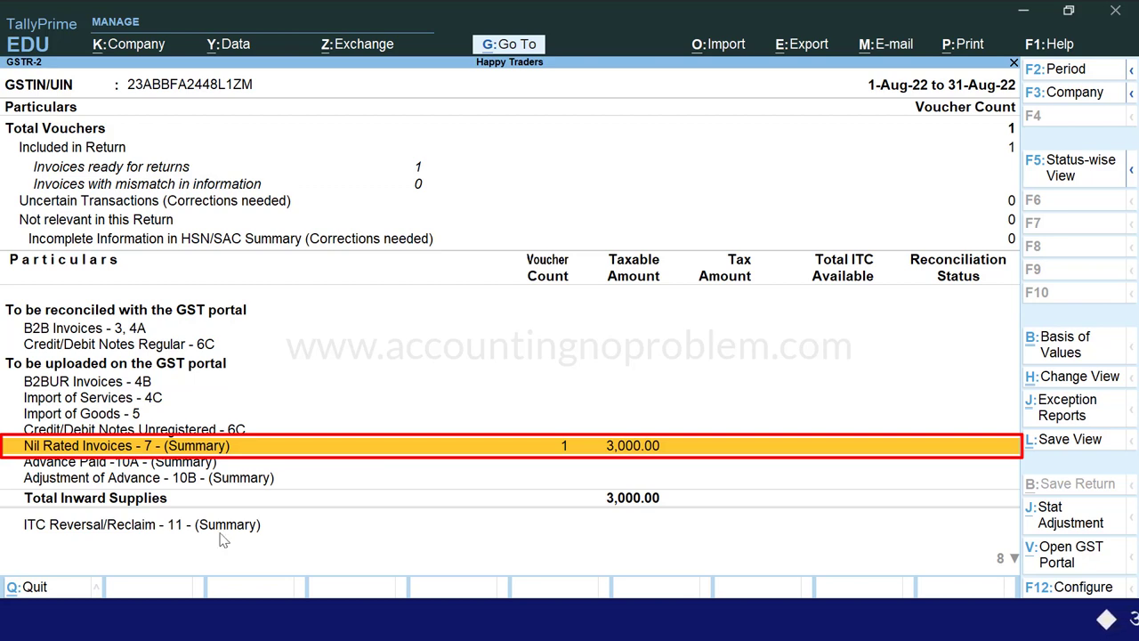
key(alt+F5)
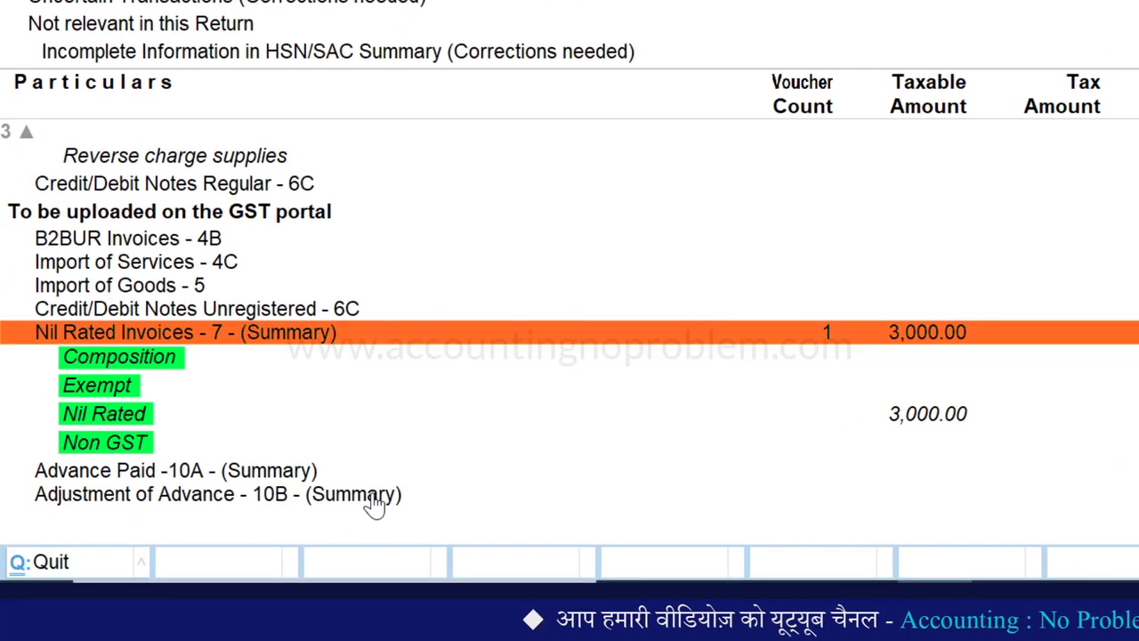
Step: Inspect the voucher register behind the Nil Rated line, and return to the blank purchase voucher
key(Down)
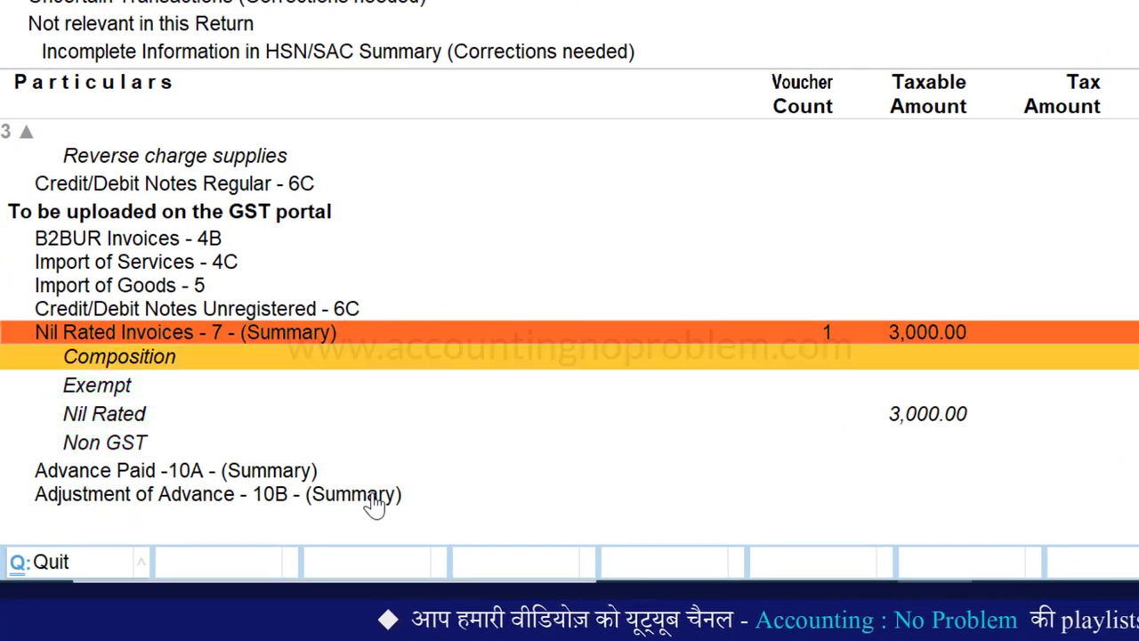
key(Down)
key(Down)
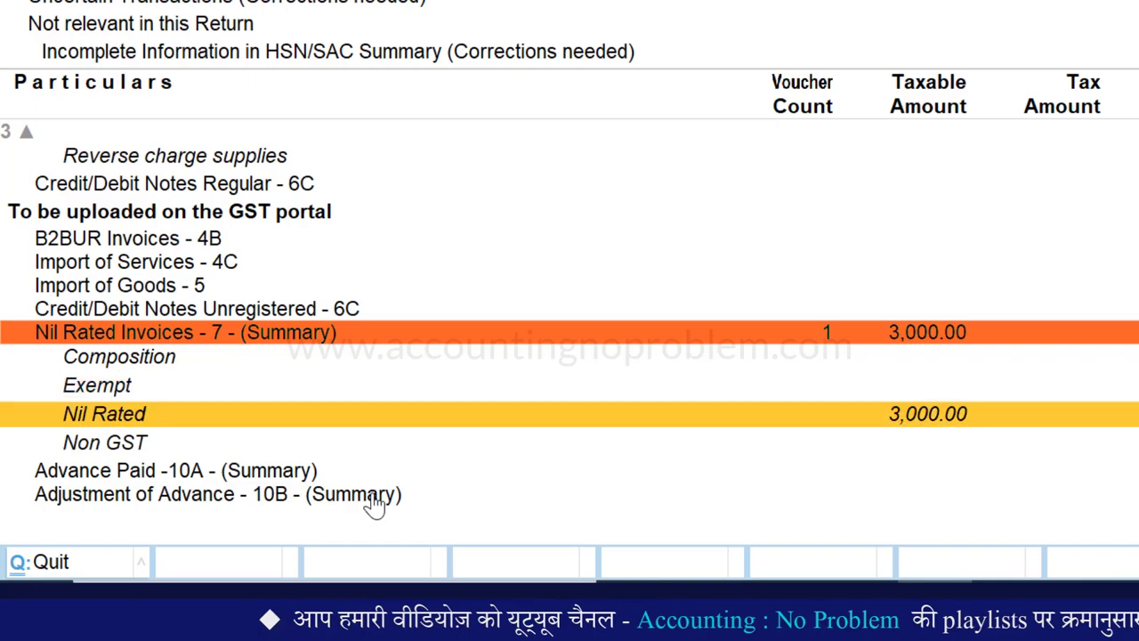
key(Down)
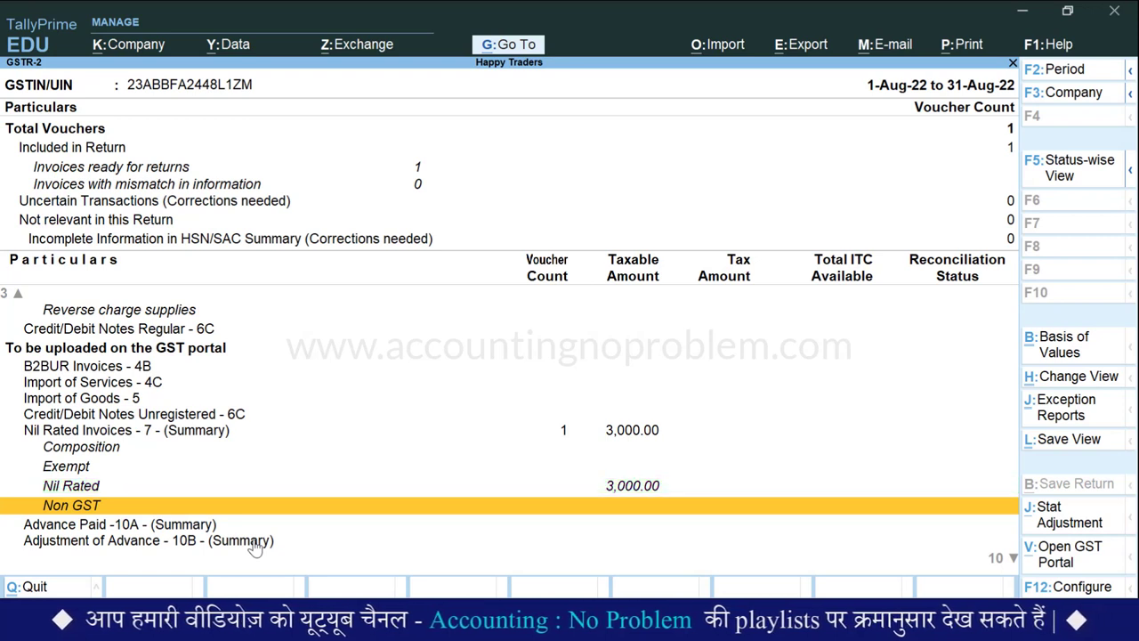
key(Up)
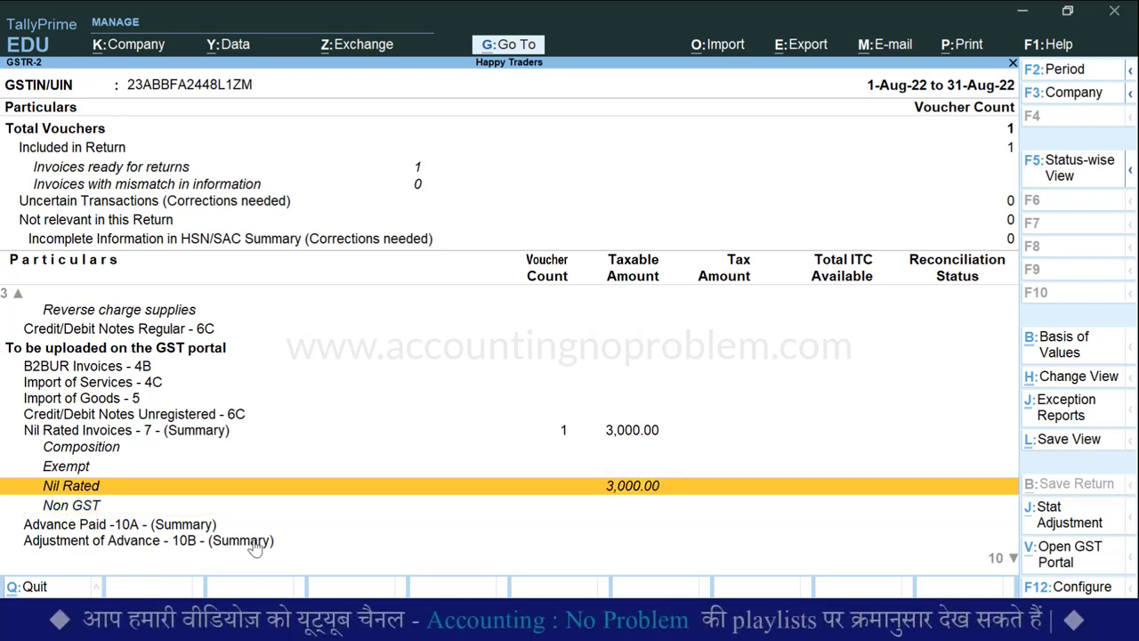
key(Return)
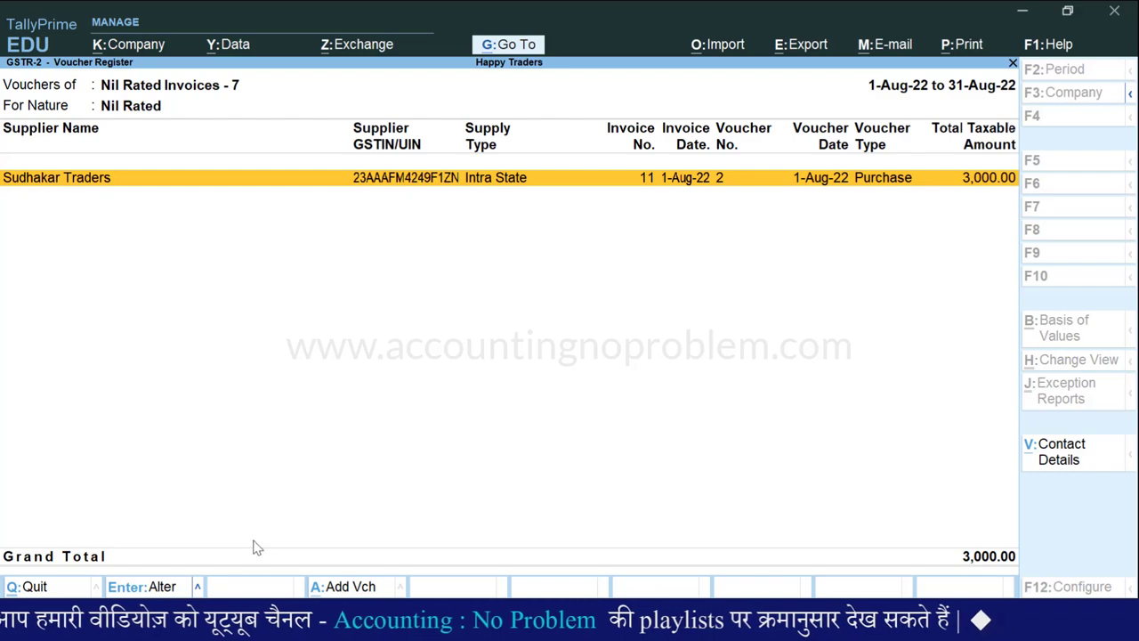
key(Escape)
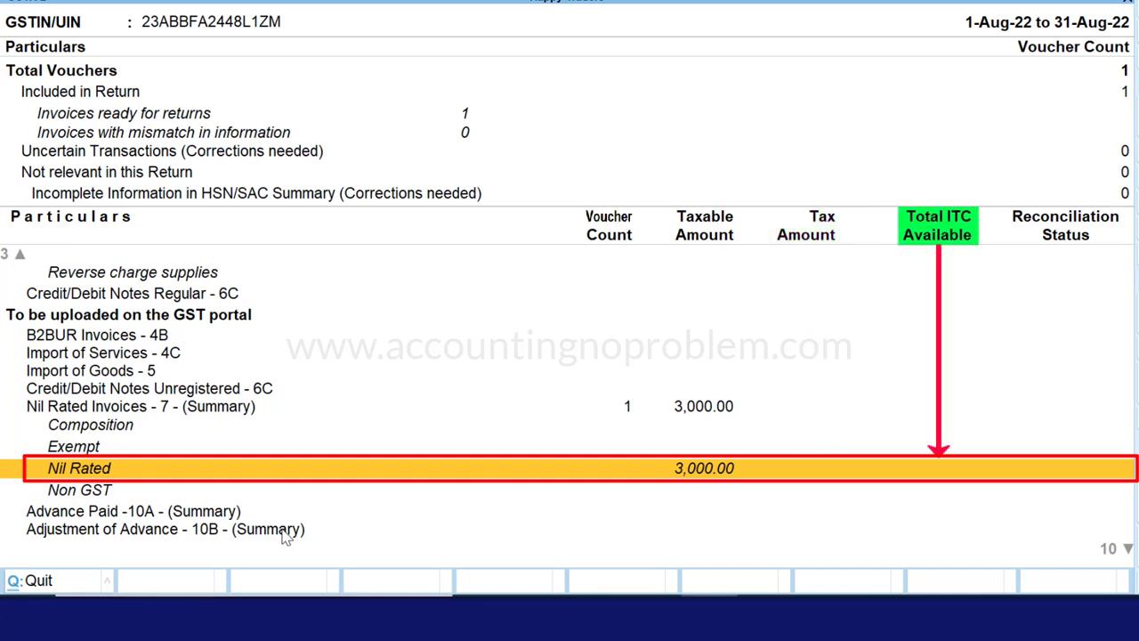
key(Escape)
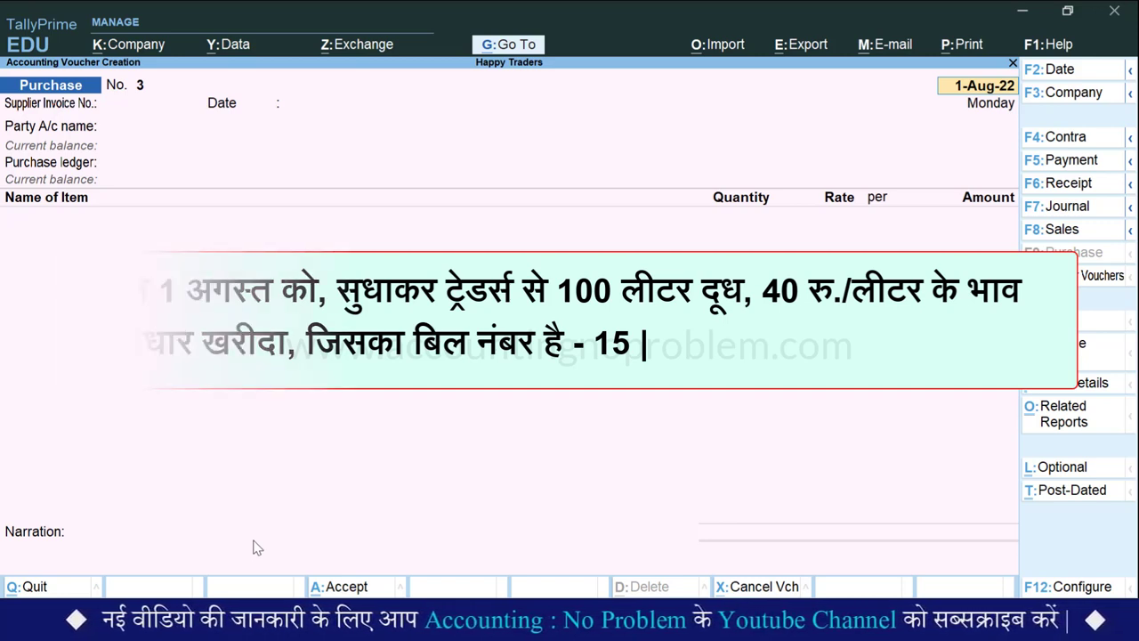
Step: Enter supplier invoice number 15 with the date 1-8 in the new purchase voucher, keeping the voucher date
key(Return)
text(15)
key(Return)
text(1-8)
key(Return)
Step: Set the party account to Sudhakar Traders and the purchase ledger to Purchase Account
key(Down)
key(Down)
key(Down)
key(Down)
key(Down)
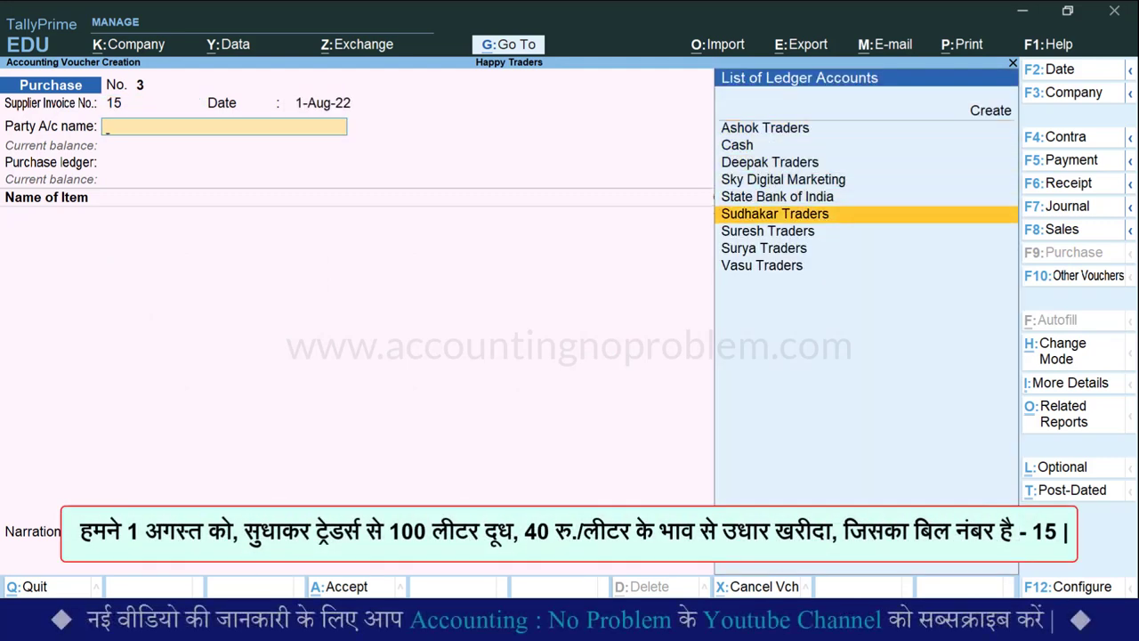
key(Return)
key(Down)
key(Down)
key(Down)
key(Down)
key(Down)
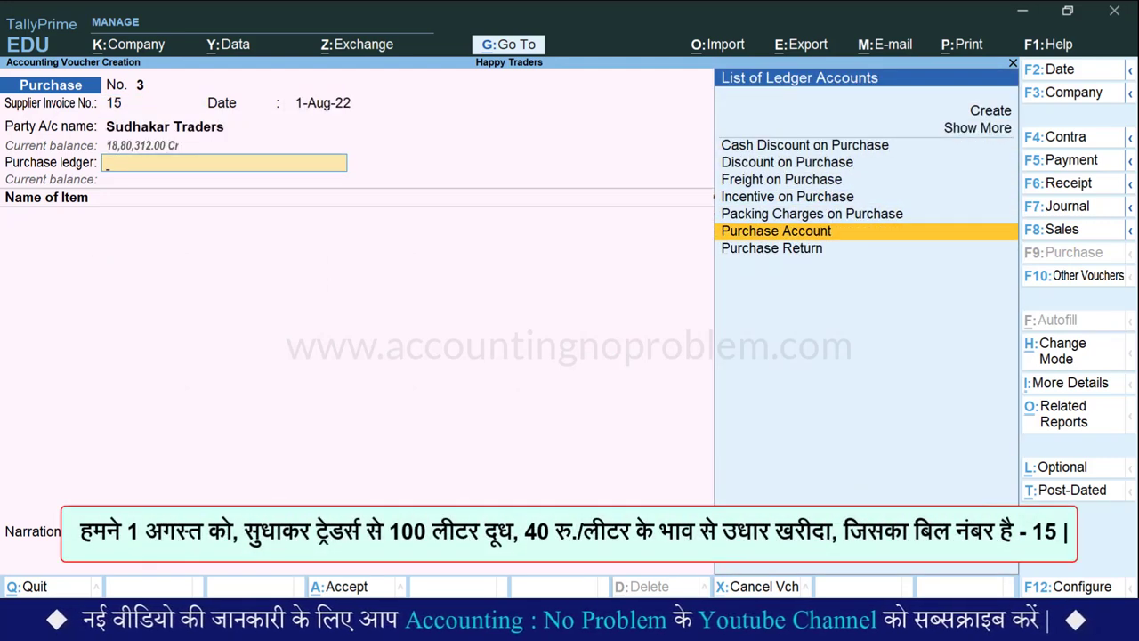
key(Return)
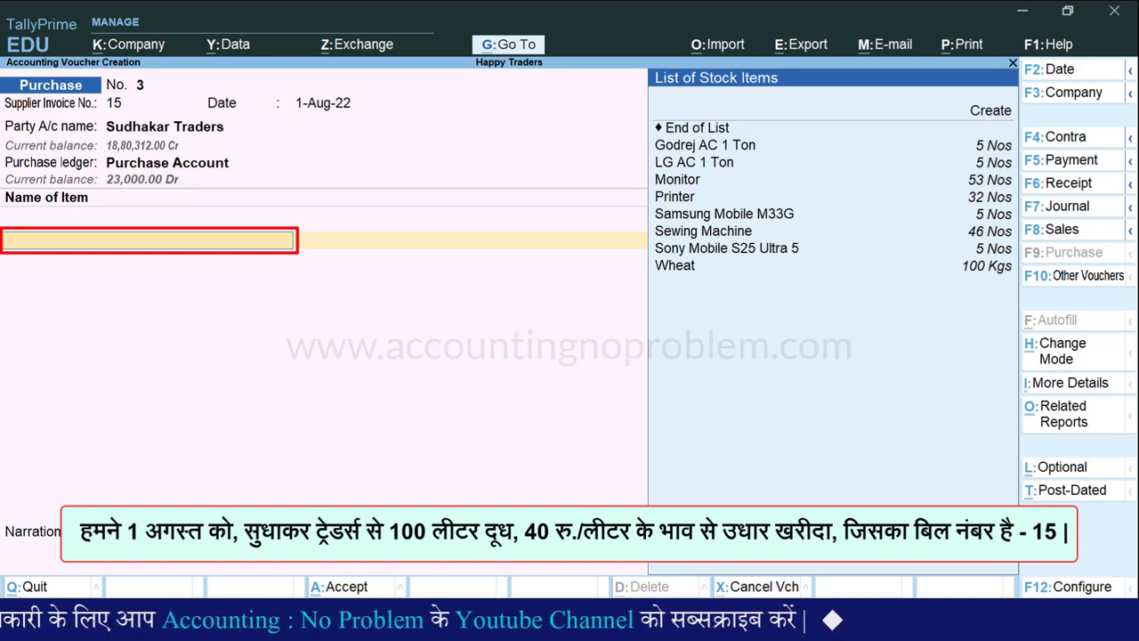
Step: Start creating a stock item named Milk from the voucher's item line, with no alias and under the Primary group
key(Up)
key(Return)
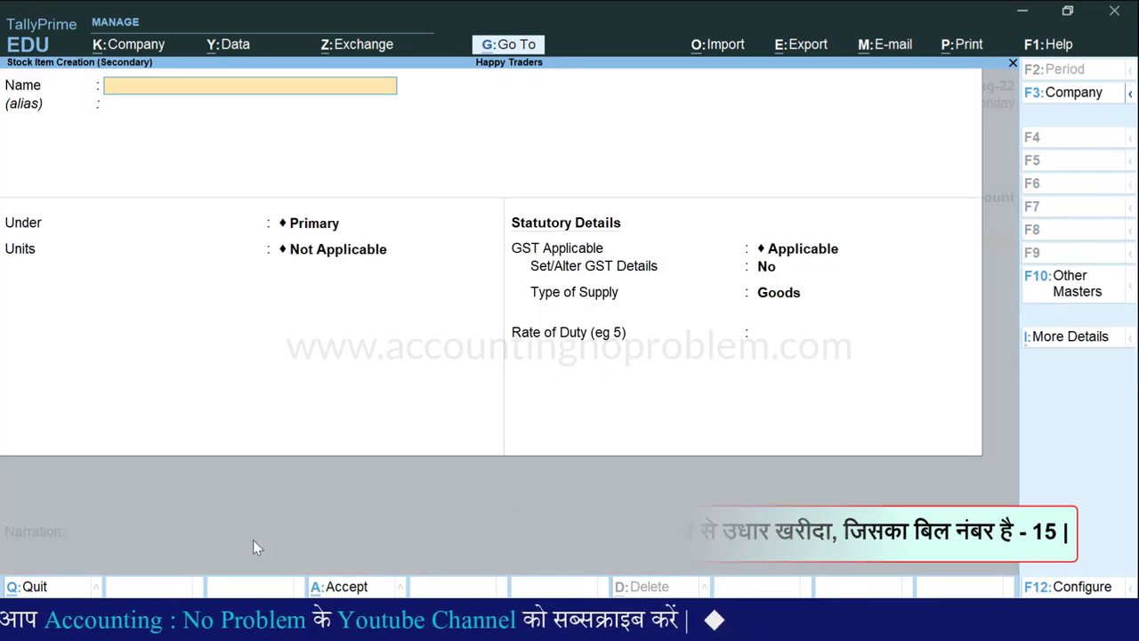
text(Milk)
key(Return)
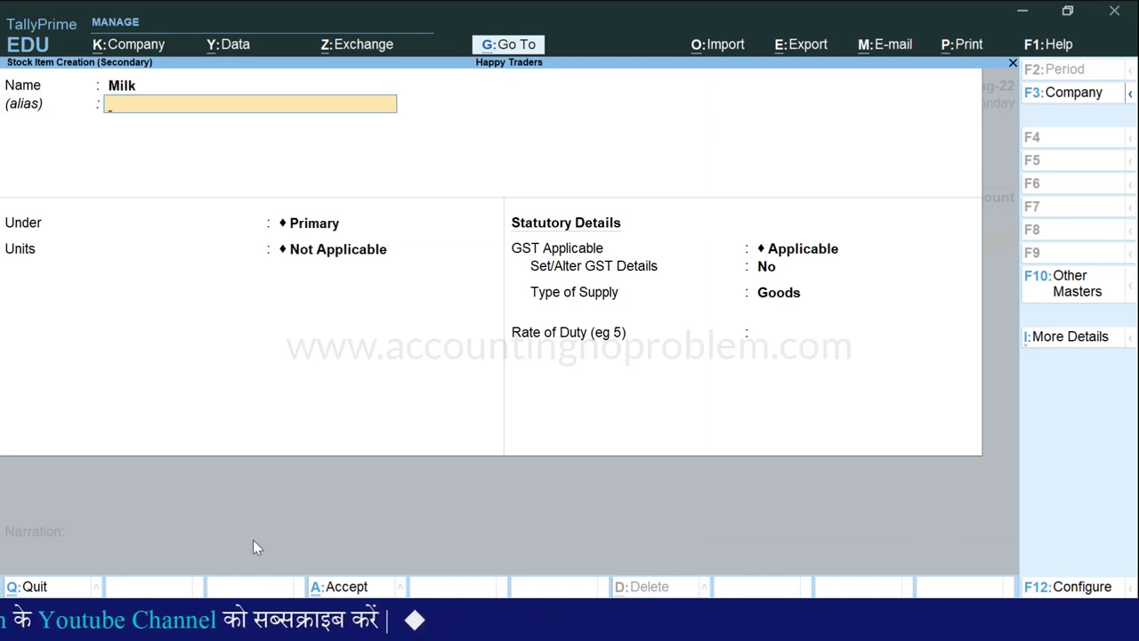
key(Return)
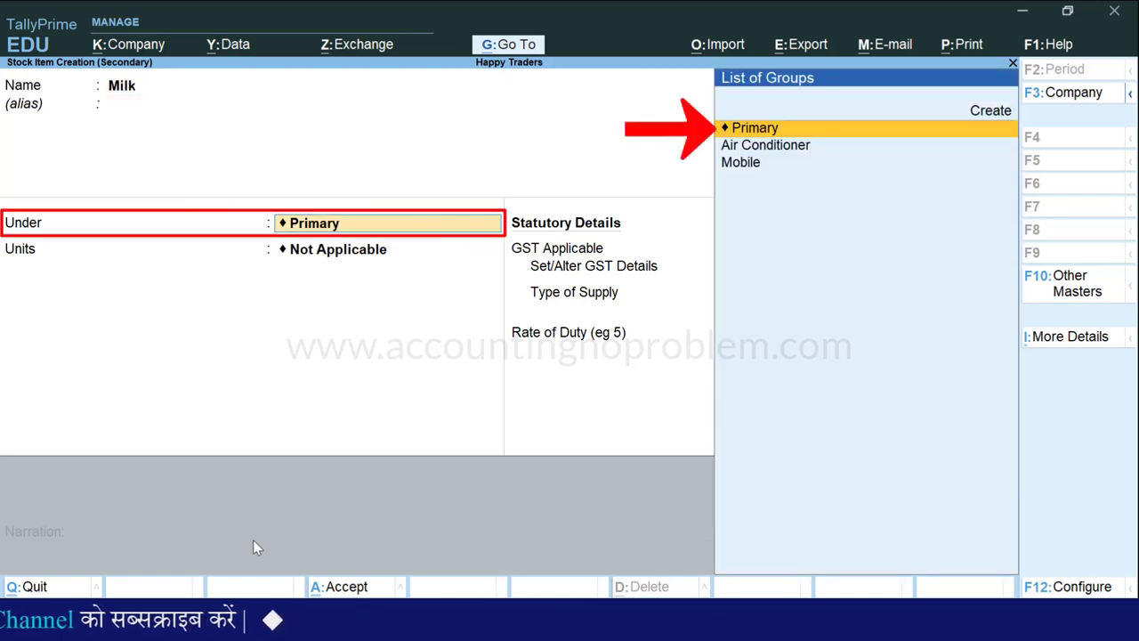
key(Return)
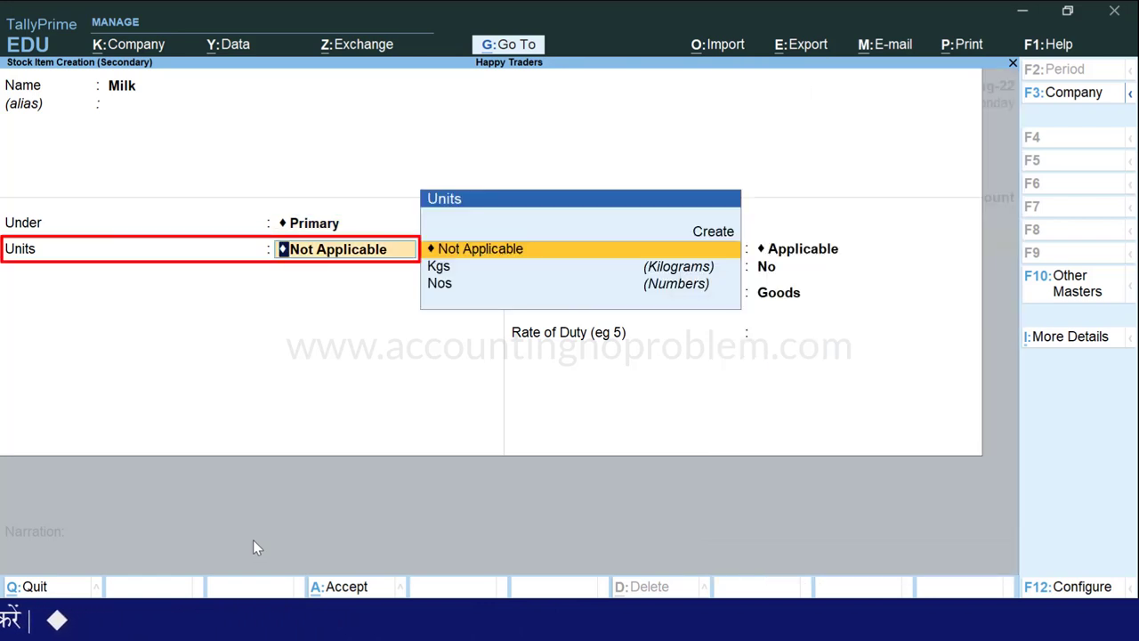
Step: Create a unit for Milk with symbol Ltr, formal name Liter, quantity code KLR-KILOLITRE and 0 decimal places
key(Up)
key(Return)
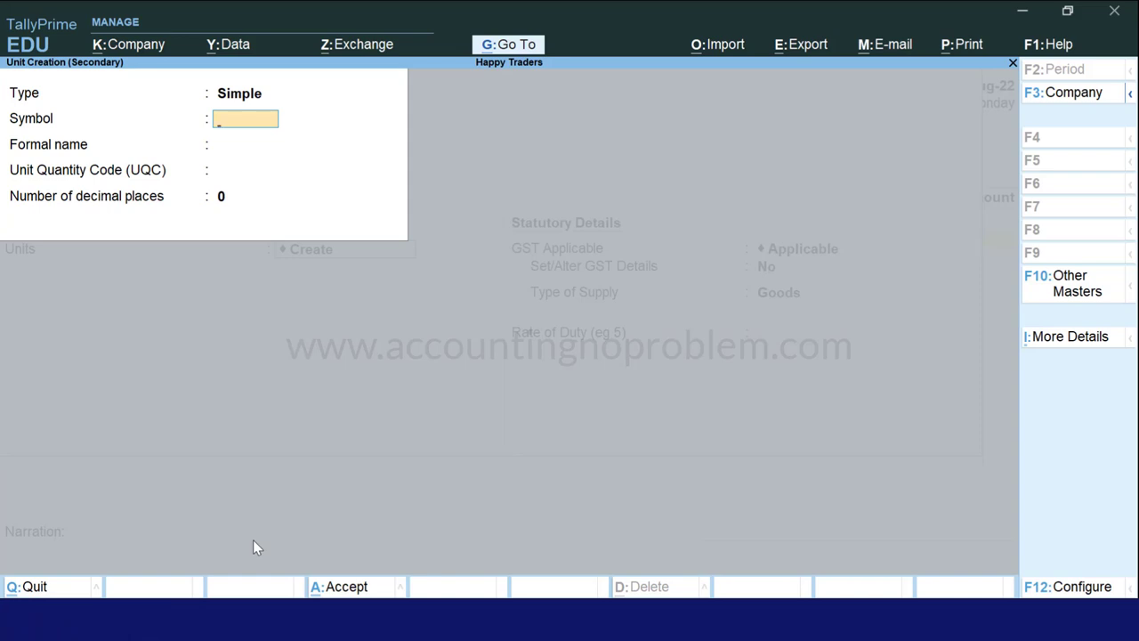
key(Return)
text(Liter)
key(Return)
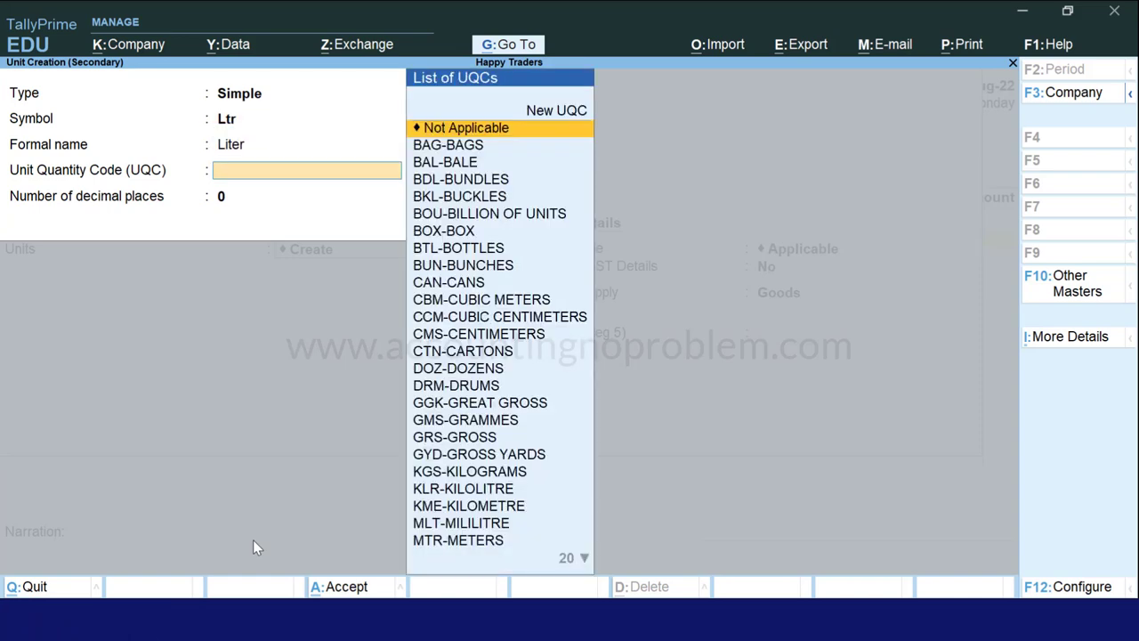
text(k)
key(Down)
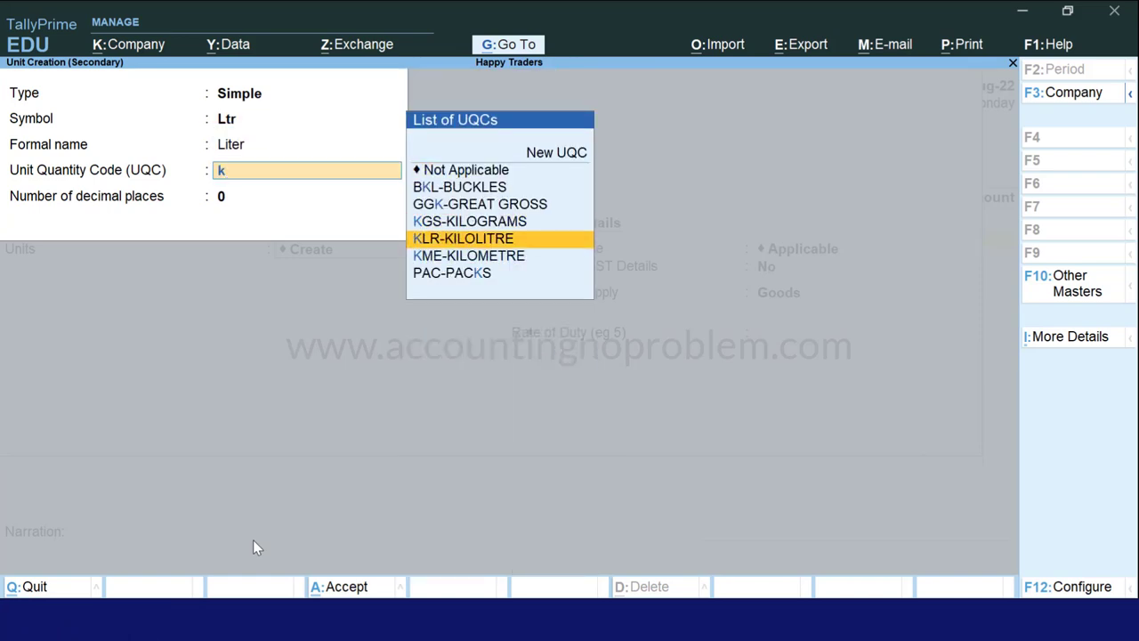
key(Return)
key(Return)
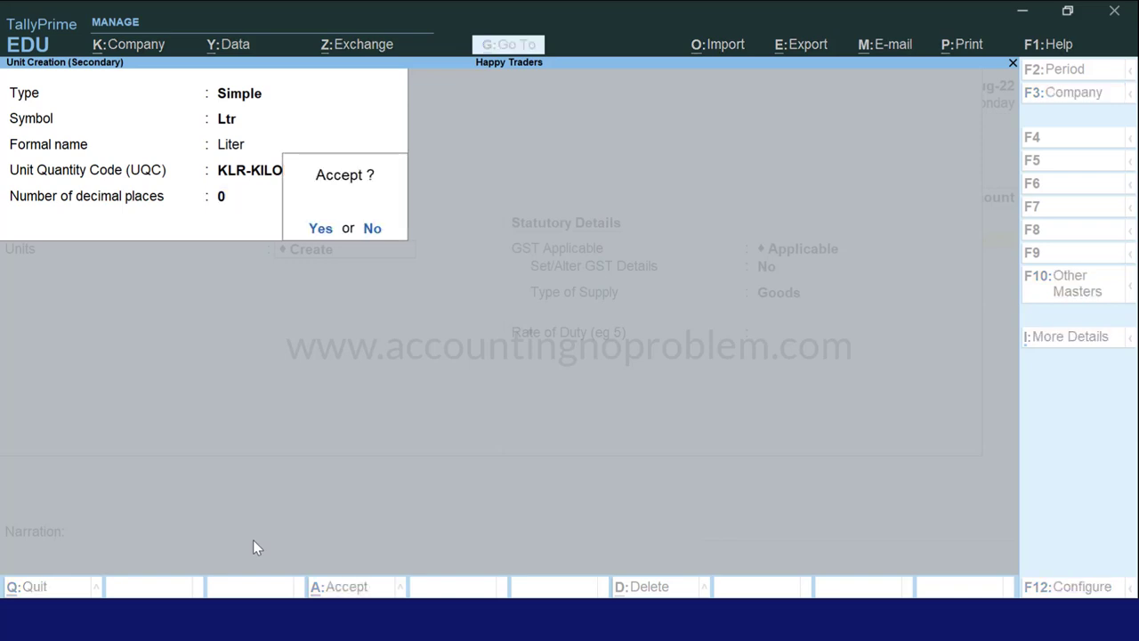
key(Return)
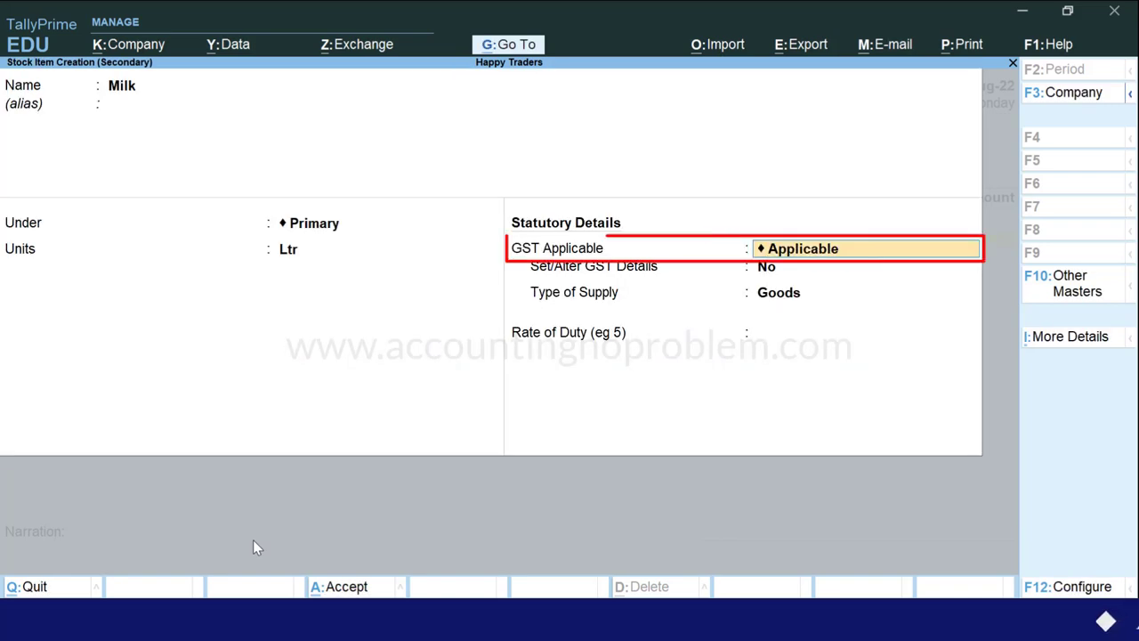
Step: Keep GST as Applicable for Milk and set Set/Alter GST Details to Yes
key(Return)
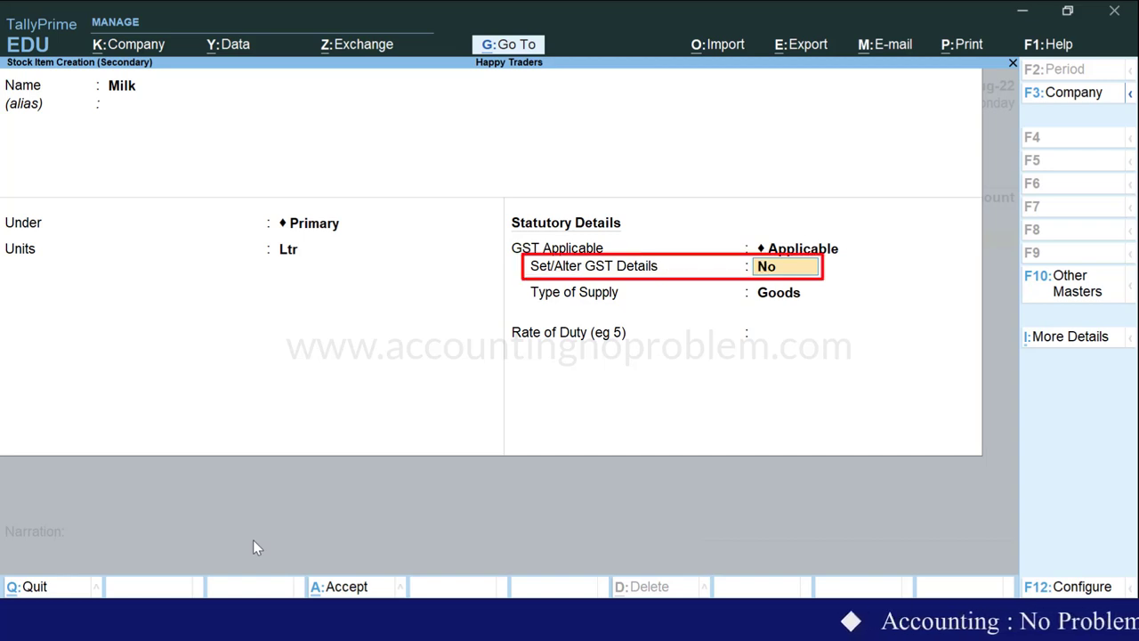
text(yes)
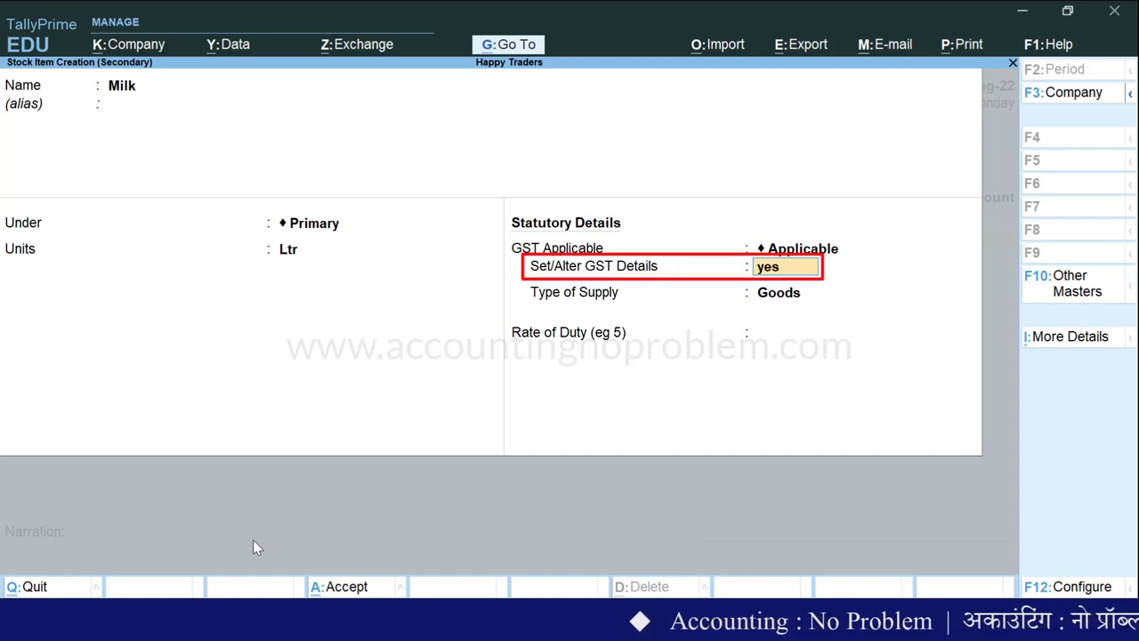
key(Return)
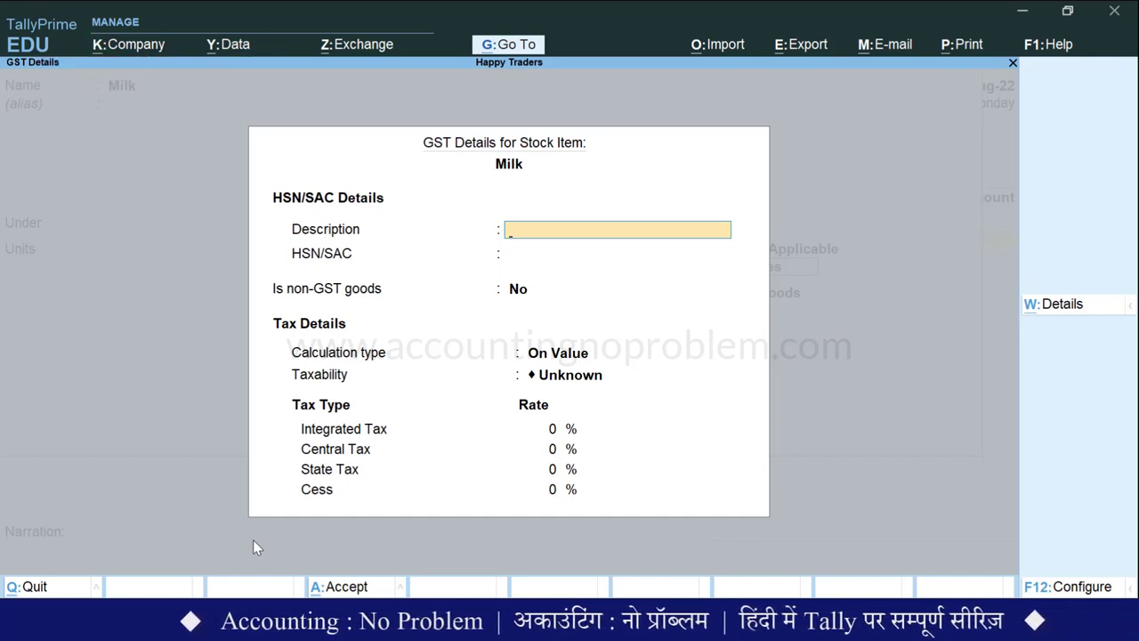
Step: Enter the GST description Milk and HSN/SAC code 0401 for the stock item
text(Milk)
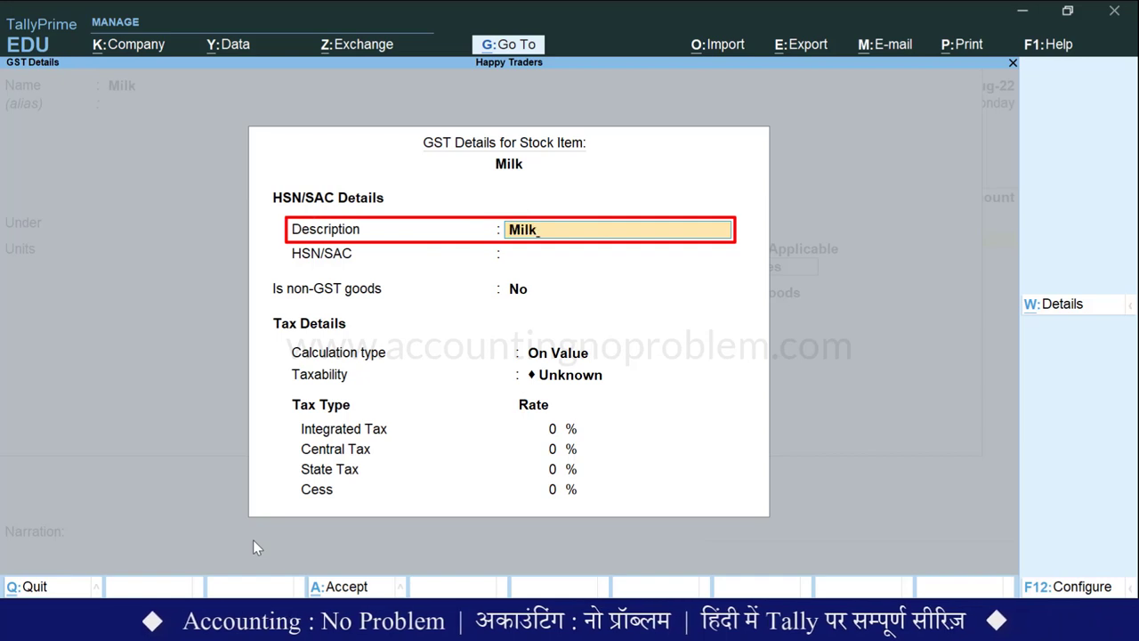
key(Return)
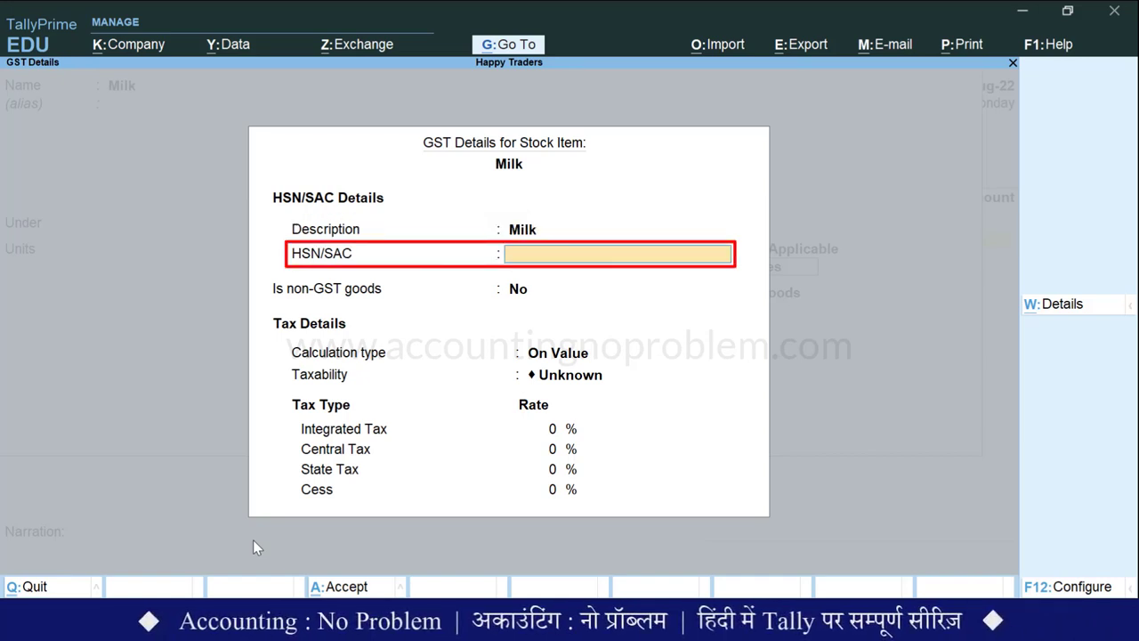
text(0401)
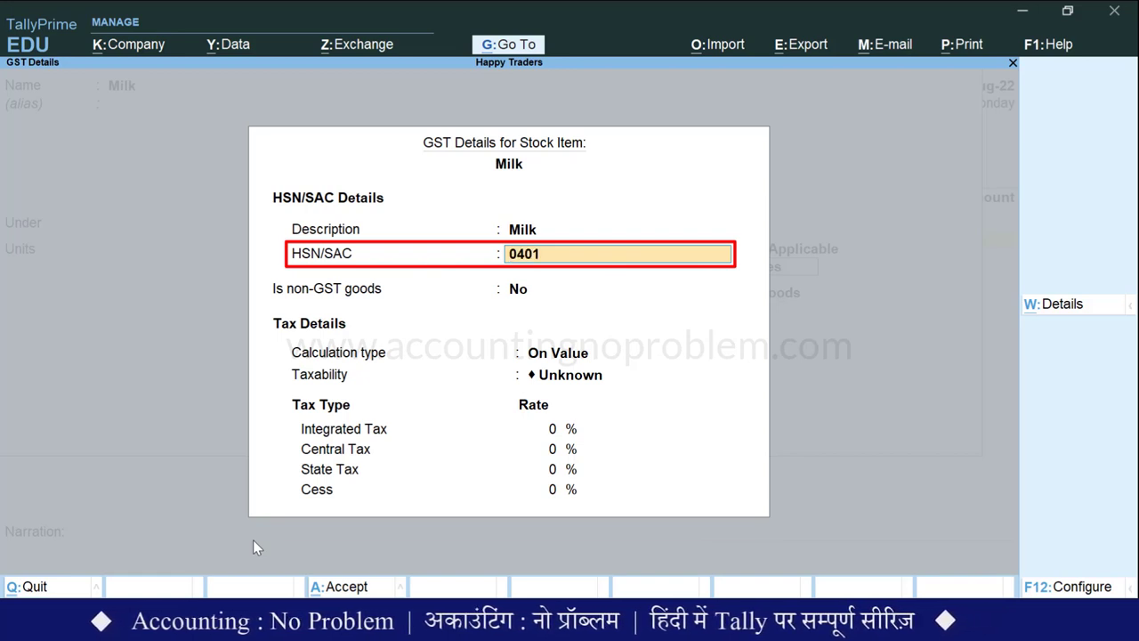
key(Return)
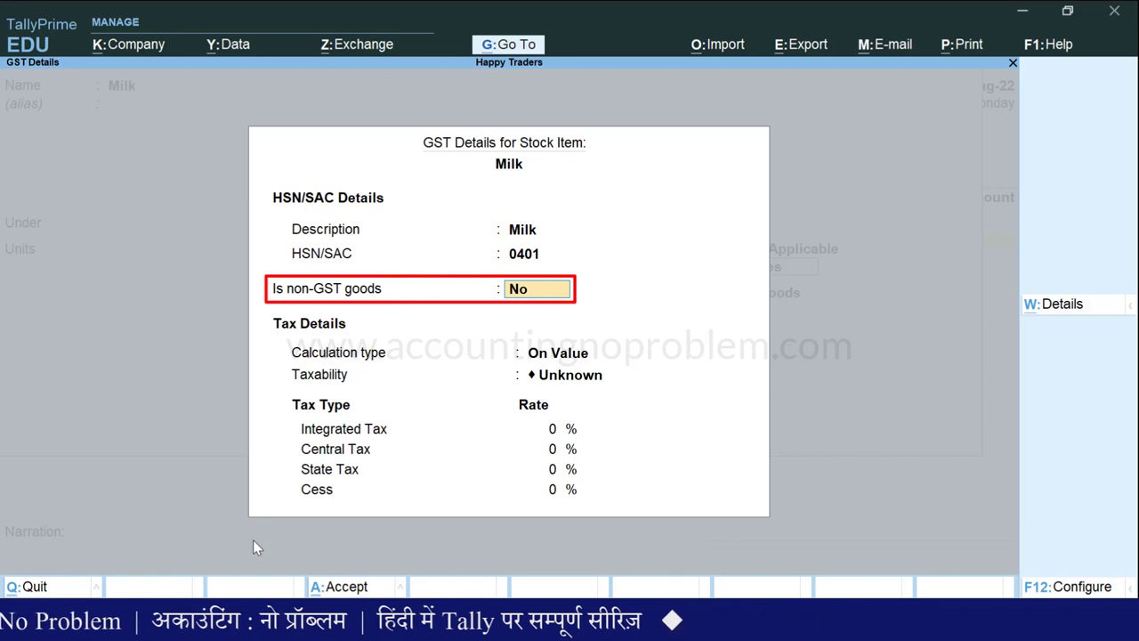
Step: Keep non-GST goods as No and calculation On Value, set taxability to Exempt, and save Milk with supply type Goods
key(Return)
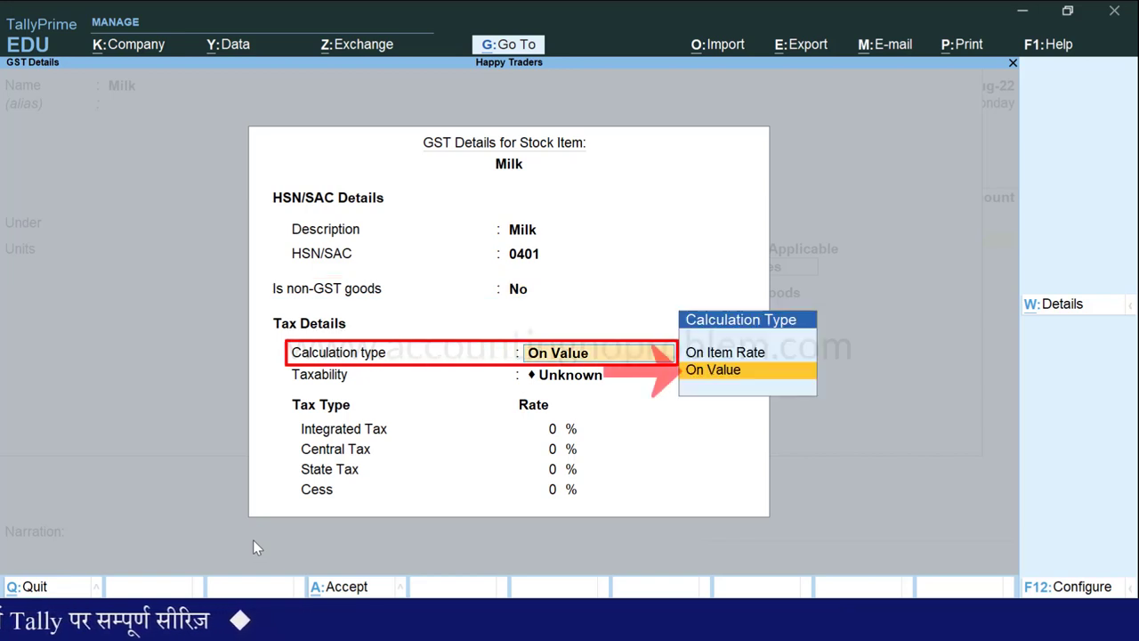
key(Return)
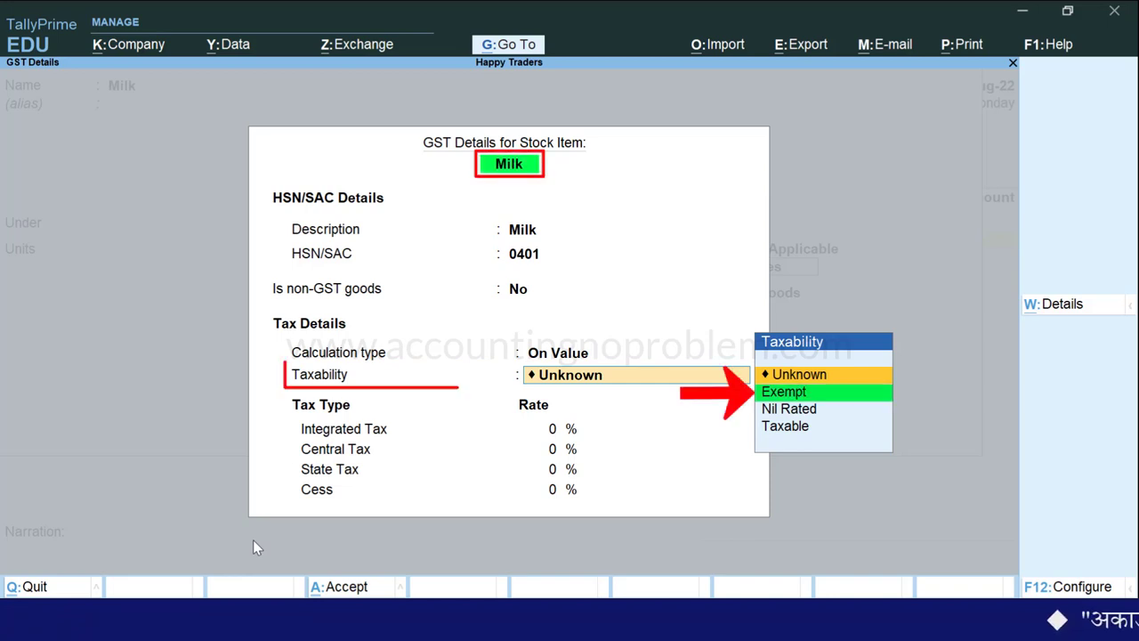
key(Down)
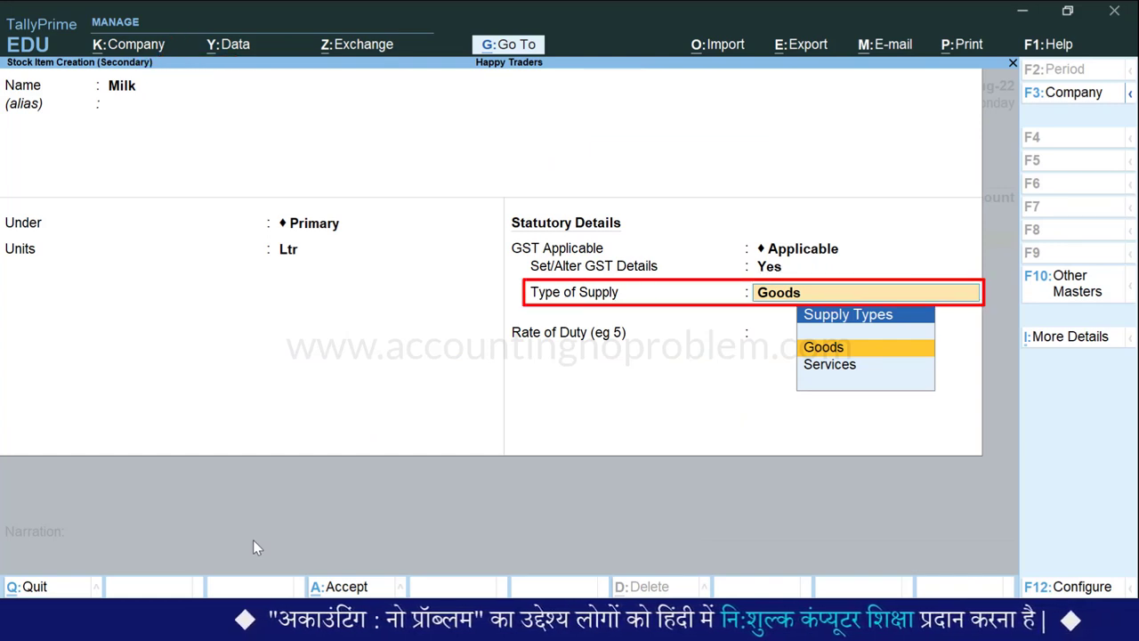
key(Return)
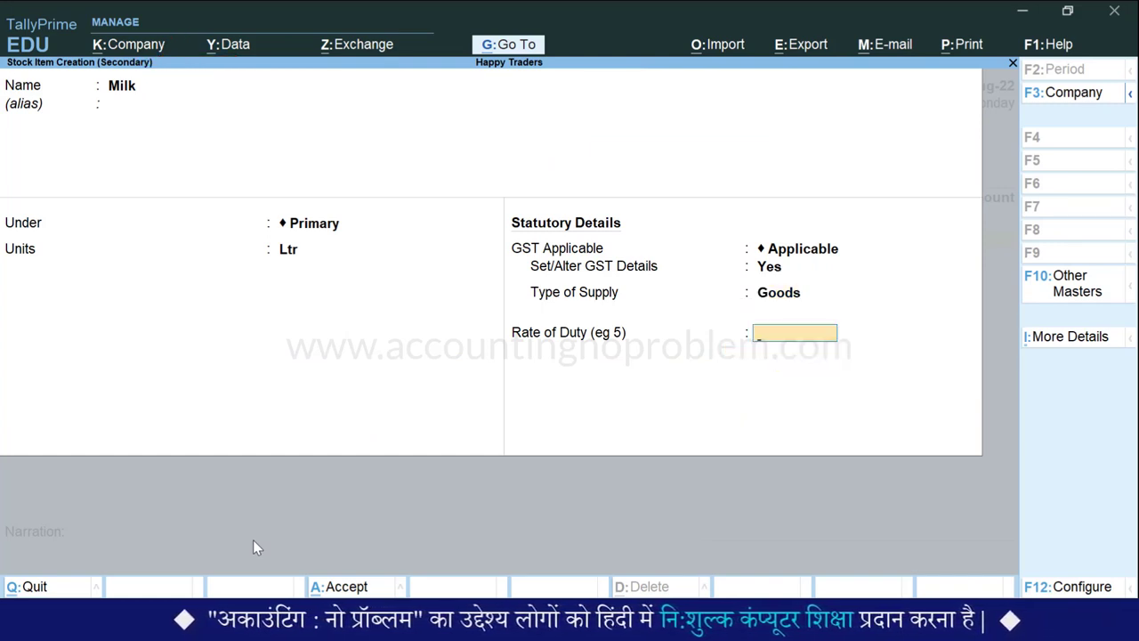
key(Return)
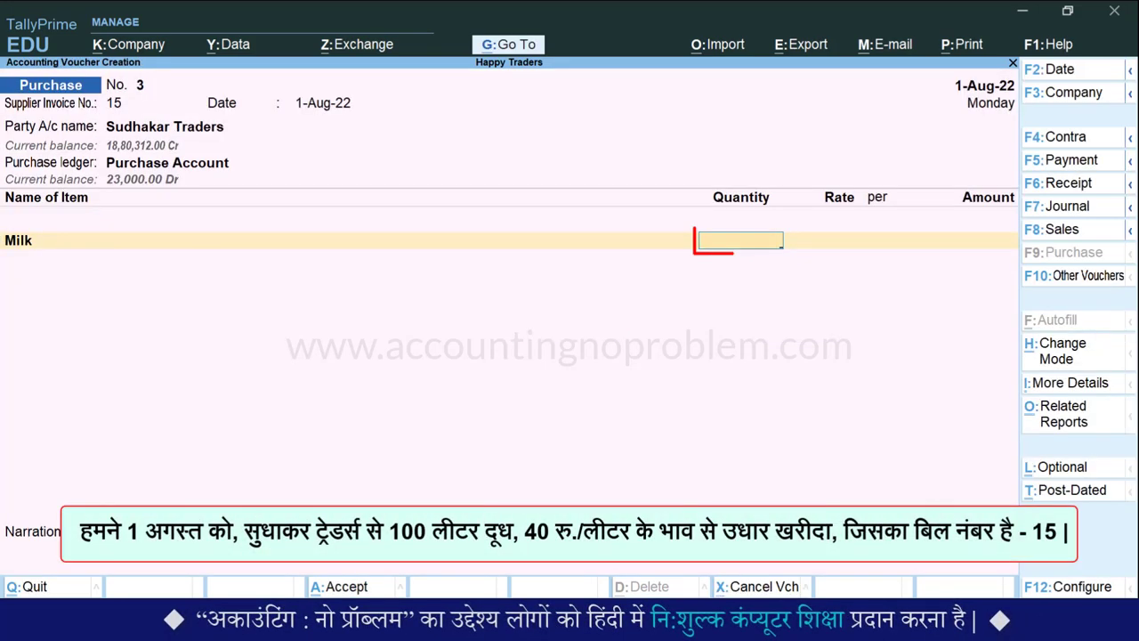
Step: Enter a quantity of 100 Ltr for Milk at a rate of 40 per Ltr and finish the item list
text(100)
key(Return)
text(40)
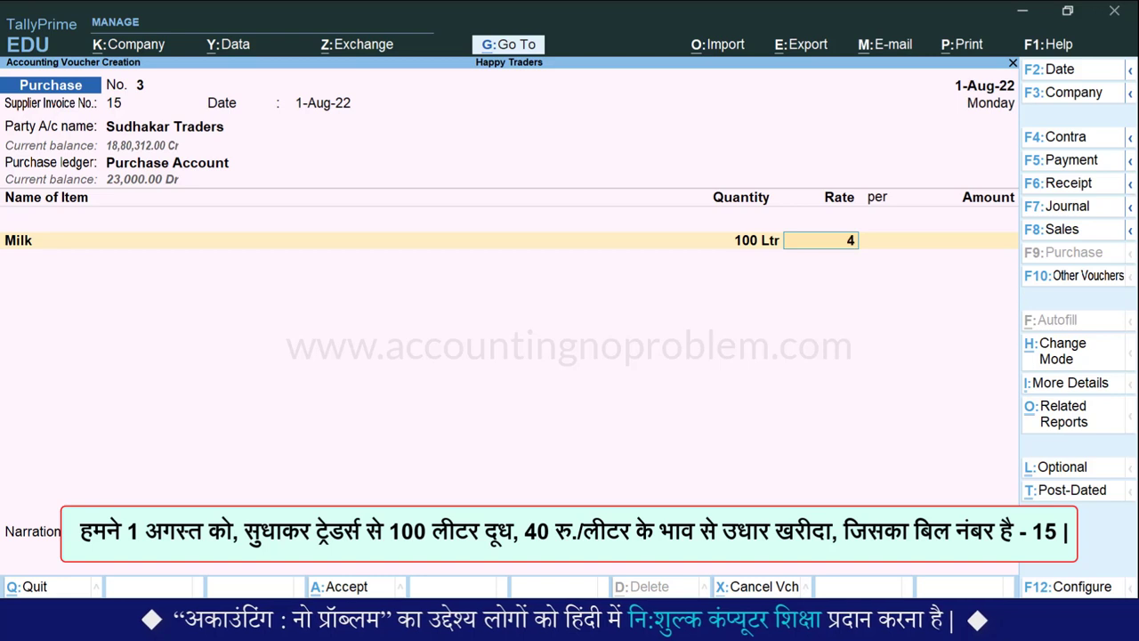
key(Return)
key(Return)
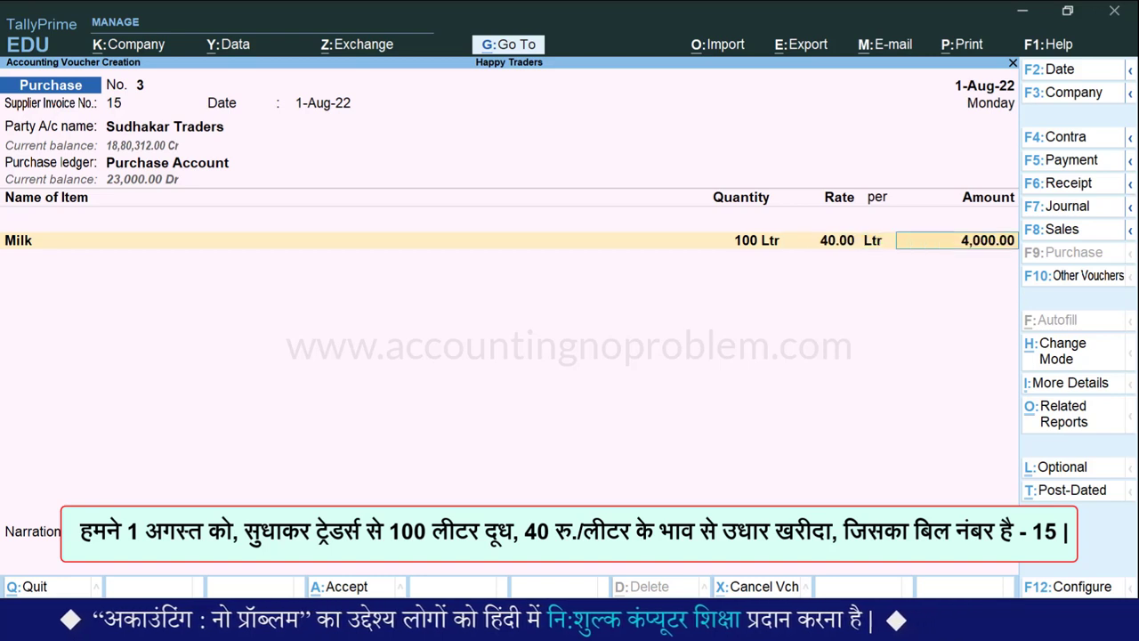
key(Return)
key(Return)
Step: Add the CGST and SGST ledgers below the Milk item in the purchase voucher
key(space)
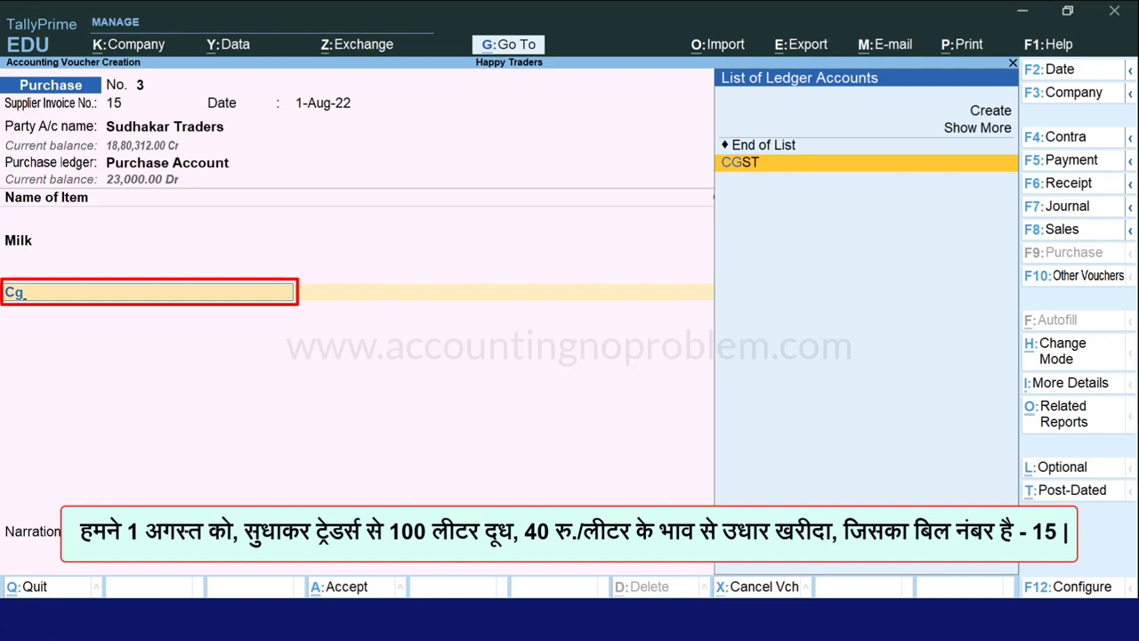
key(Return)
key(Return)
text(Sg)
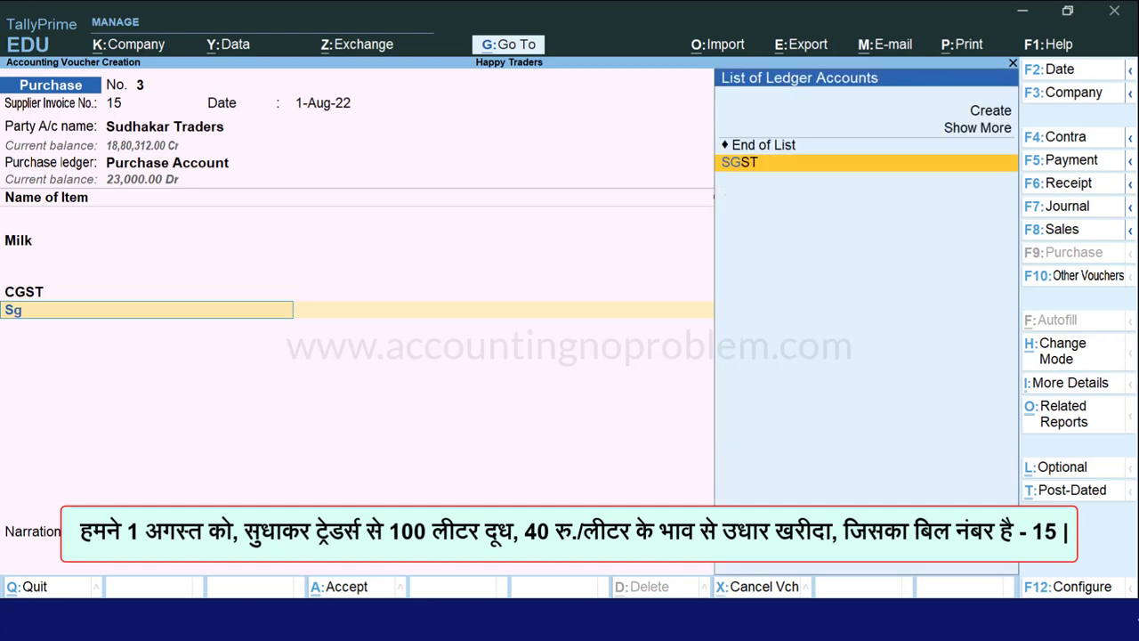
key(Return)
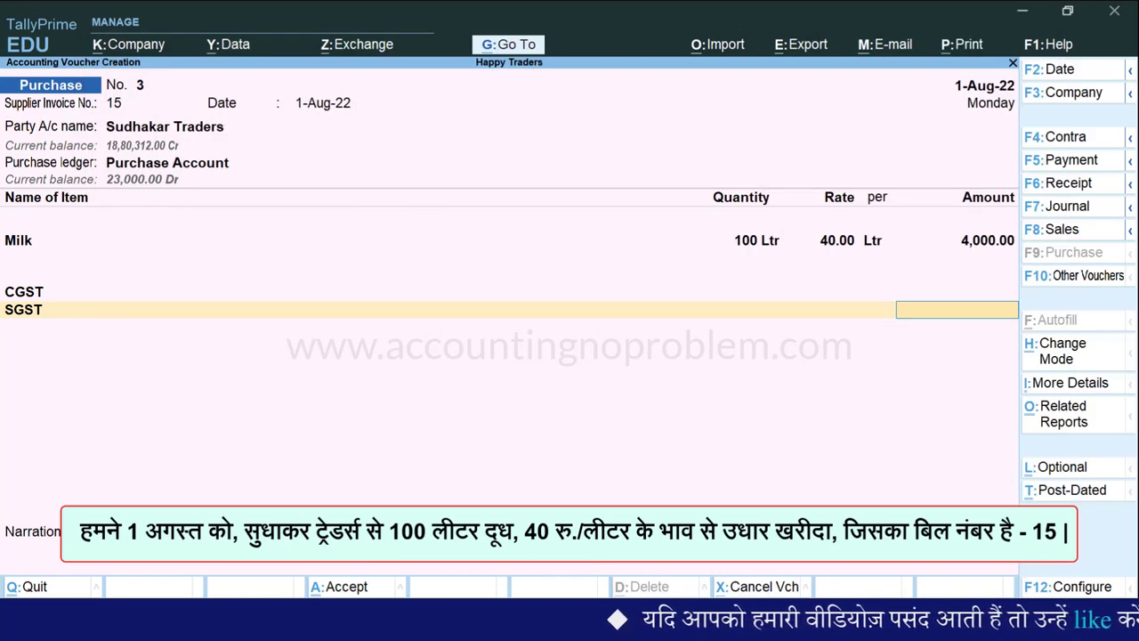
Step: Finish the ledger entries, leave the narration blank and save the Milk purchase voucher
key(Return)
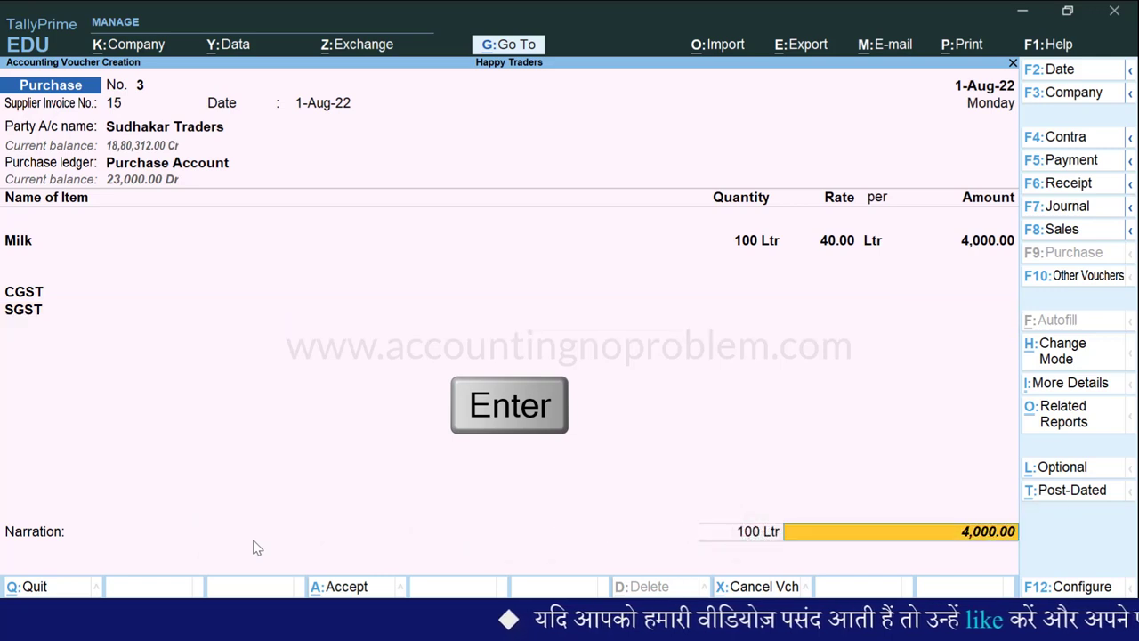
key(Return)
key(Return)
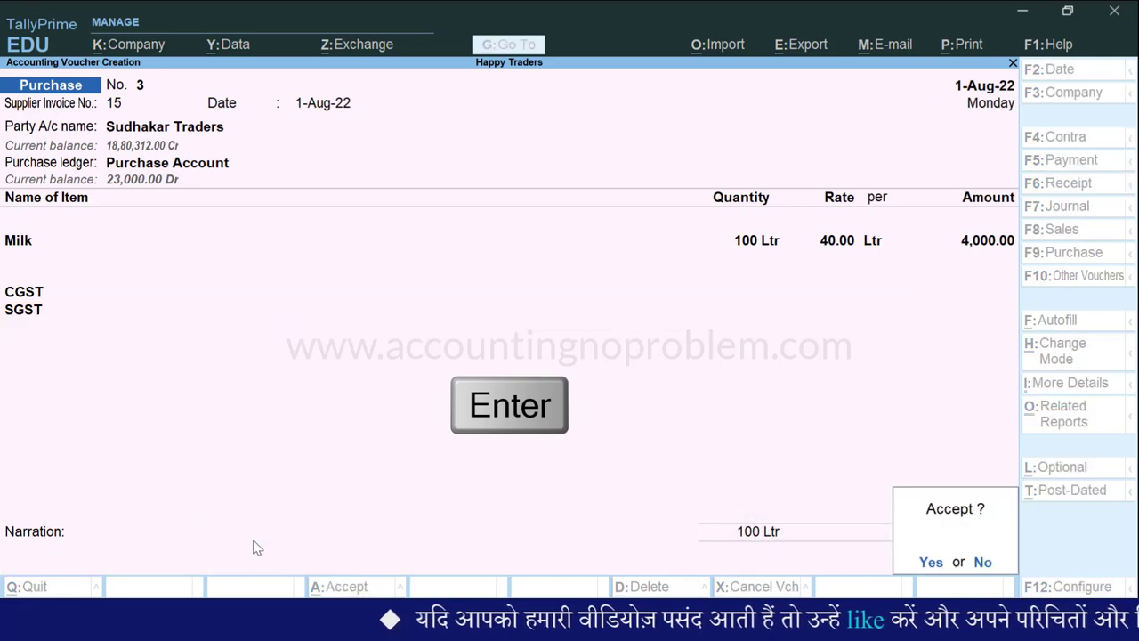
key(Return)
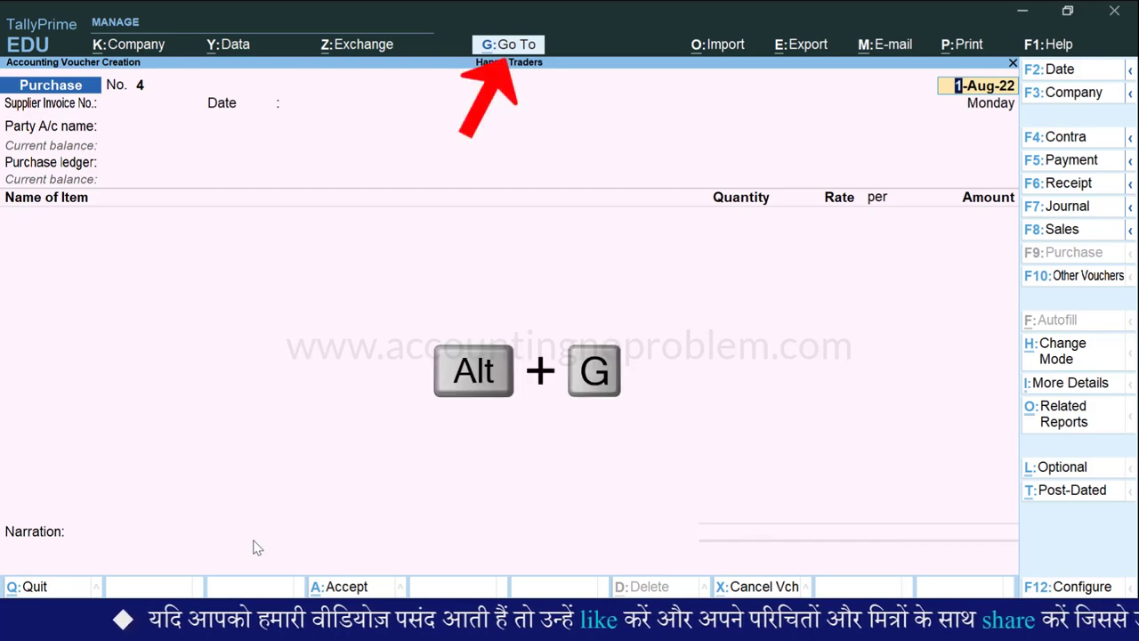
Step: Open the GSTR-2 report for the company
key(alt+g)
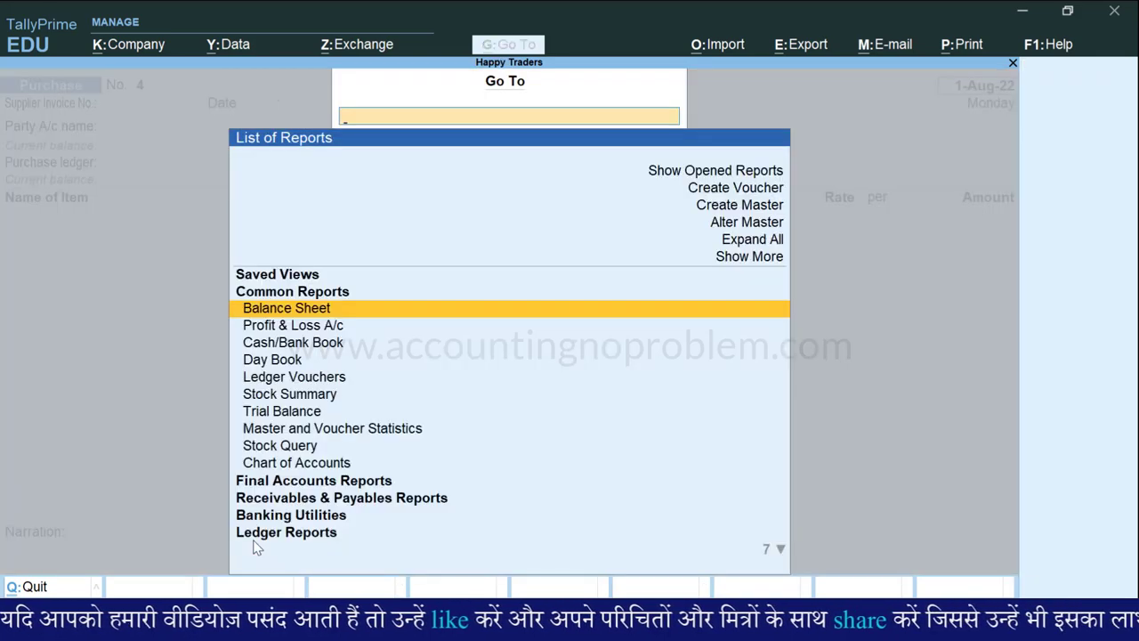
text(Gstr2)
key(Return)
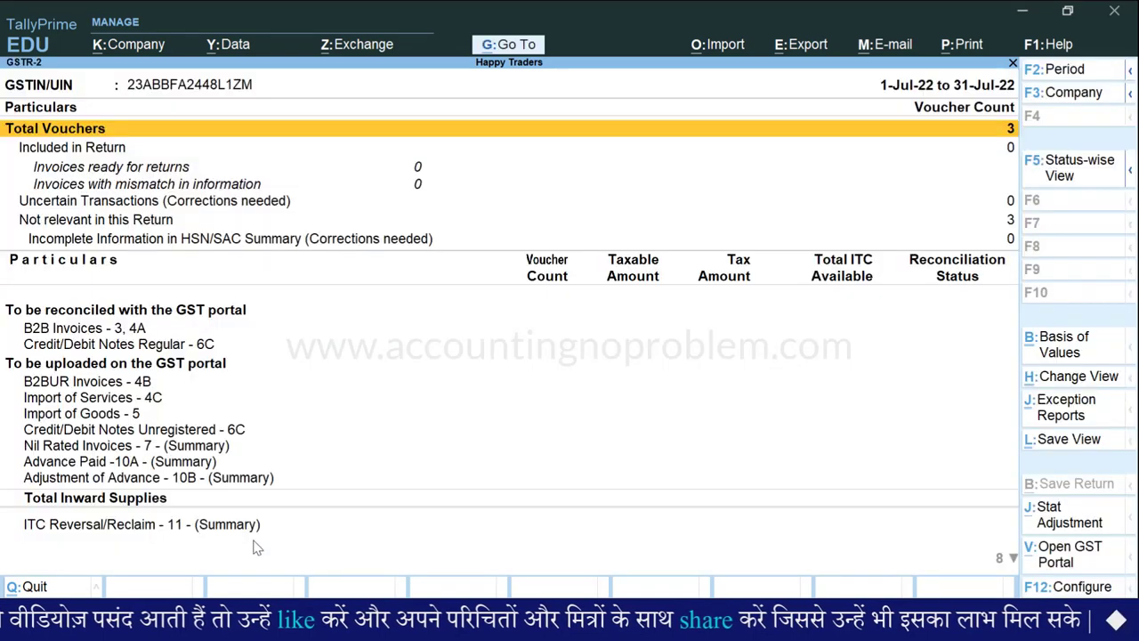
Step: Change the GSTR-2 report period to 1-Aug-22 through 31-Aug-22
key(F2)
text(1.8)
key(Return)
text(31.)
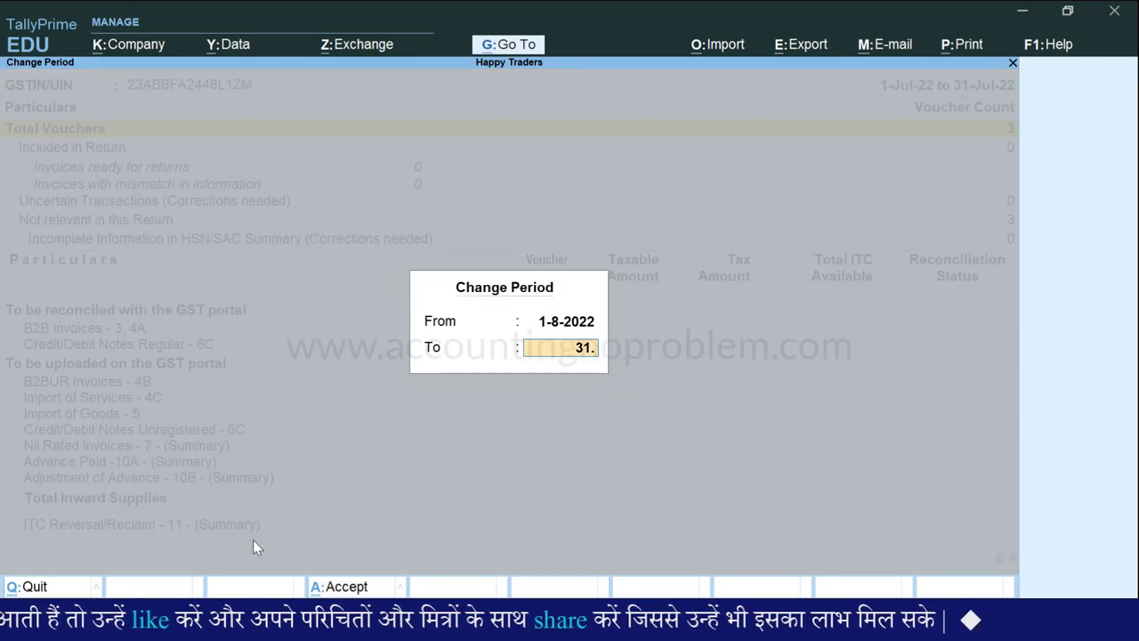
text(8)
key(Return)
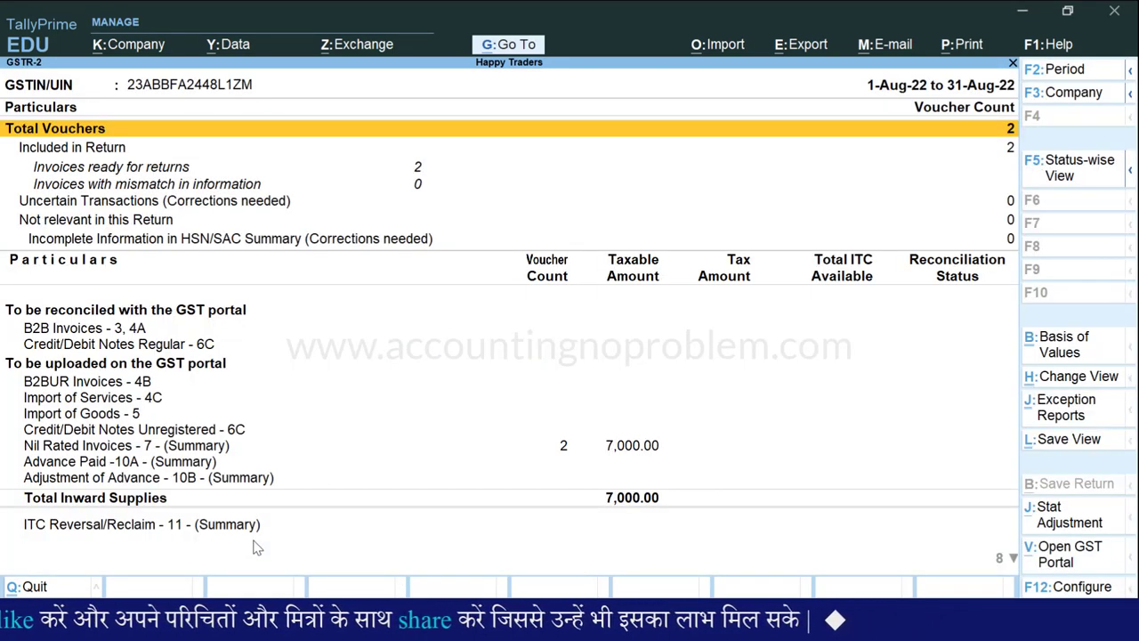
Step: Expand the Nil Rated Invoices - 7 summary in GSTR-2 to examine its breakdown by supply nature
key(Down)
key(Down)
key(Down)
key(Down)
key(Down)
key(Down)
key(Down)
key(Down)
key(Down)
key(Down)
key(Down)
key(Down)
key(Down)
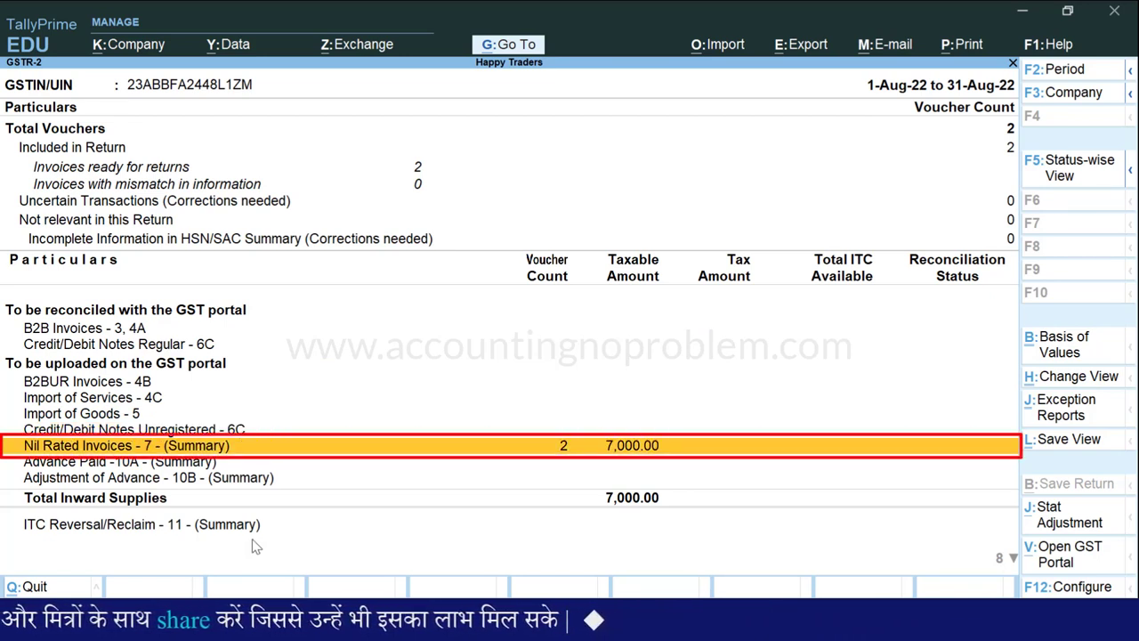
key(alt+F5)
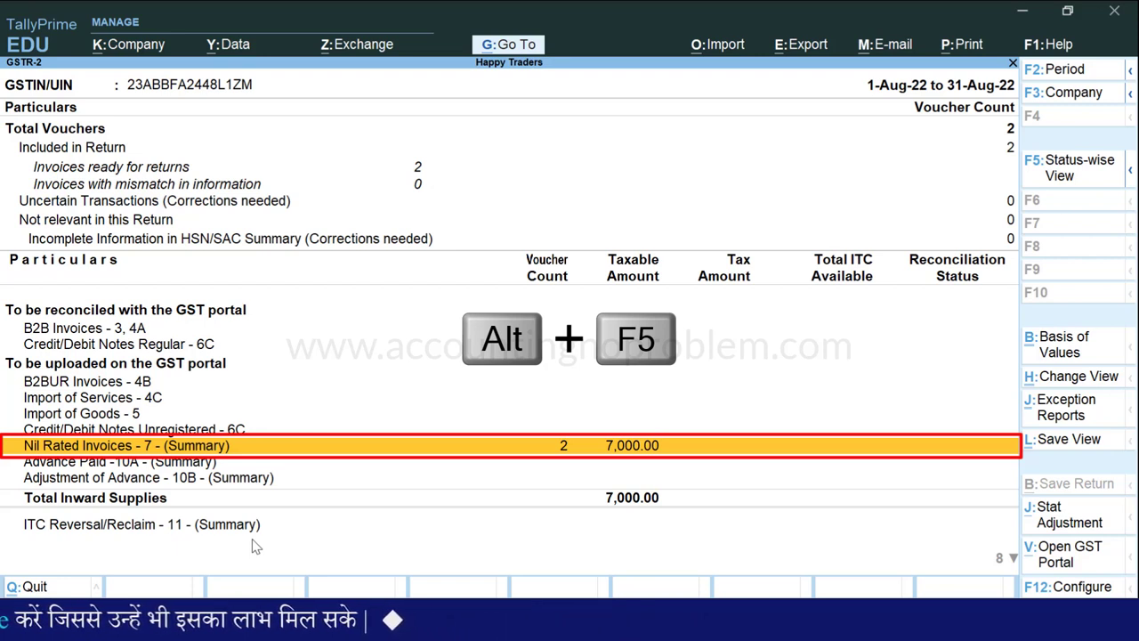
key(alt+F5)
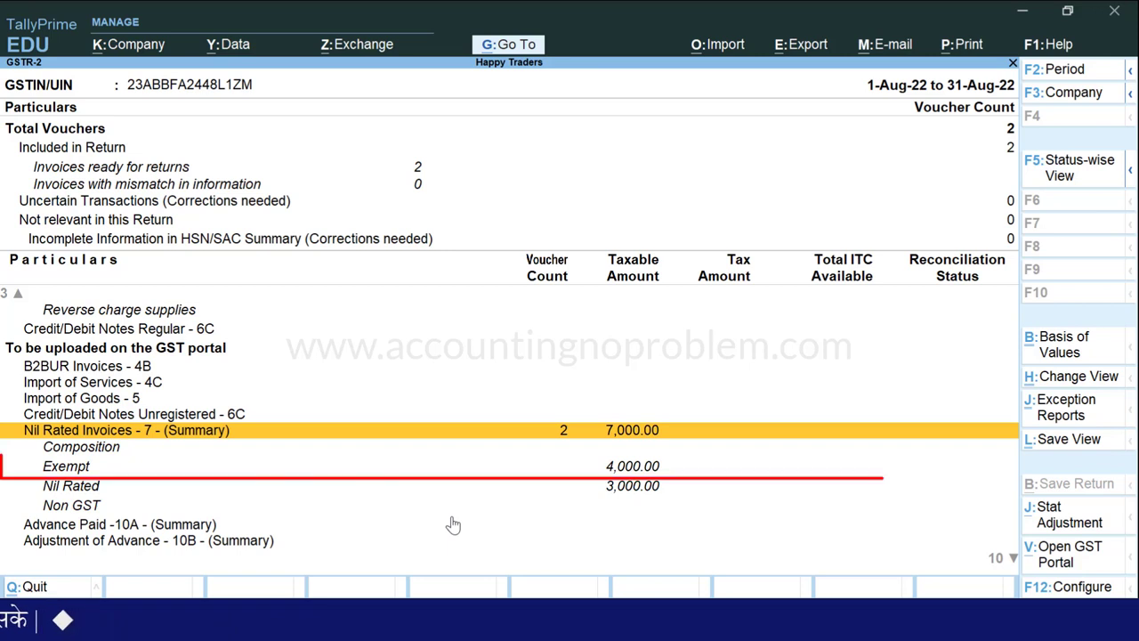
Step: View the voucher register for Exempt supplies under Nil Rated Invoices, and return to purchase voucher entry
key(Down)
key(Down)
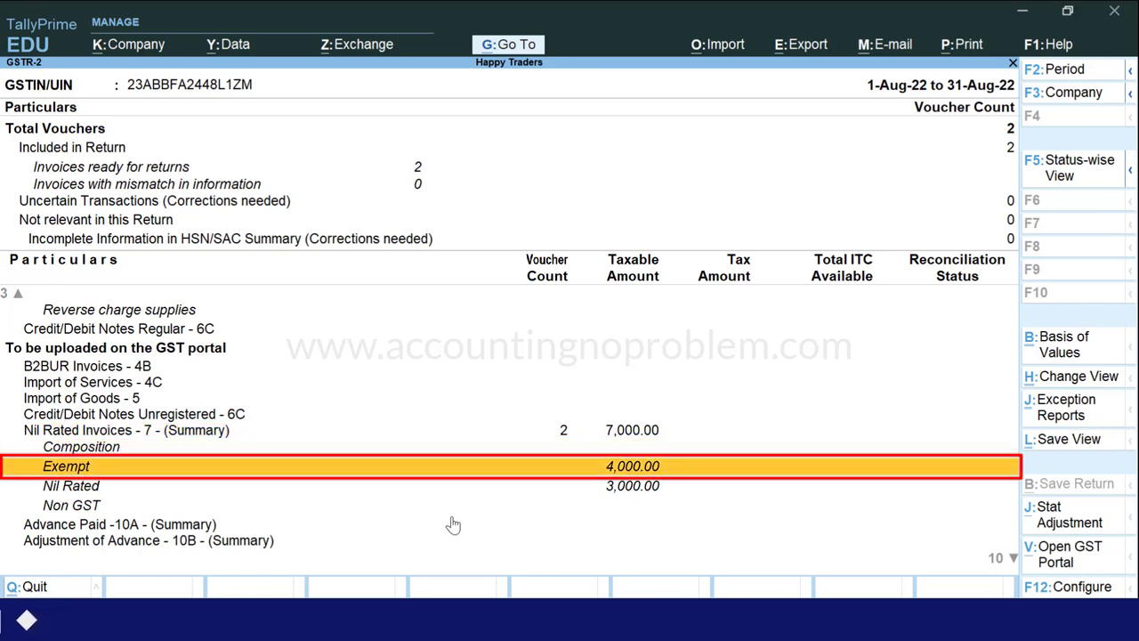
key(Return)
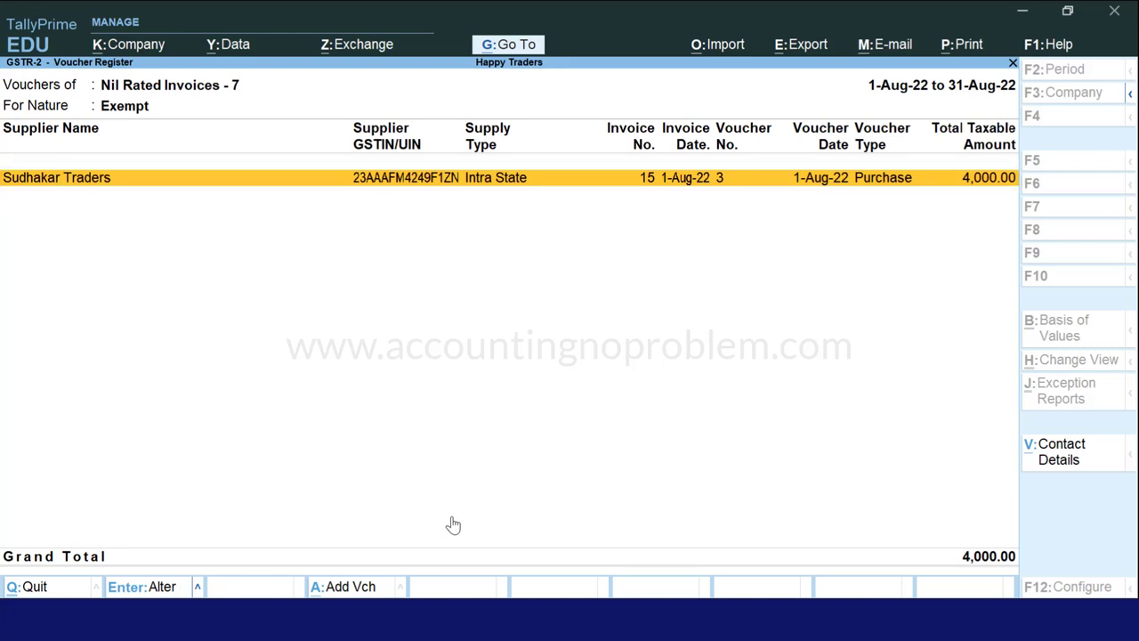
key(Escape)
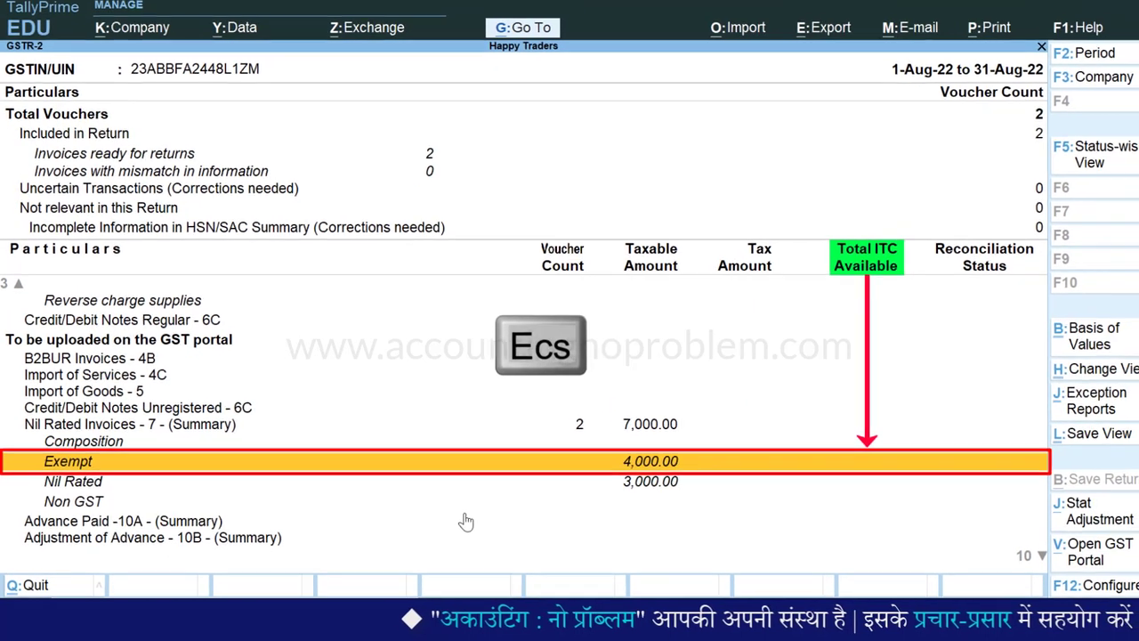
key(Escape)
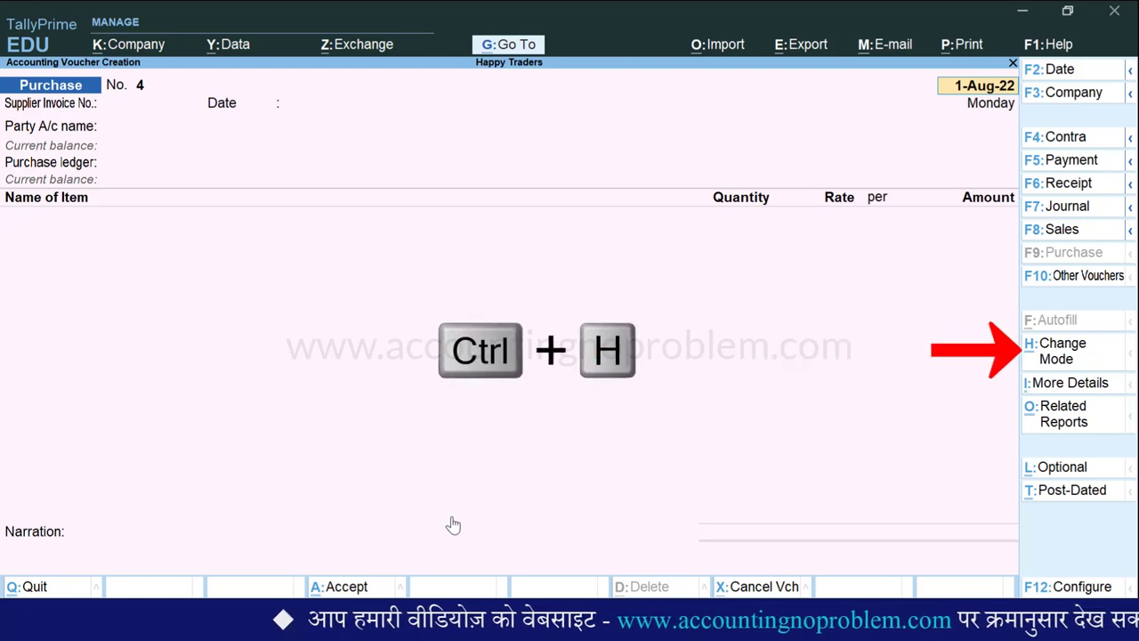
Step: Switch the new purchase voucher's mode to Accounting Invoice
key(ctrl+h)
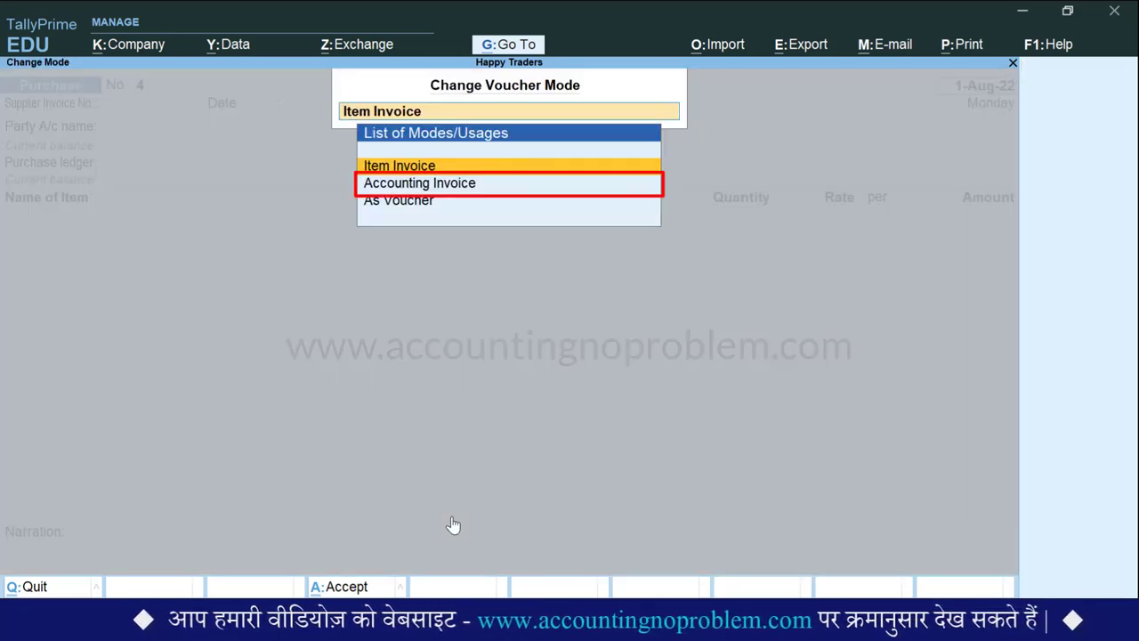
key(Down)
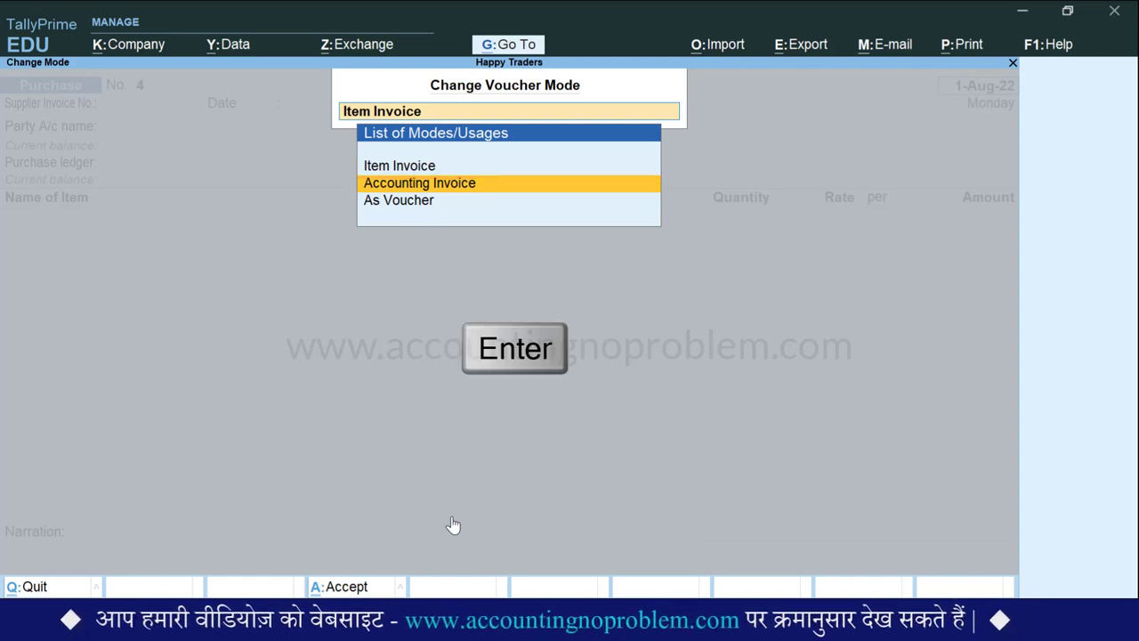
key(Return)
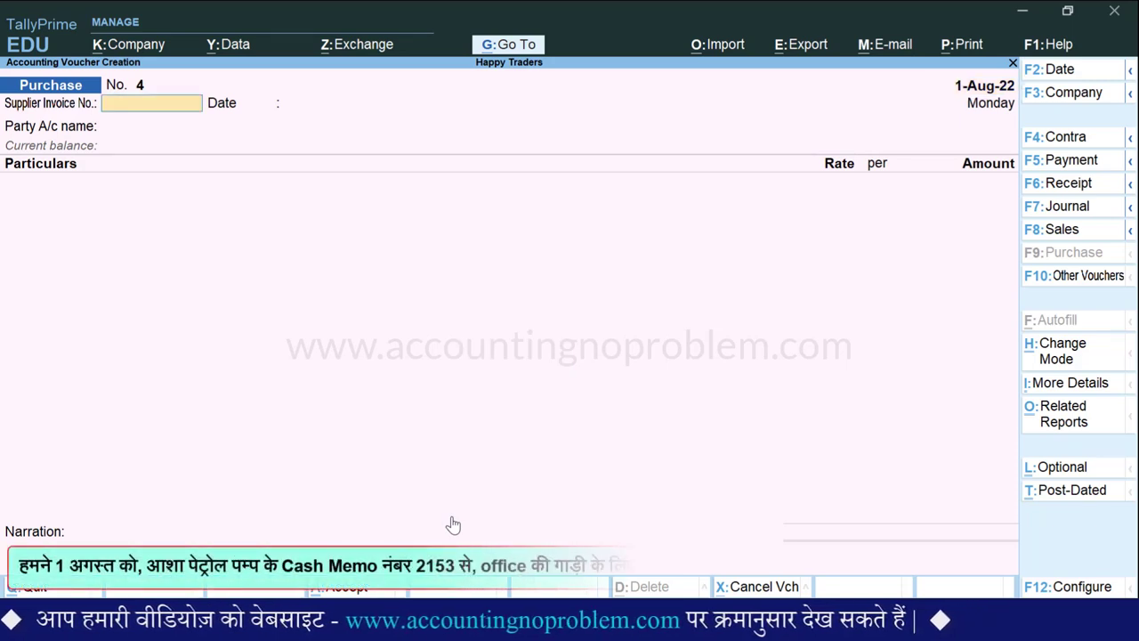
Step: Enter supplier invoice number 2153 and set the supplier invoice date to 1-Aug-22
text(21)
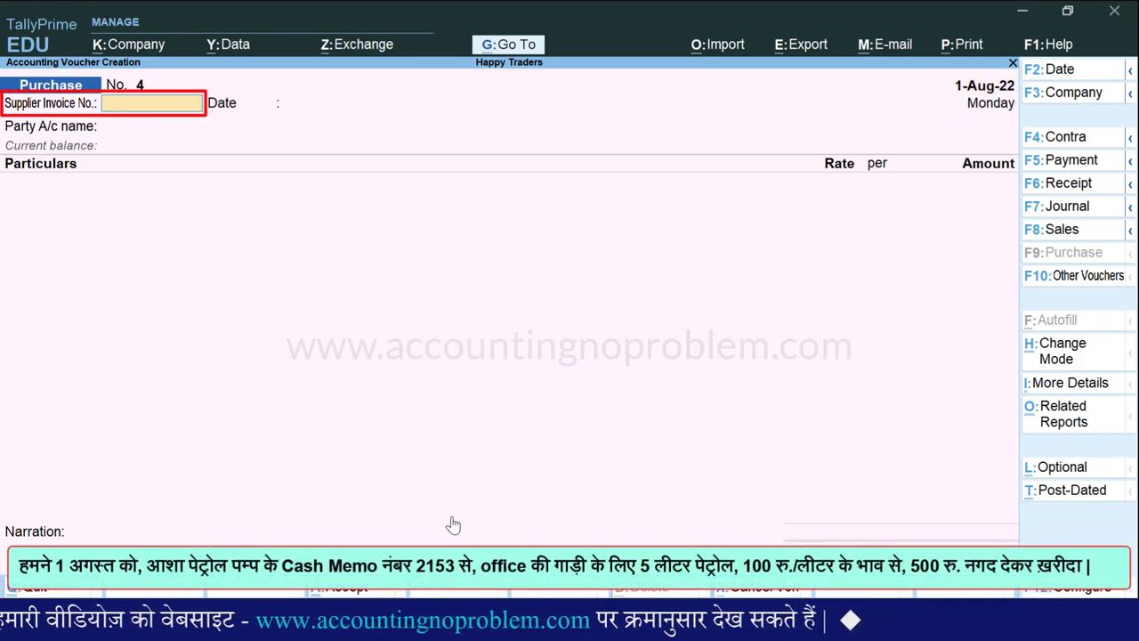
text(53)
key(Return)
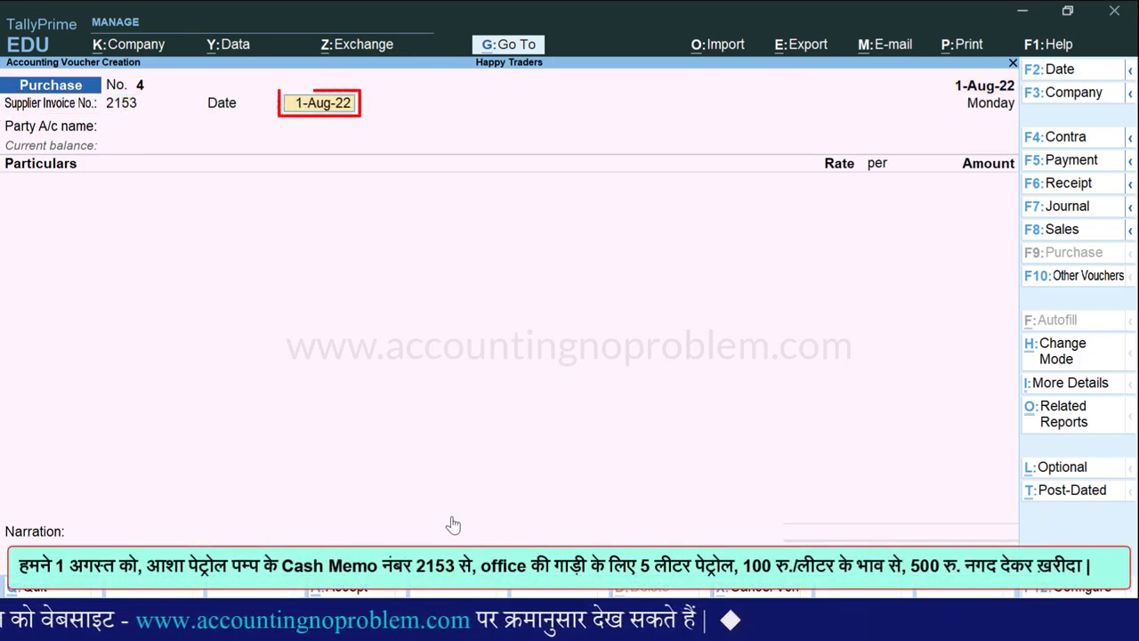
text(1)
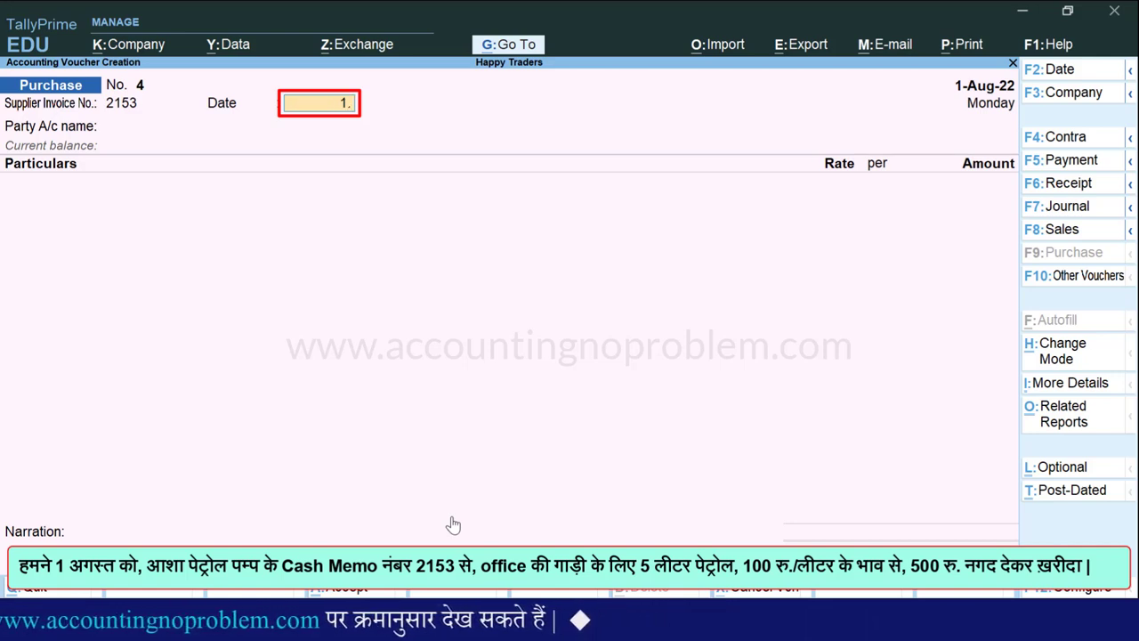
key(Return)
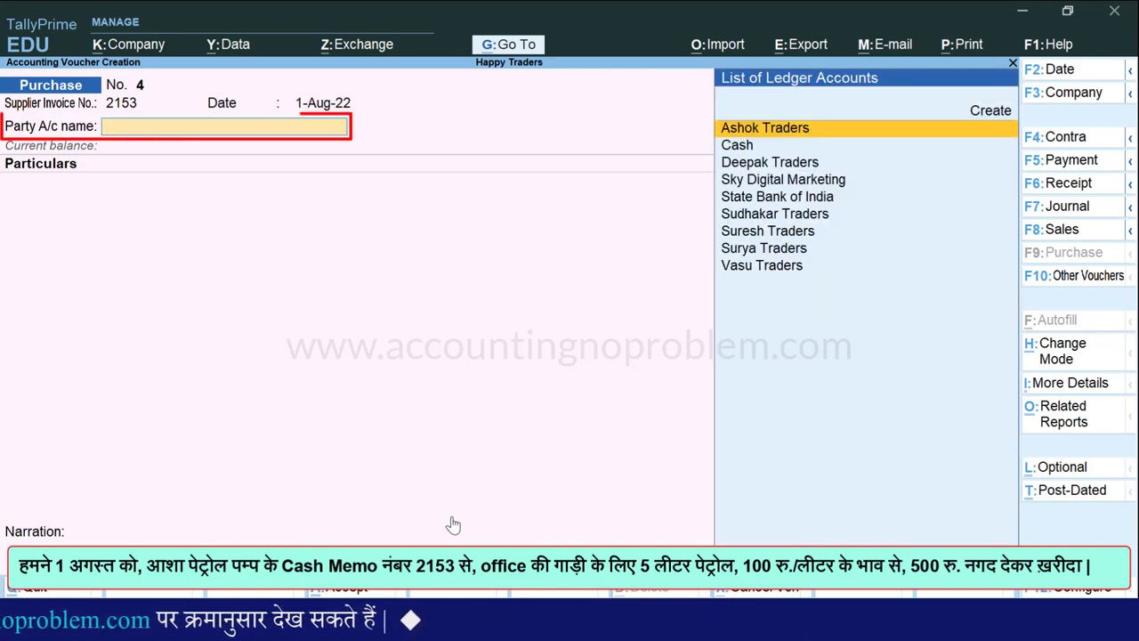
Step: Set Cash as the party account and enter Asha Petrol Pump as the supplier in the party details
key(Down)
key(Return)
key(ctrl+a)
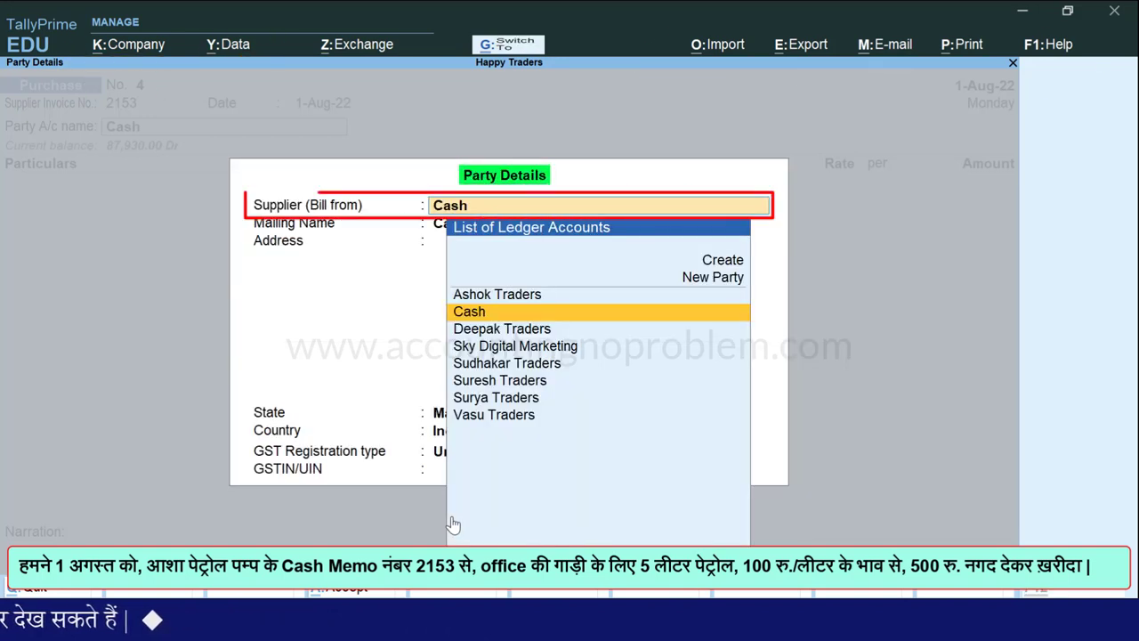
text(Asha Petrol Pump)
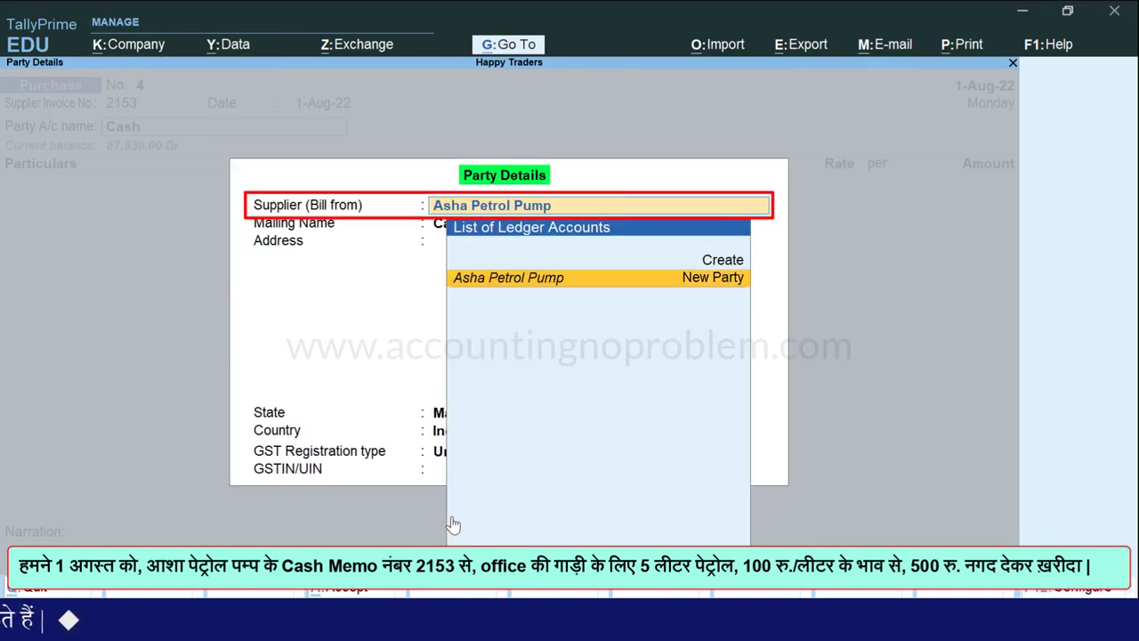
key(Return)
key(Return)
key(Return)
key(Return)
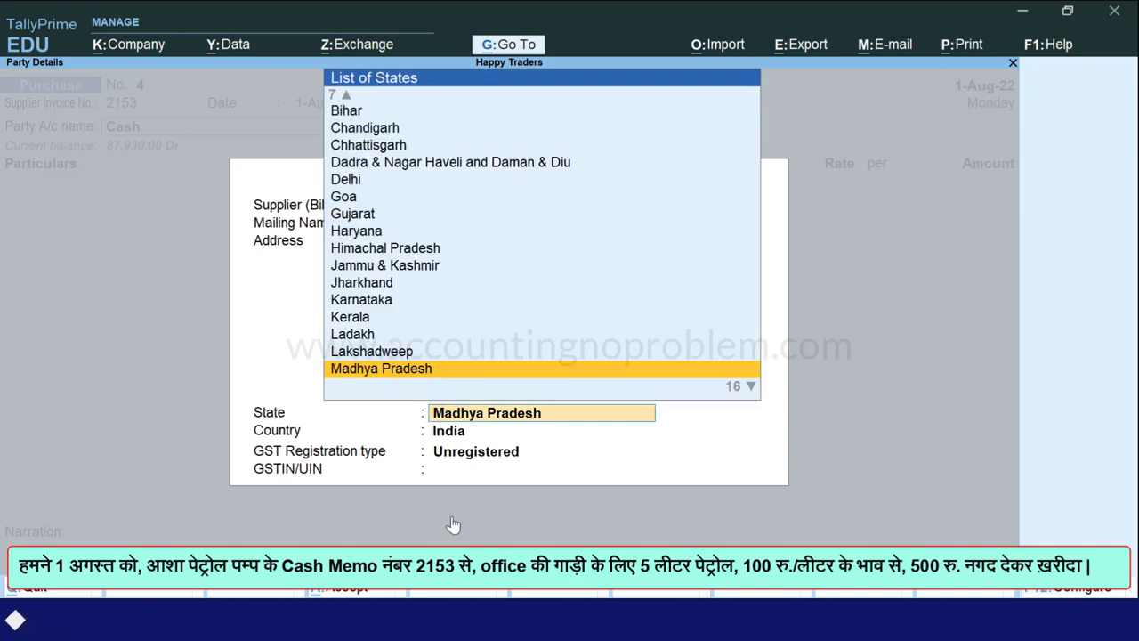
Step: Keep the supplier's state as Madhya Pradesh, set the GST registration type to Unknown, and accept the party details
key(Return)
key(Return)
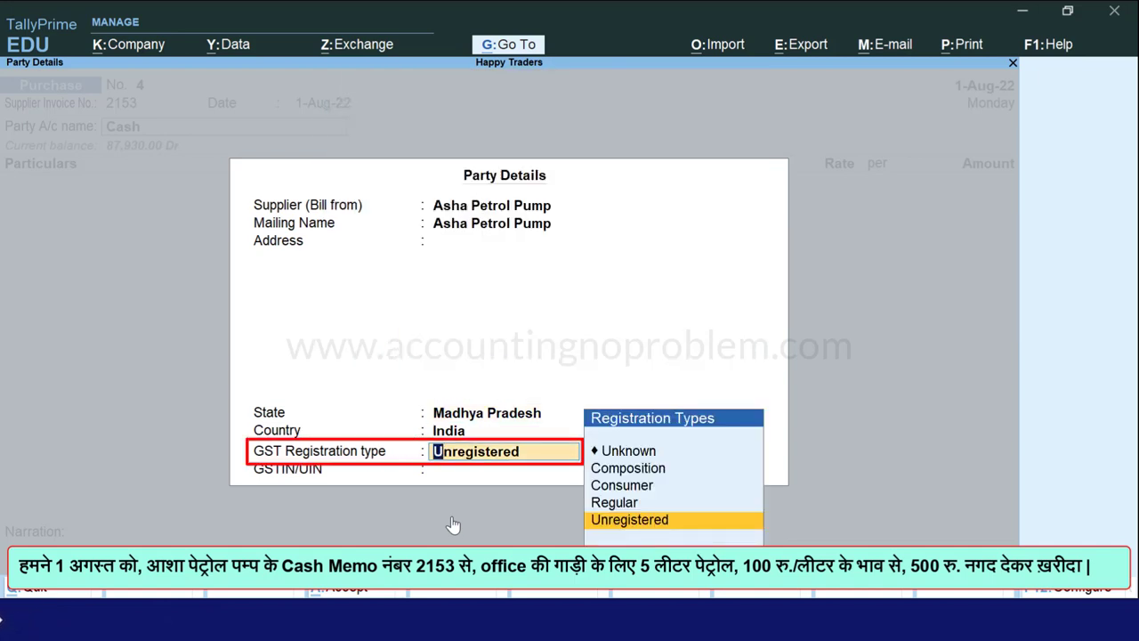
key(Up)
key(Up)
key(Up)
key(Up)
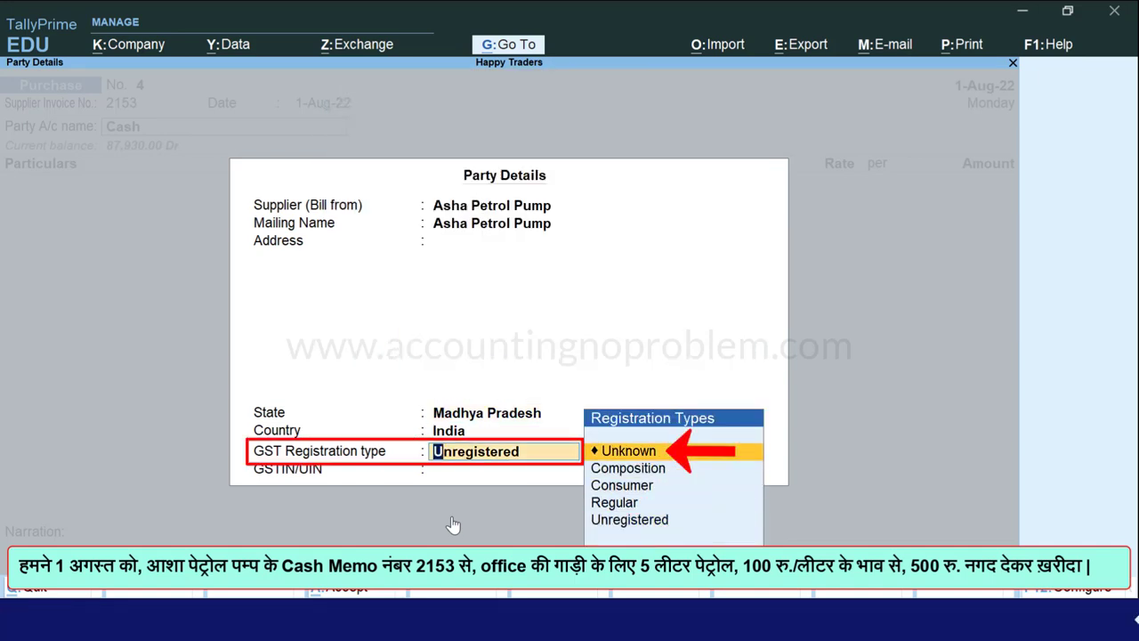
key(Return)
key(Return)
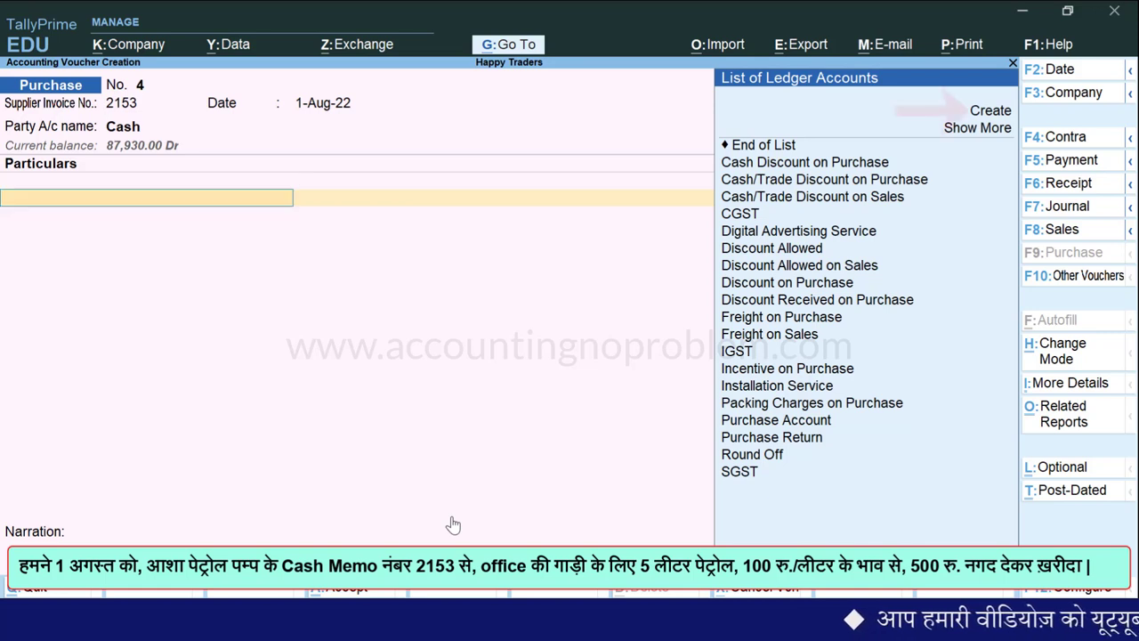
Step: Create a ledger named Petrol Exp. under Indirect Expenses with the type of ledger Not Applicable
key(alt+c)
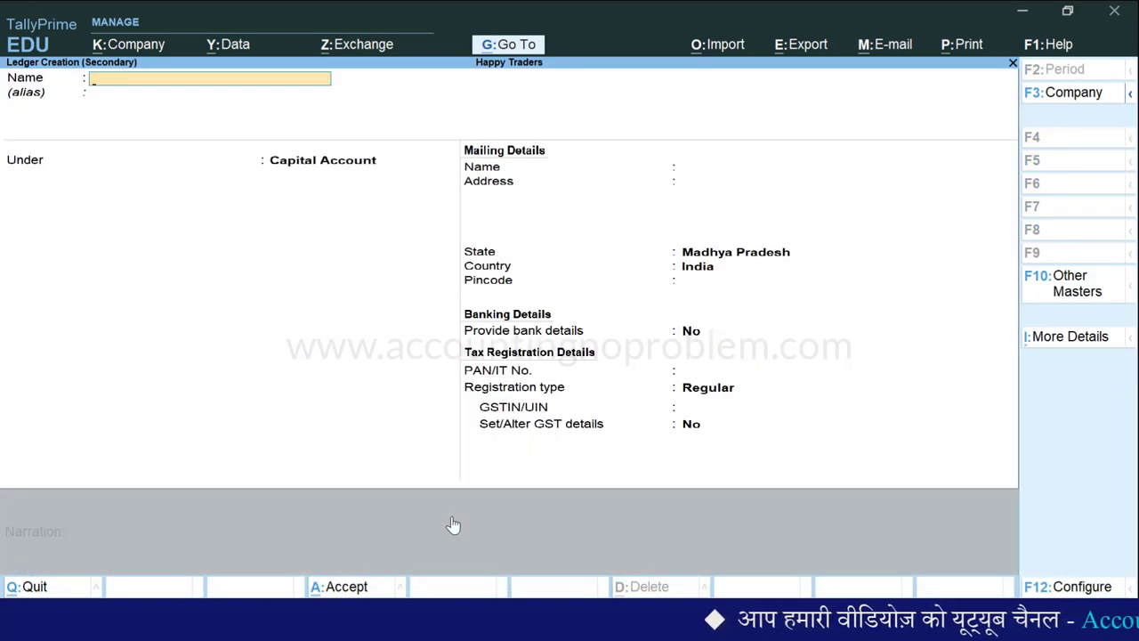
text(Petrol Exp)
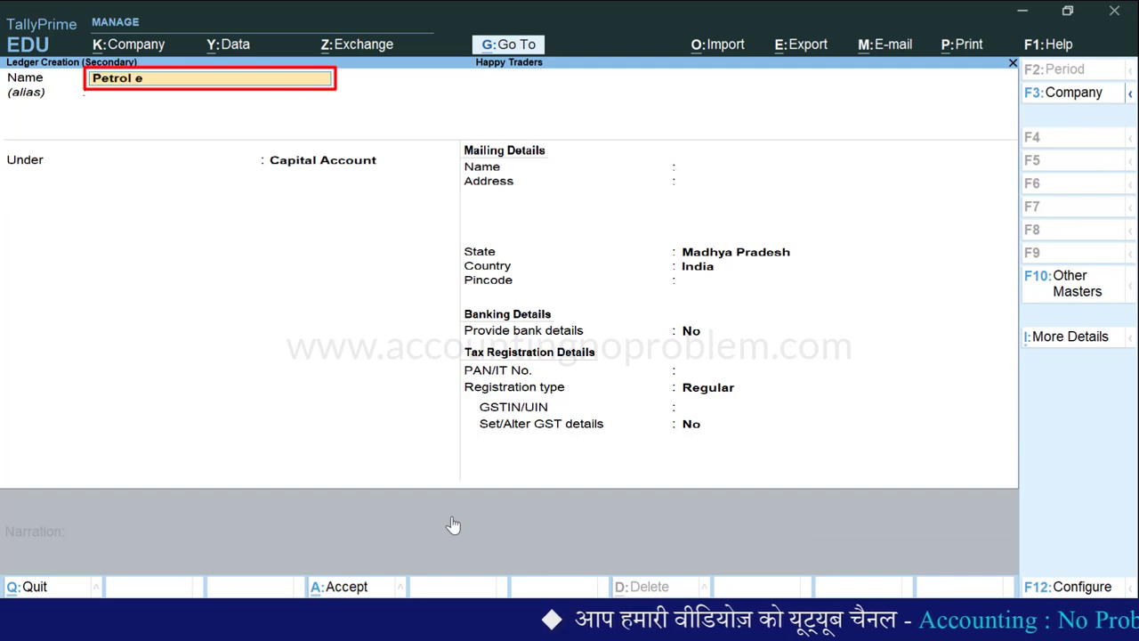
text(.)
key(Return)
key(Return)
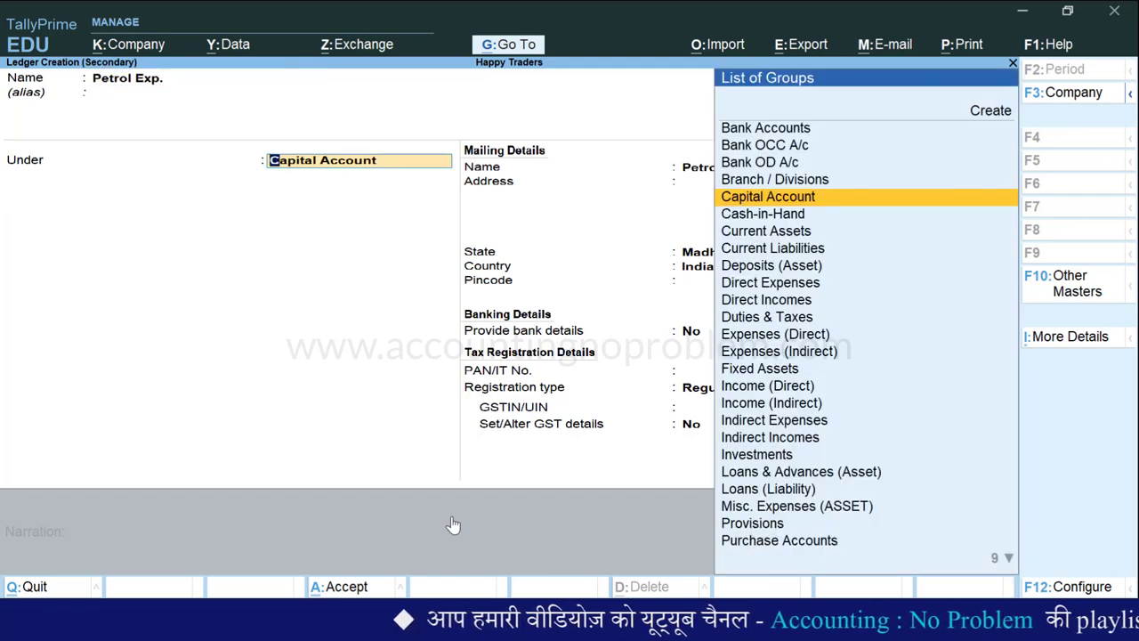
text(I)
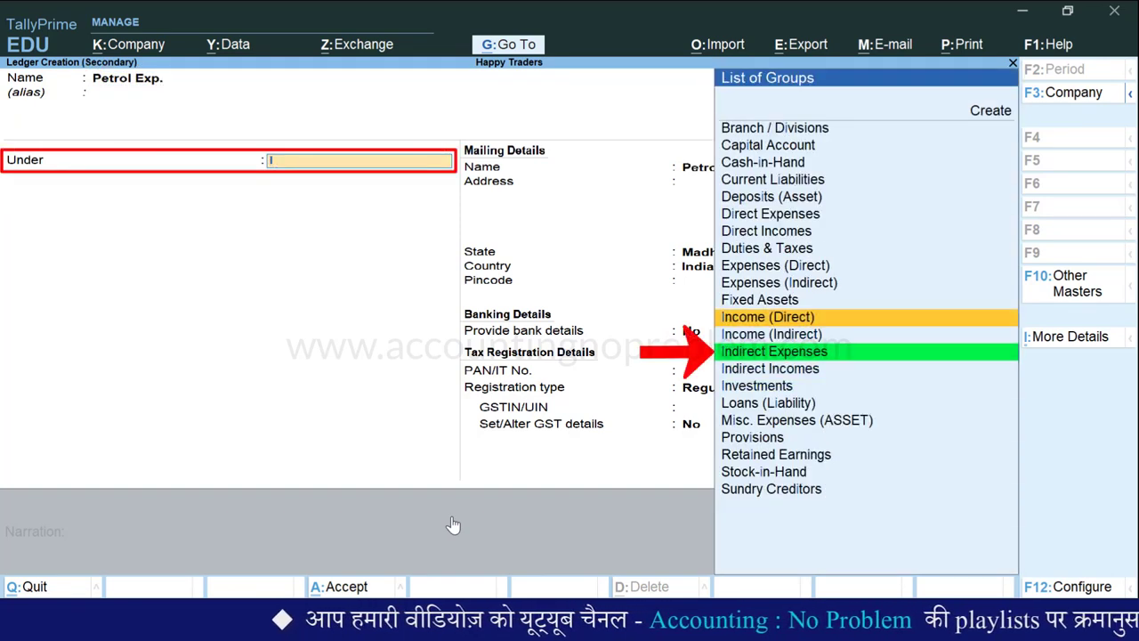
key(Return)
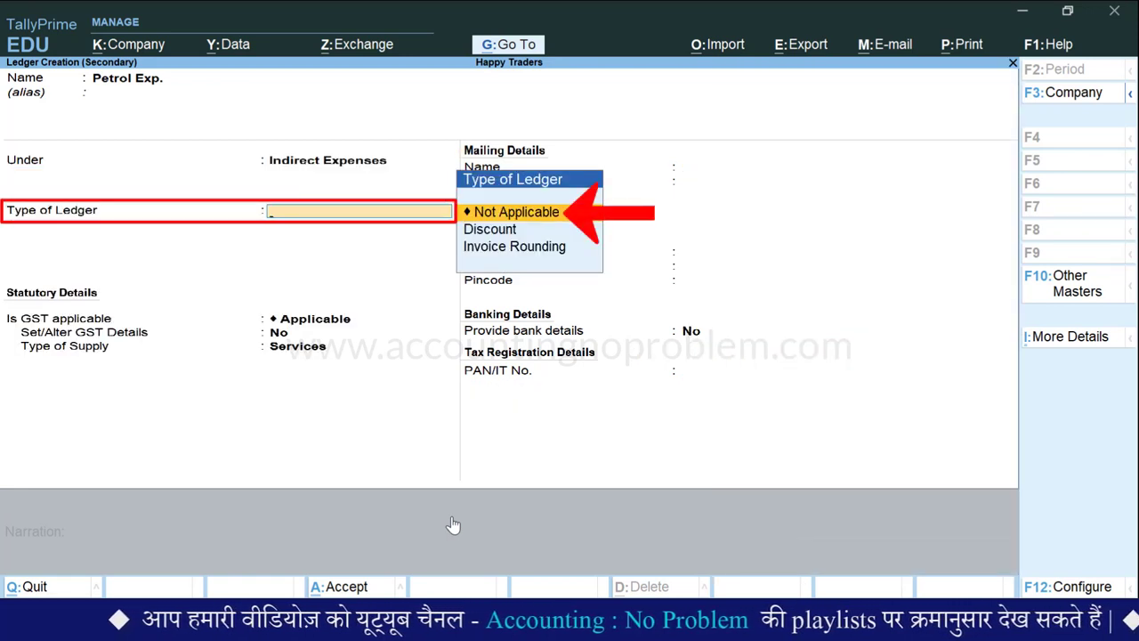
key(Return)
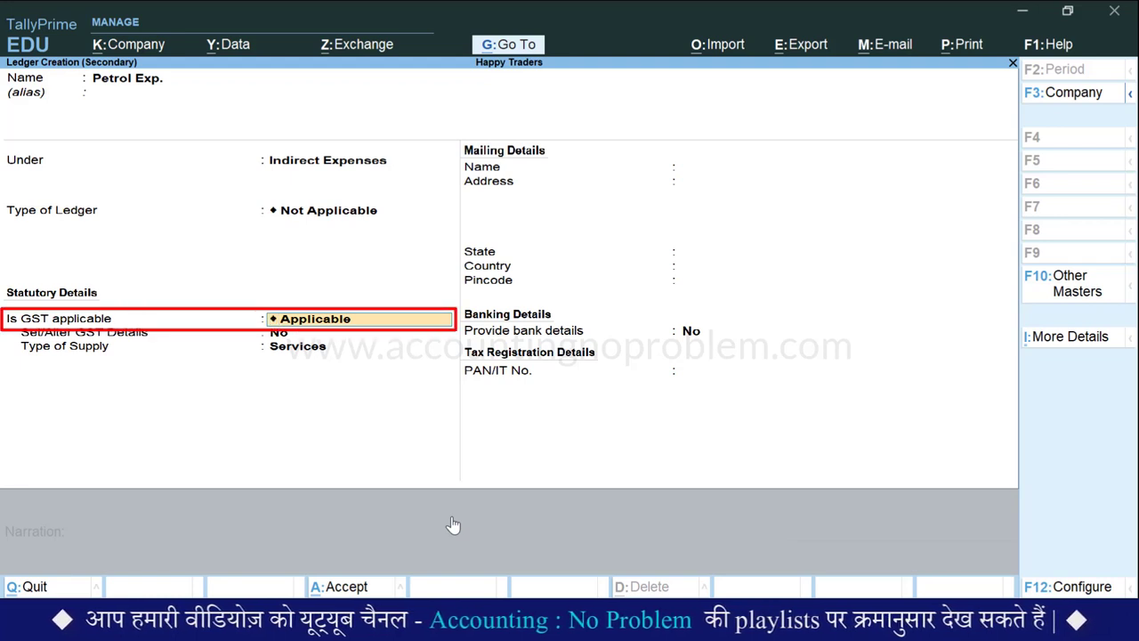
Step: Keep GST applicable and fill in the ledger's GST details: description Petrol (Fuel), HSN/SAC 2713, non-GST goods Yes
key(Return)
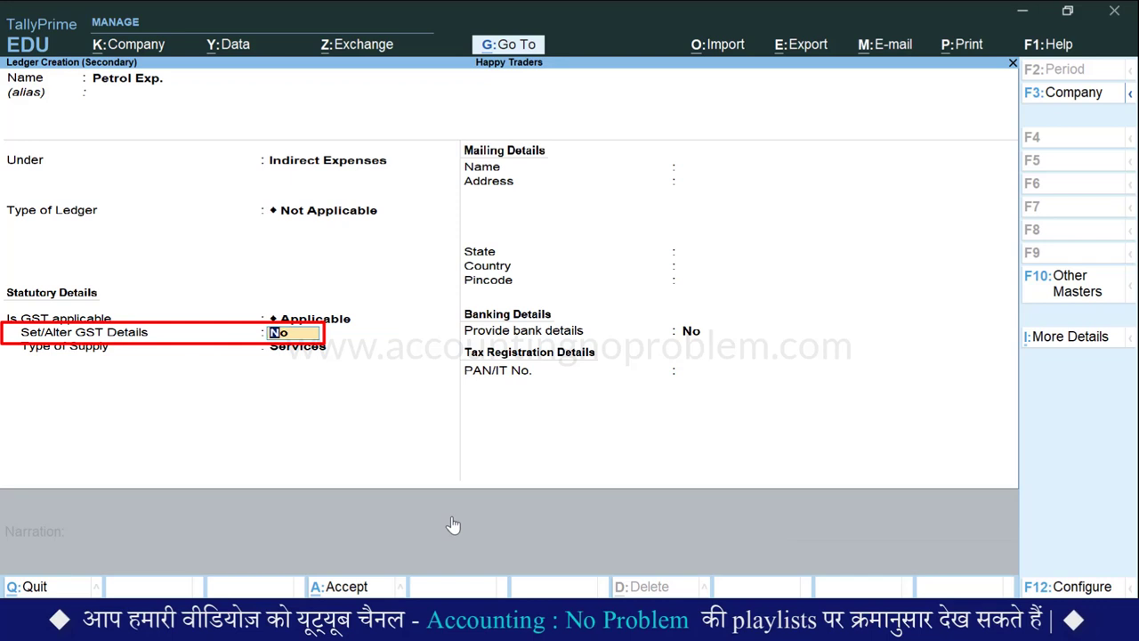
key(Return)
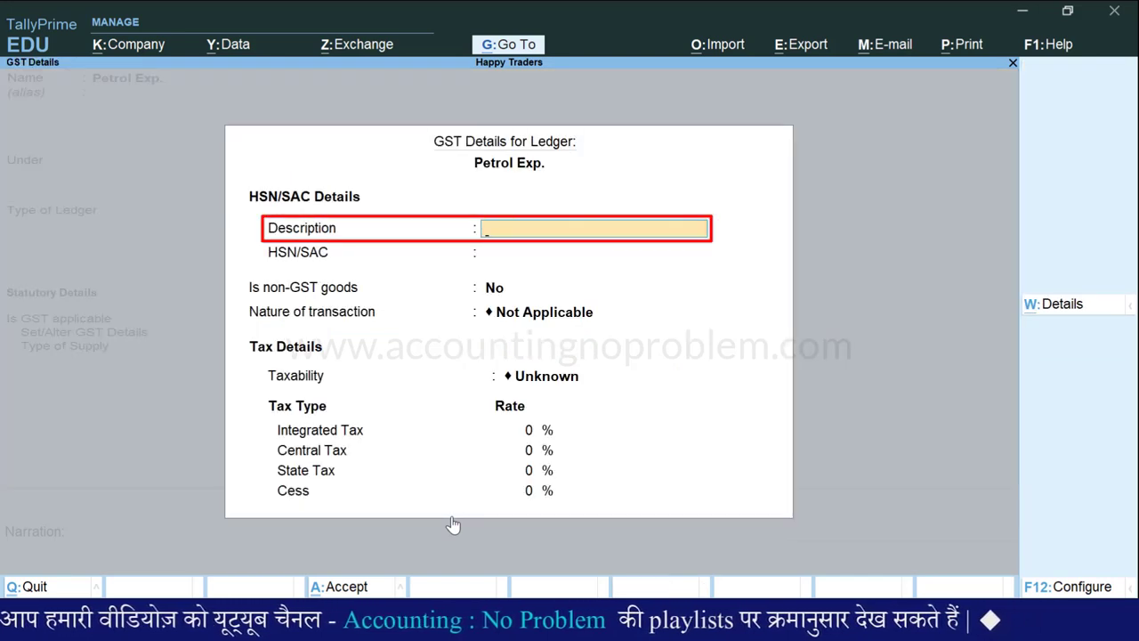
text(Petrol (Fue)
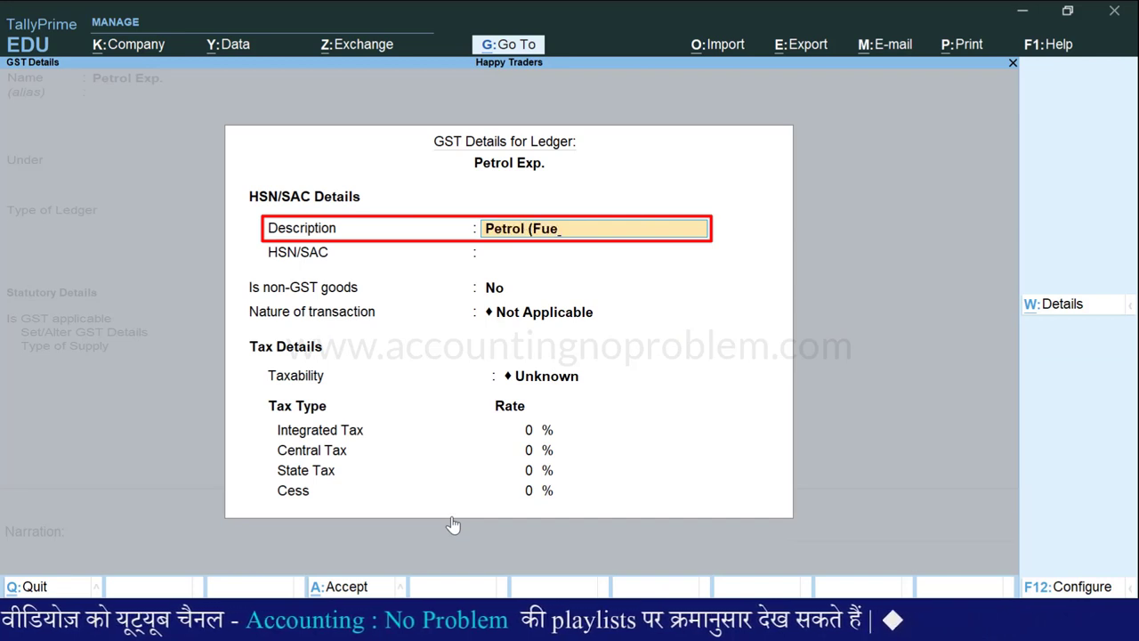
text(l))
key(Return)
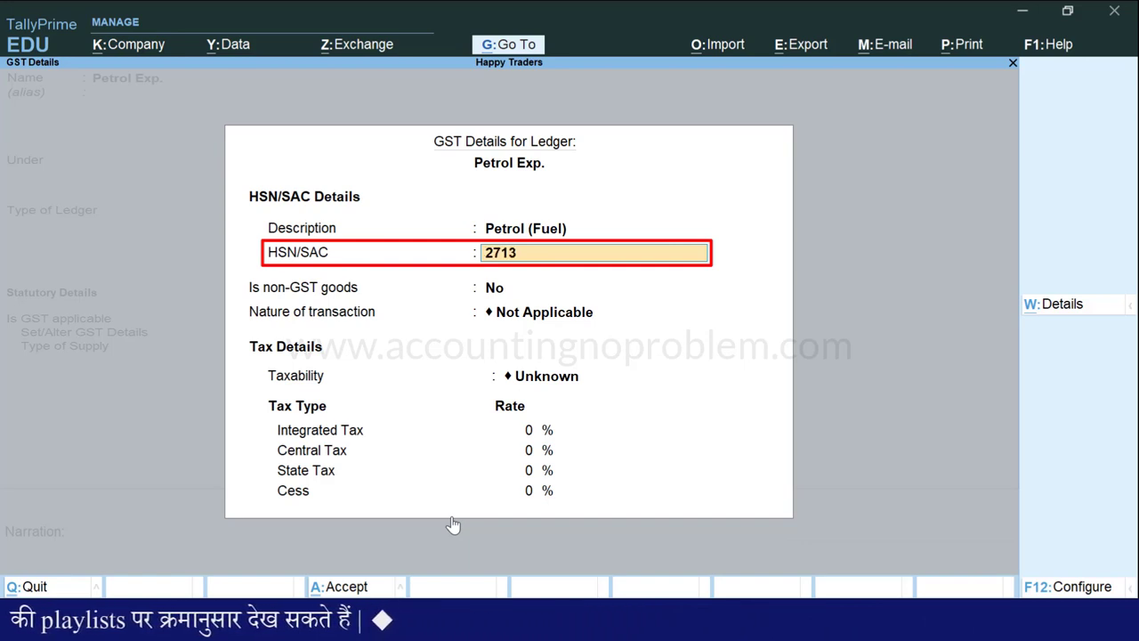
key(Return)
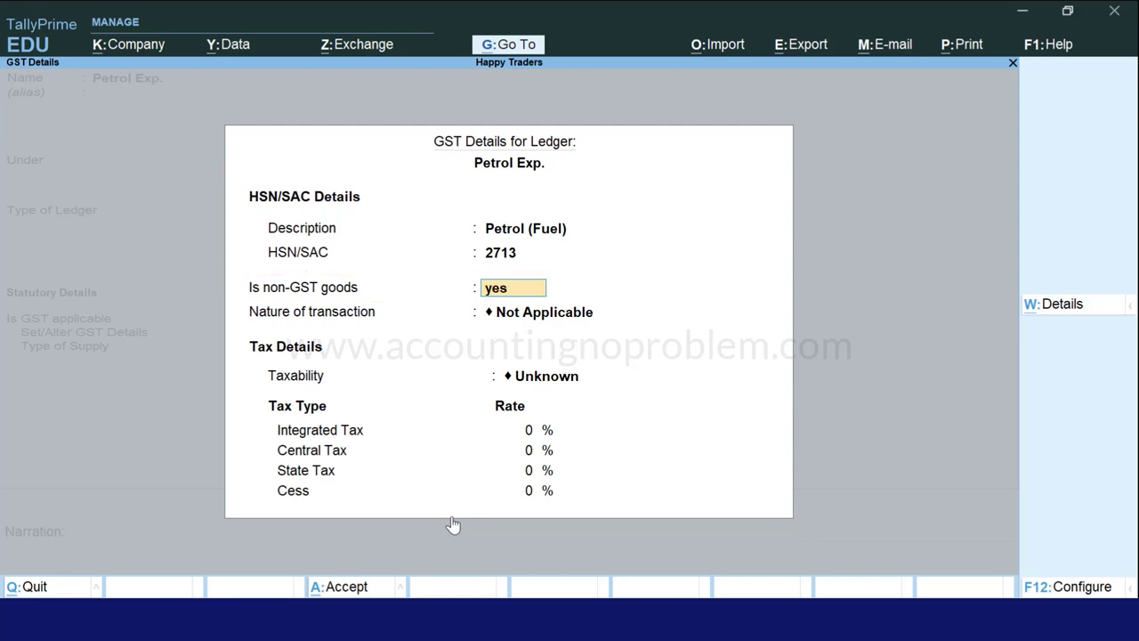
key(Return)
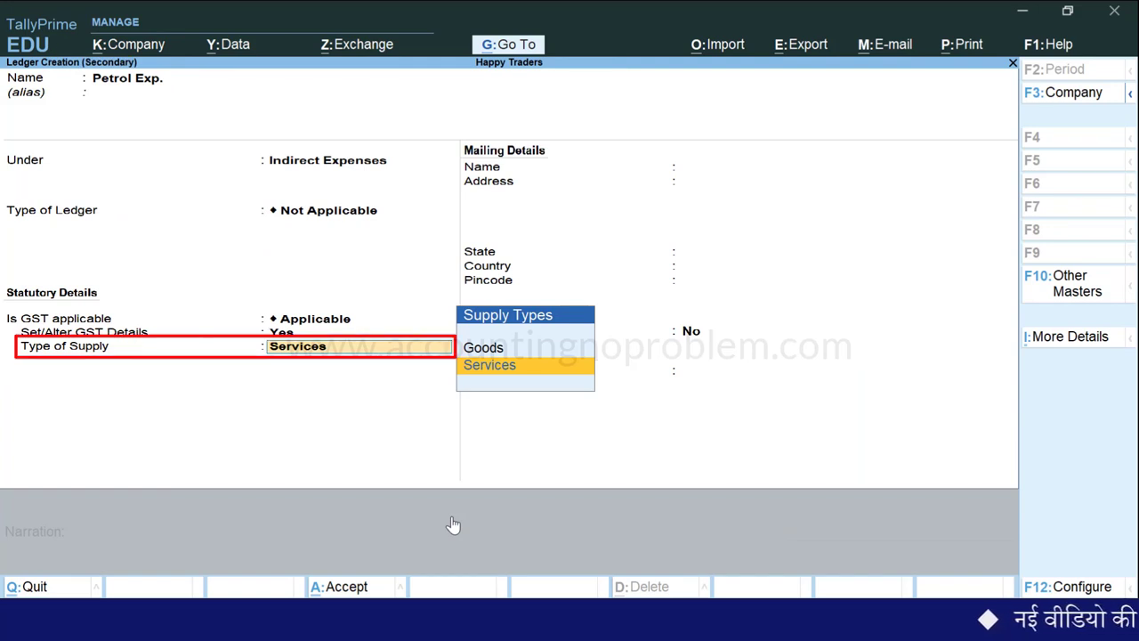
Step: Set the Petrol Exp. ledger's type of supply to Goods, keep bank details at No, and save the ledger
key(Up)
key(Return)
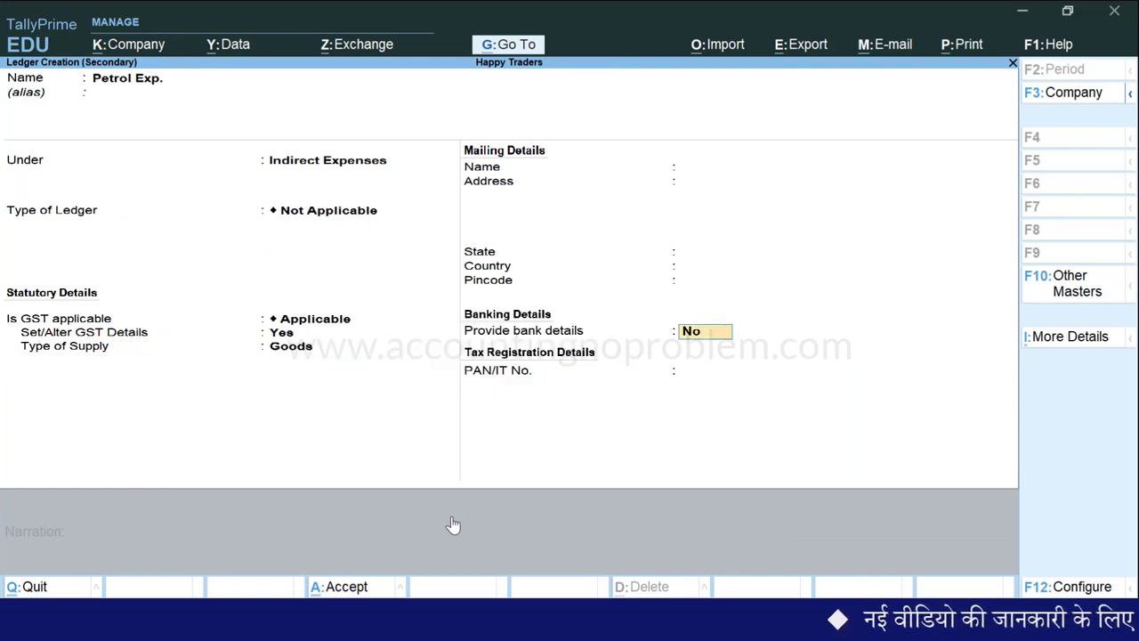
key(Return)
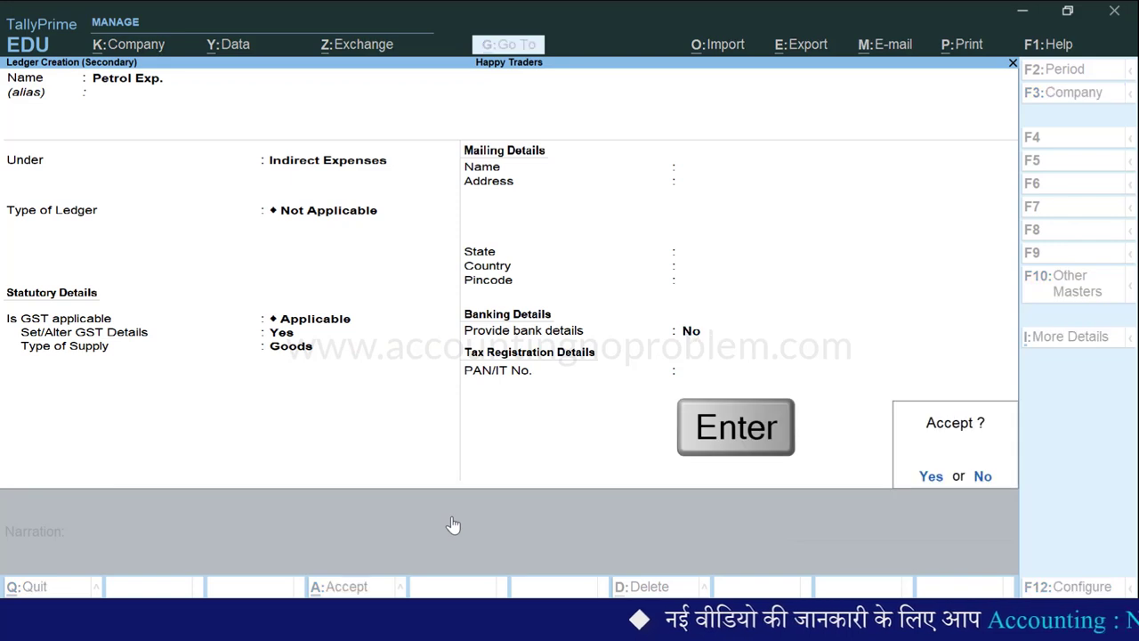
key(Return)
Step: Enter 500 for Petrol Exp., narrate 5 litres Petrol @ 100/Litre from Asha Petrol Pump C.Memo No. 2153 for company vehicle, and save the voucher
text(500)
key(Return)
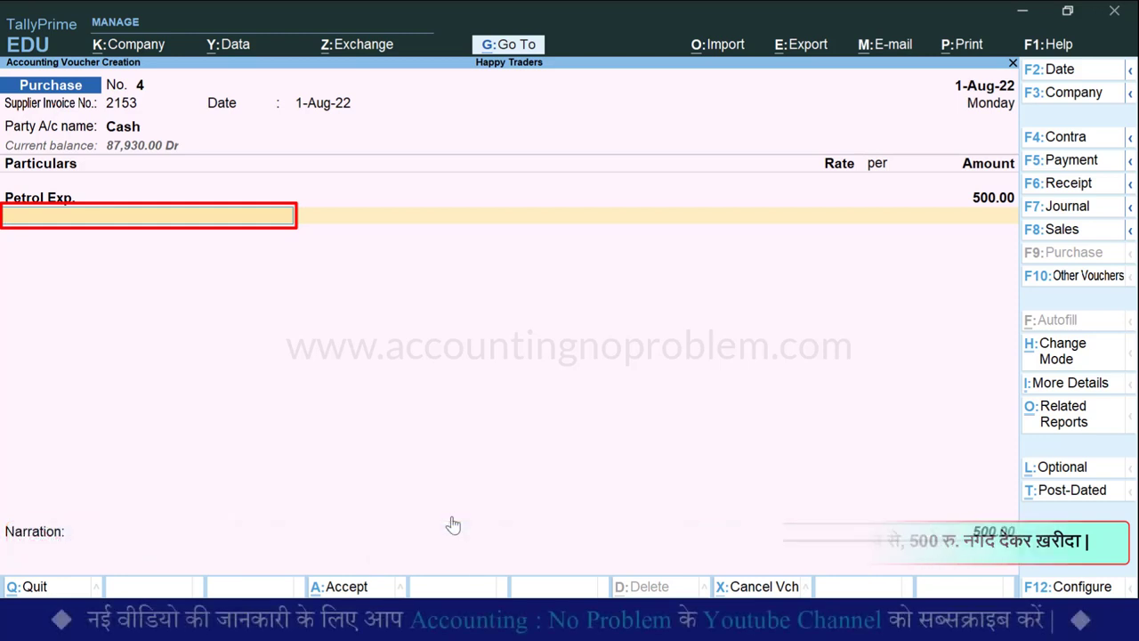
key(Return)
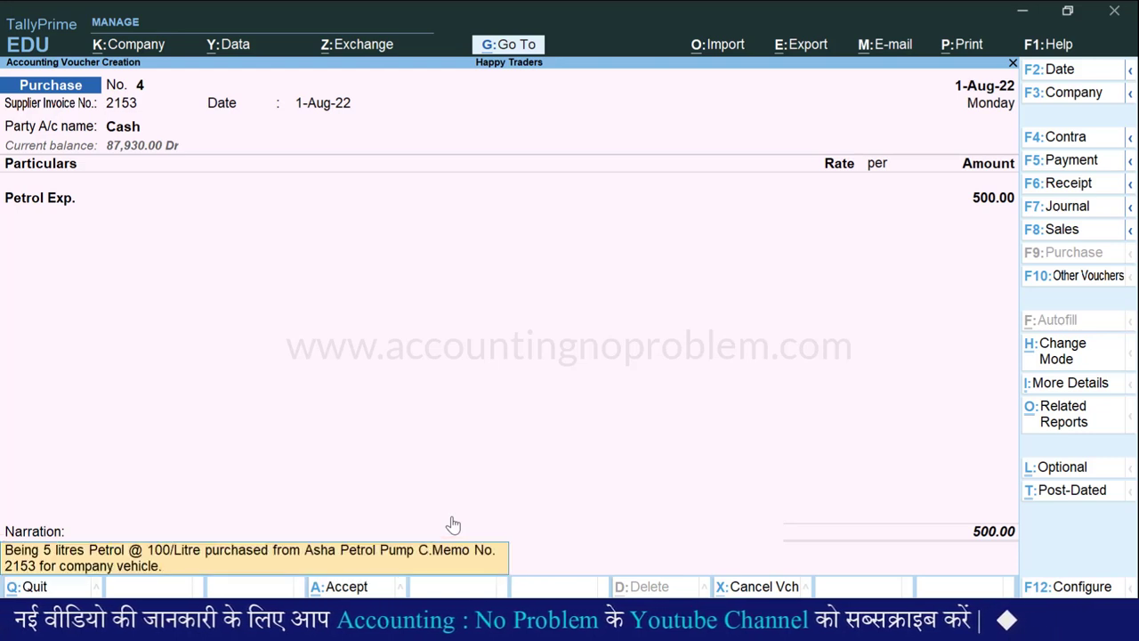
key(Return)
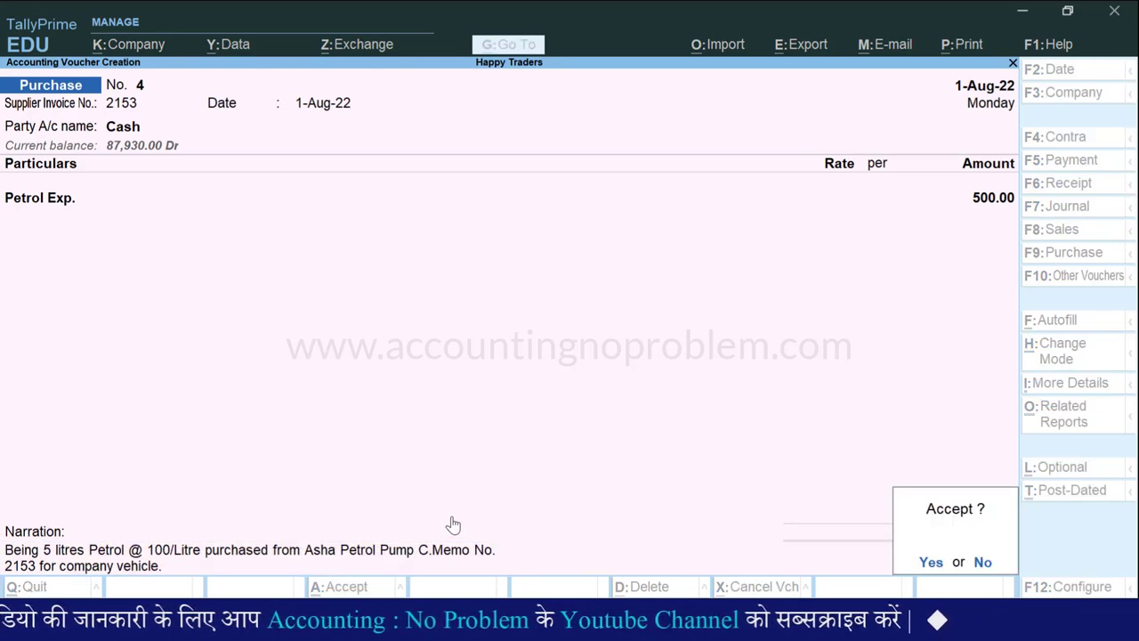
key(Return)
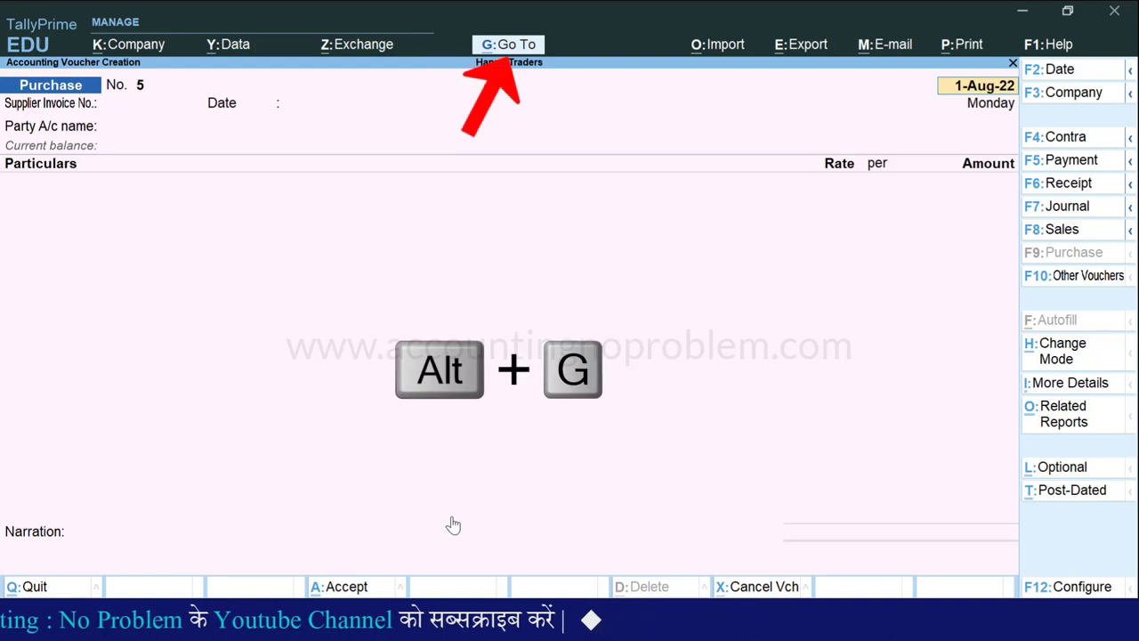
Step: Open the GSTR-2 report for the period 1-8-2022 to 31-8-2022
key(alt+g)
text(Gstr2)
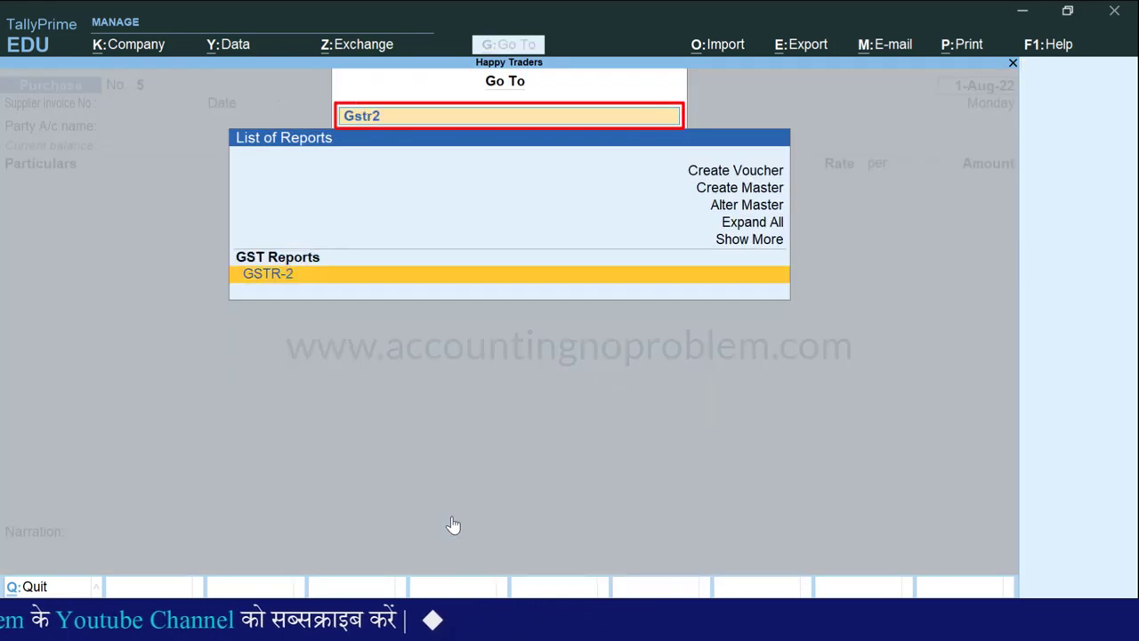
key(Return)
key(F2)
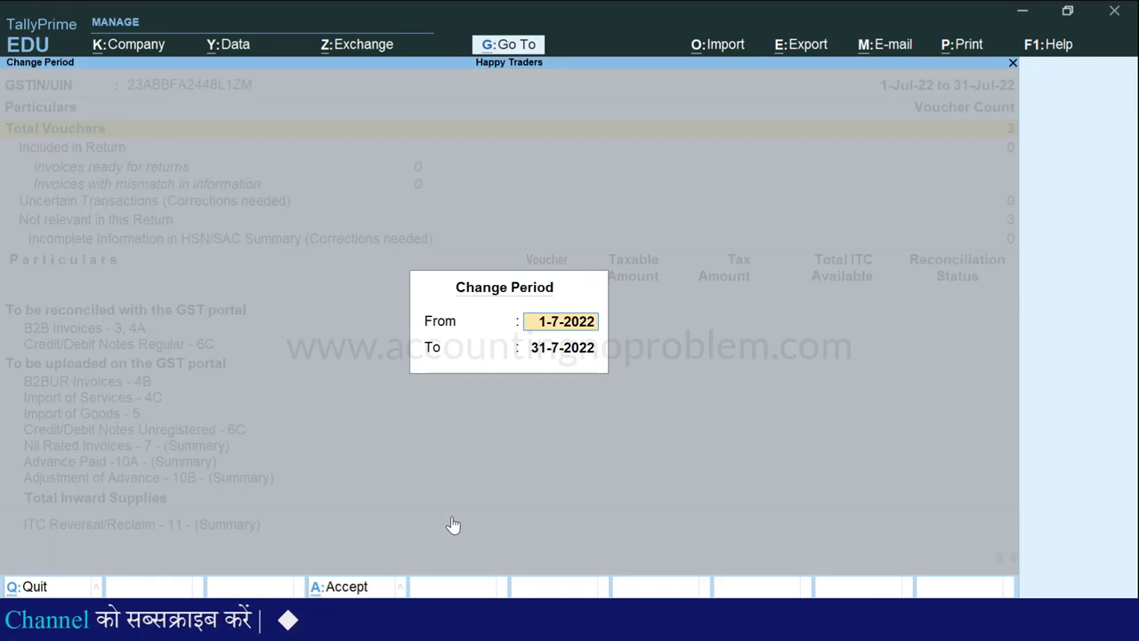
text(1.8)
key(Return)
text(31.8)
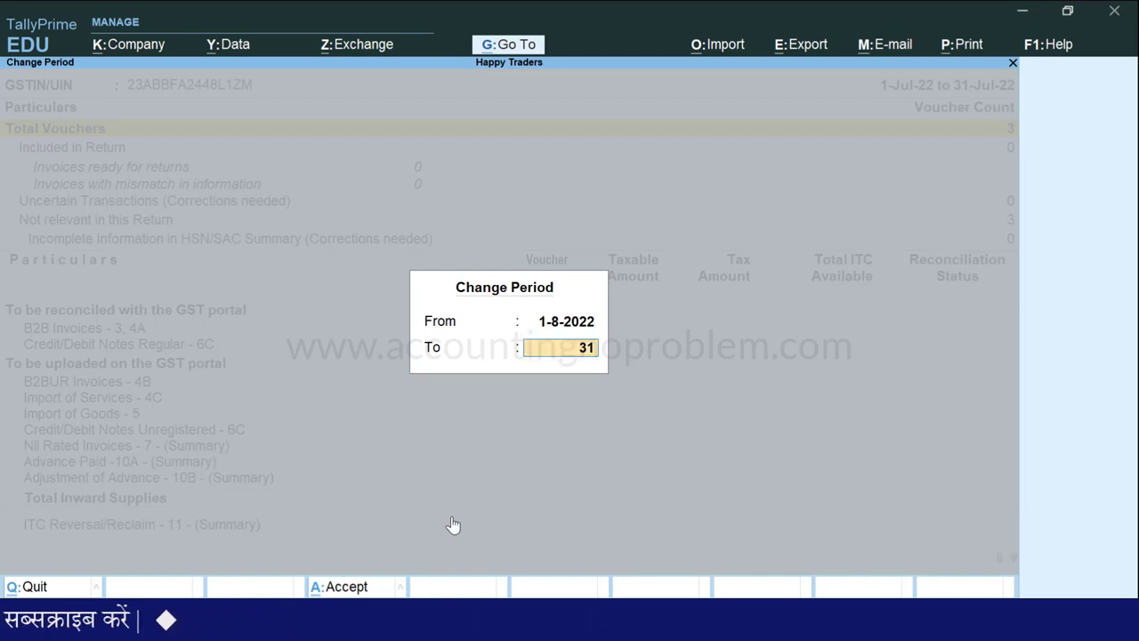
key(Return)
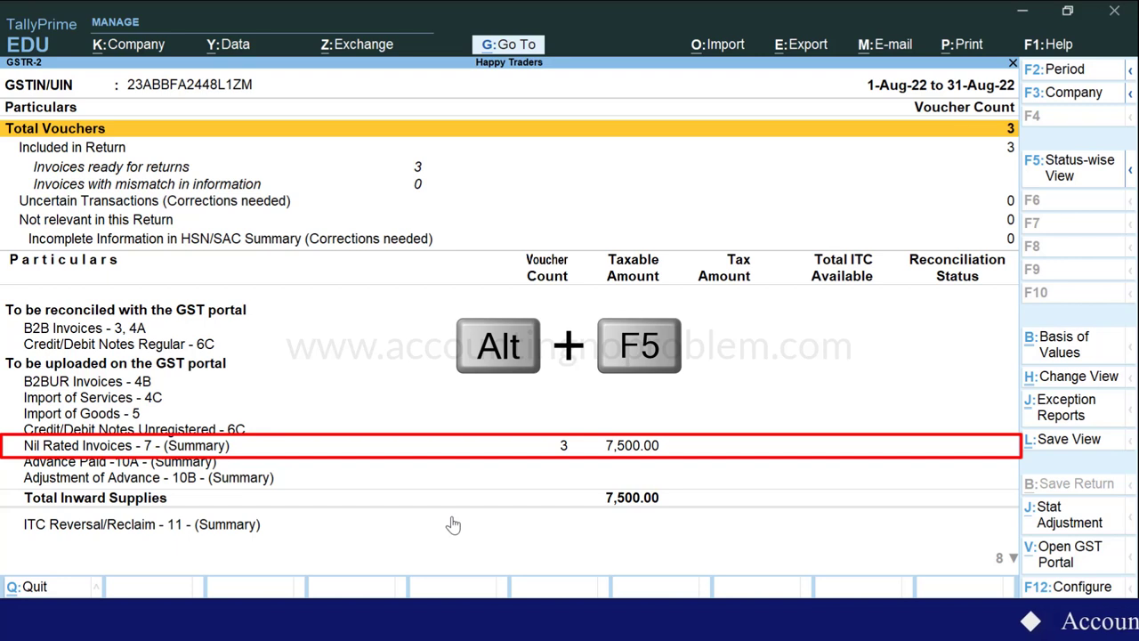
Step: Expand the GSTR-2 summary, view the voucher register for Non GST supplies under Nil Rated Invoices, and return to purchase voucher entry
key(alt+F5)
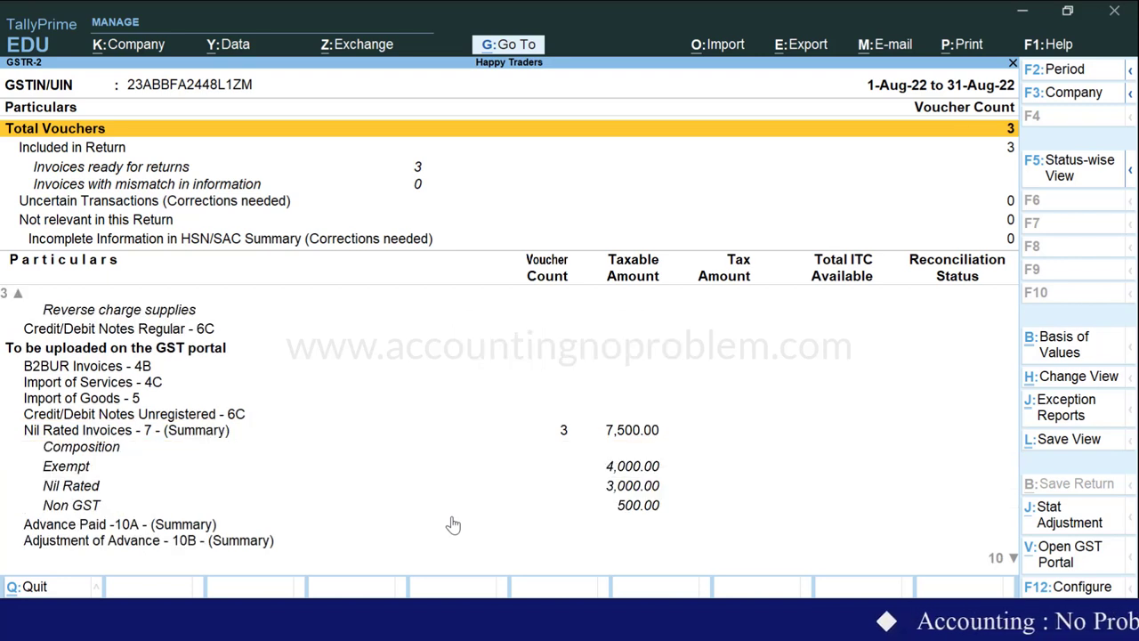
key(Down)
key(Down)
key(Down)
key(Down)
key(Down)
key(Down)
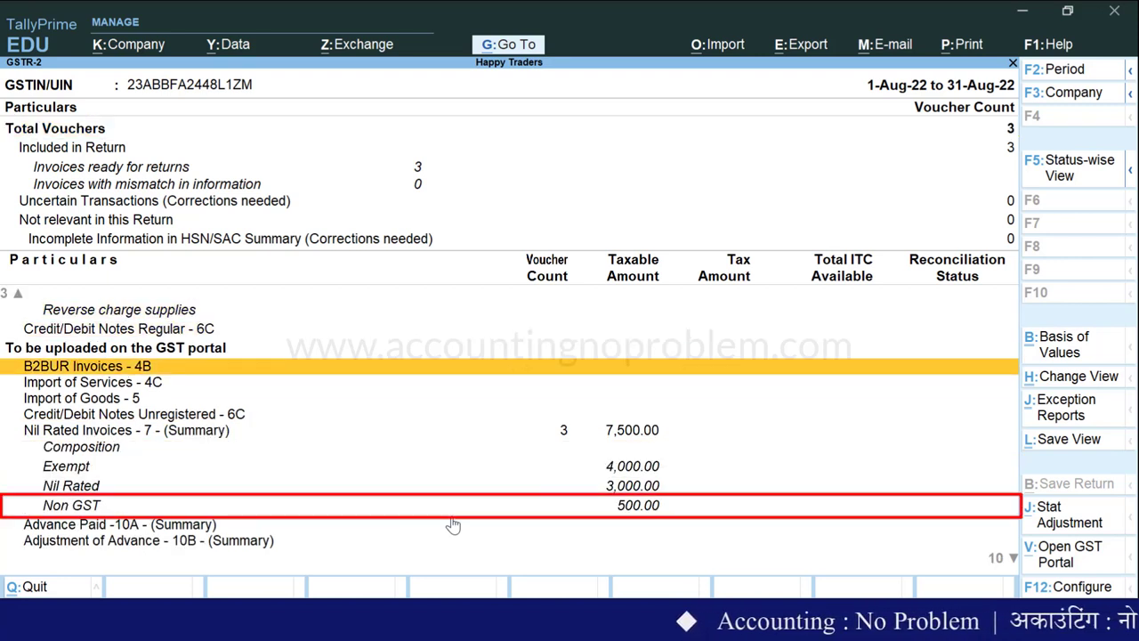
key(Down)
key(Down)
key(Down)
key(Down)
key(Down)
key(Return)
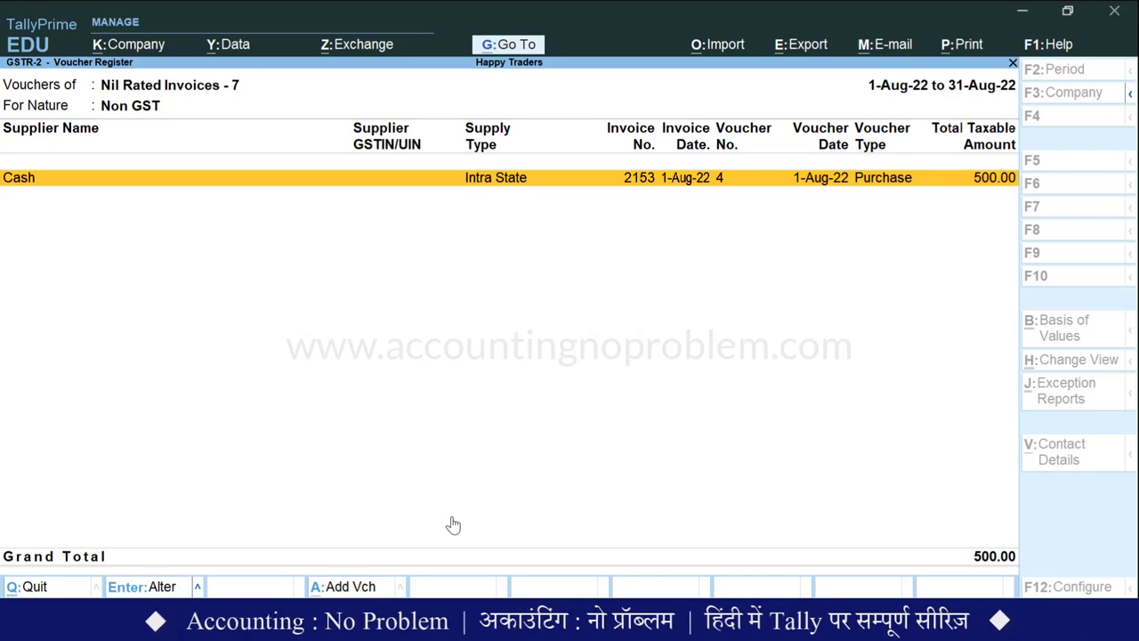
key(Escape)
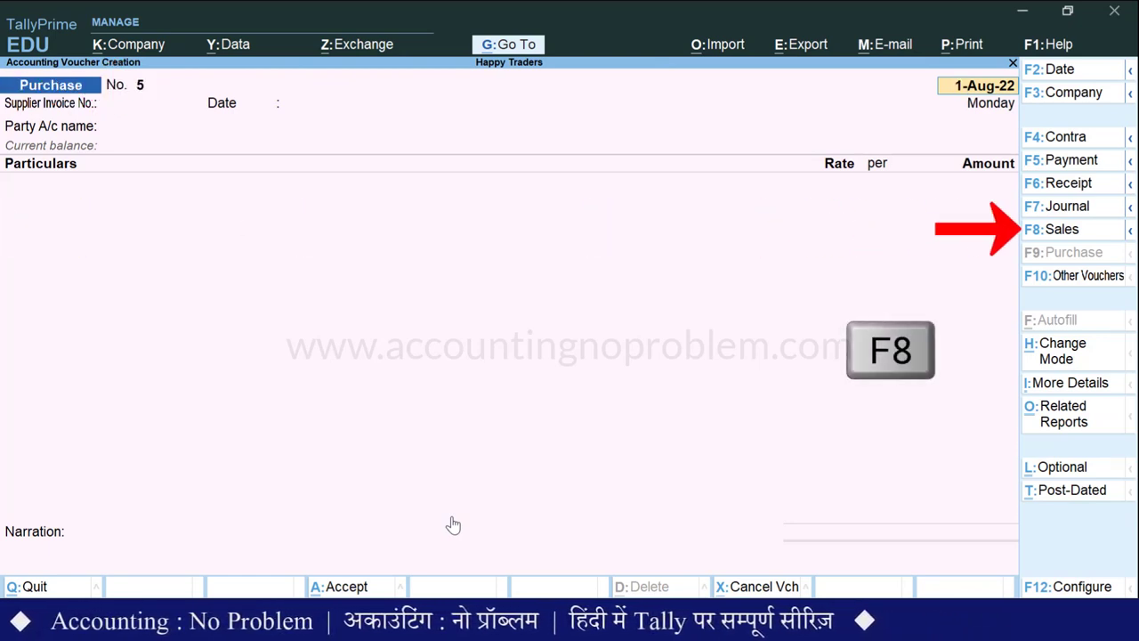
Step: Start a sales voucher in Item Invoice mode and date it 2-Aug-22
key(F8)
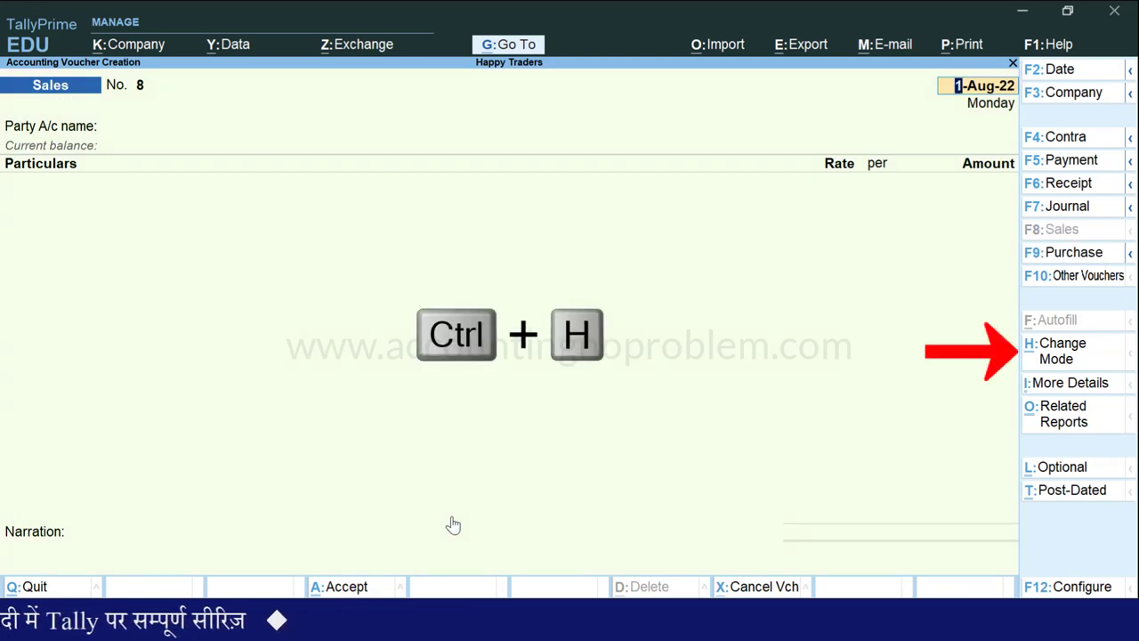
key(ctrl+h)
key(Return)
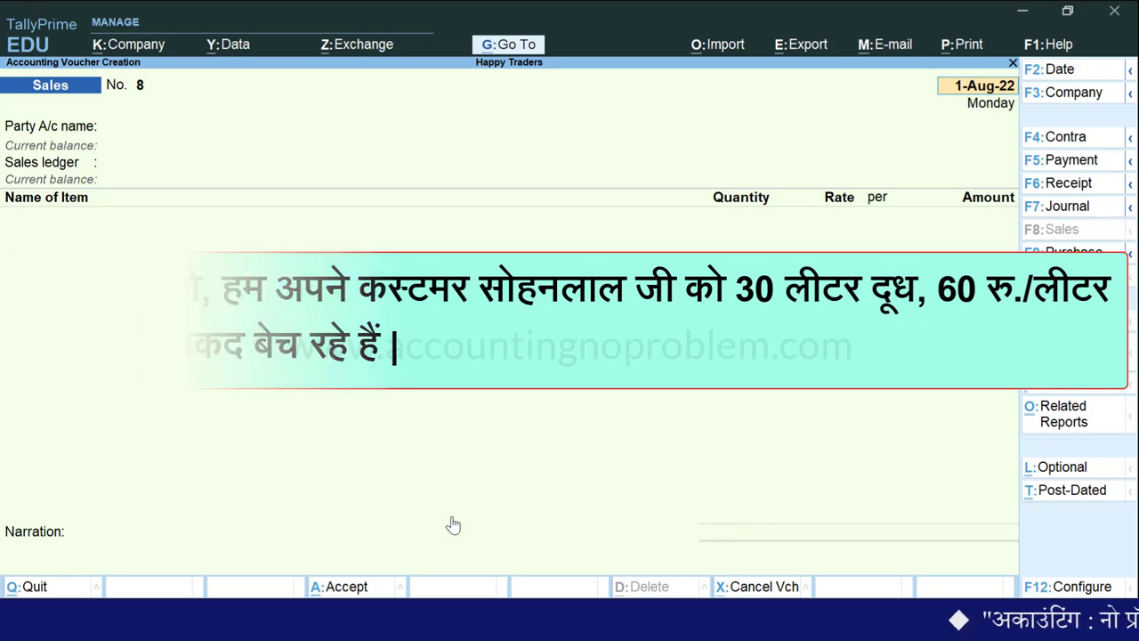
text(2.8)
key(Return)
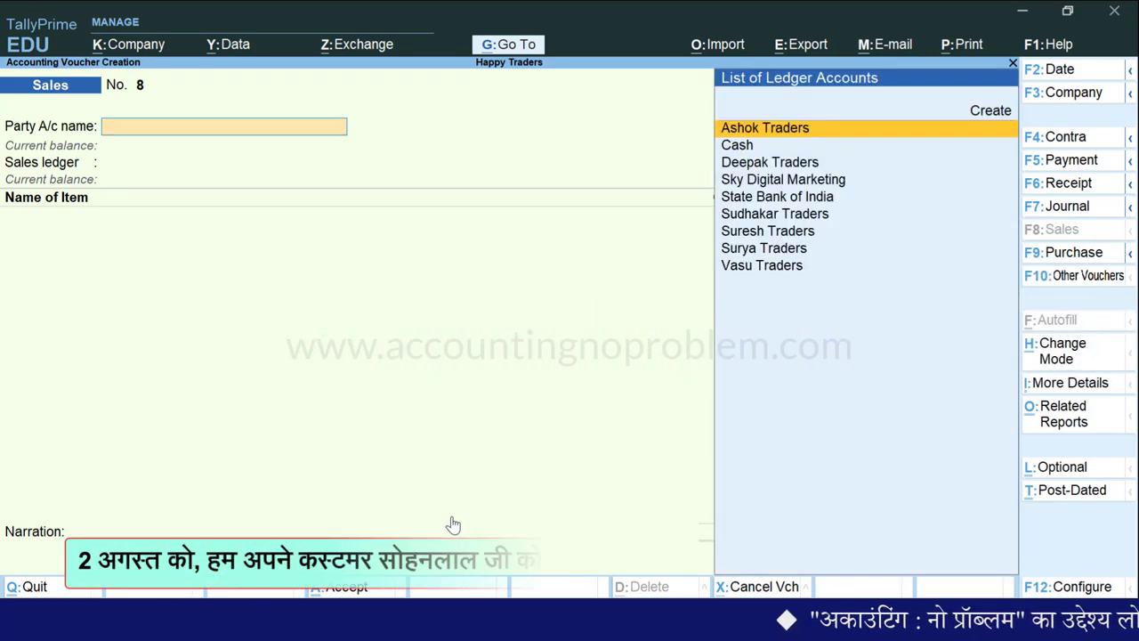
Step: Select Cash as the party account and leave the dispatch and order details blank
key(Down)
key(Return)
key(Return)
key(Return)
key(Return)
key(Return)
key(Return)
key(Return)
key(Return)
key(Return)
key(Return)
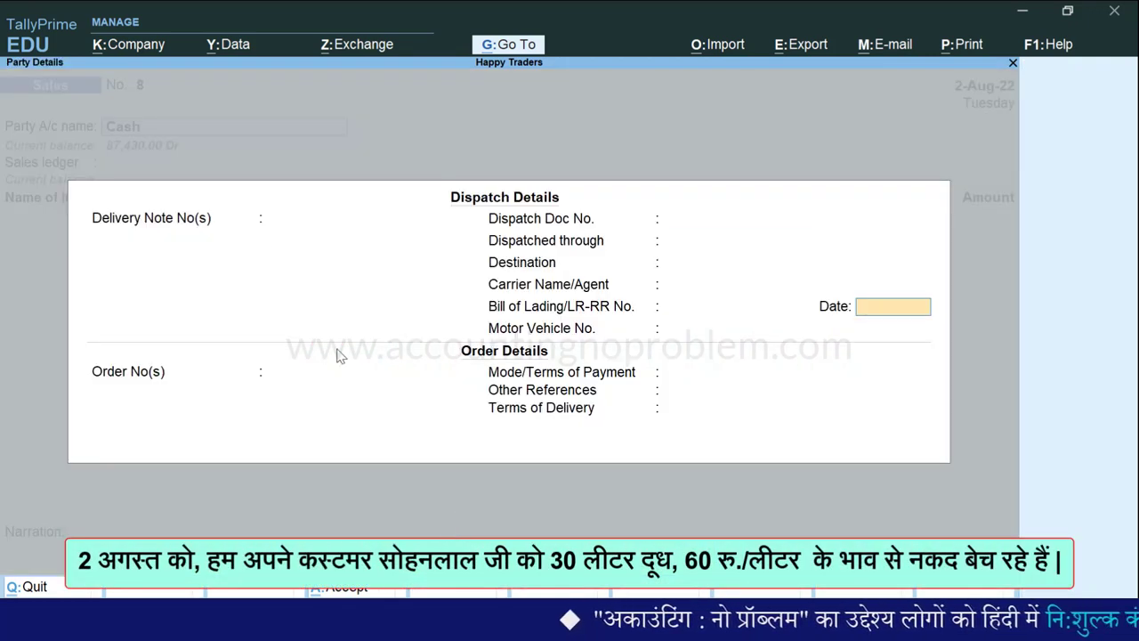
Step: Enter the customer's name as buyer, keep Madhya Pradesh as the state, and set the GST registration type to Consumer
text(Cash)
key(Return)
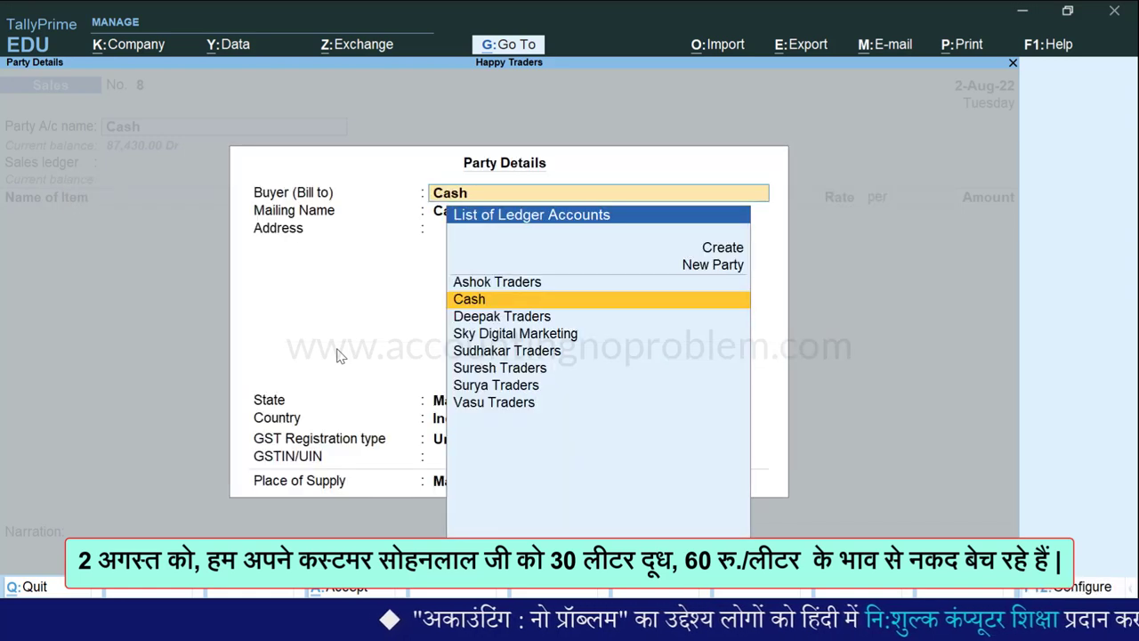
text(Sohanlal Ji)
key(Return)
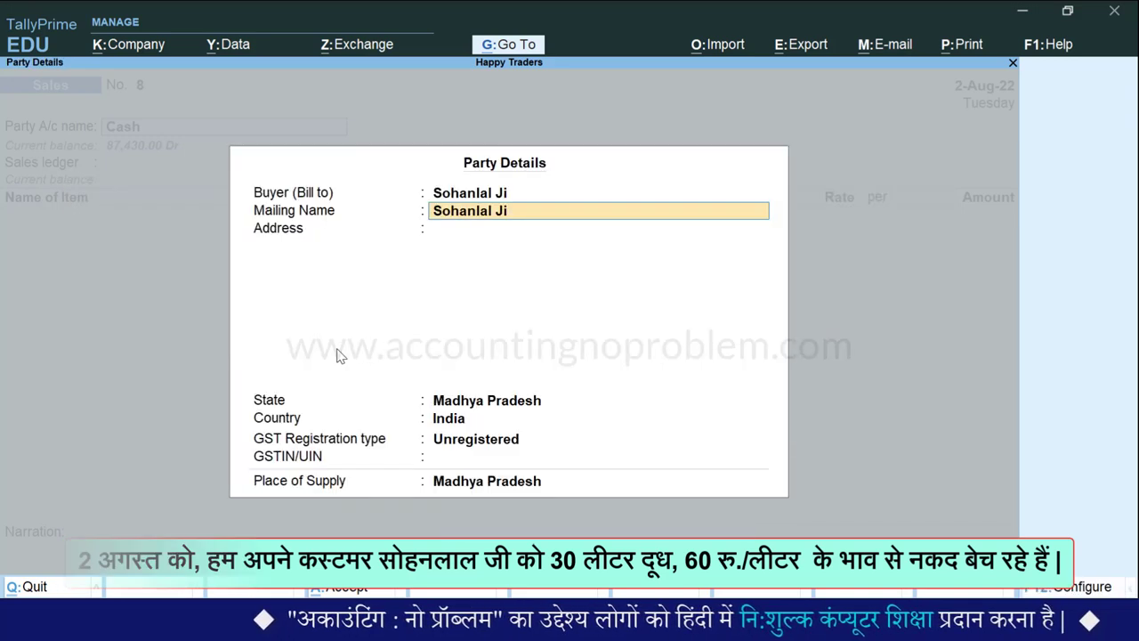
key(Return)
key(Return)
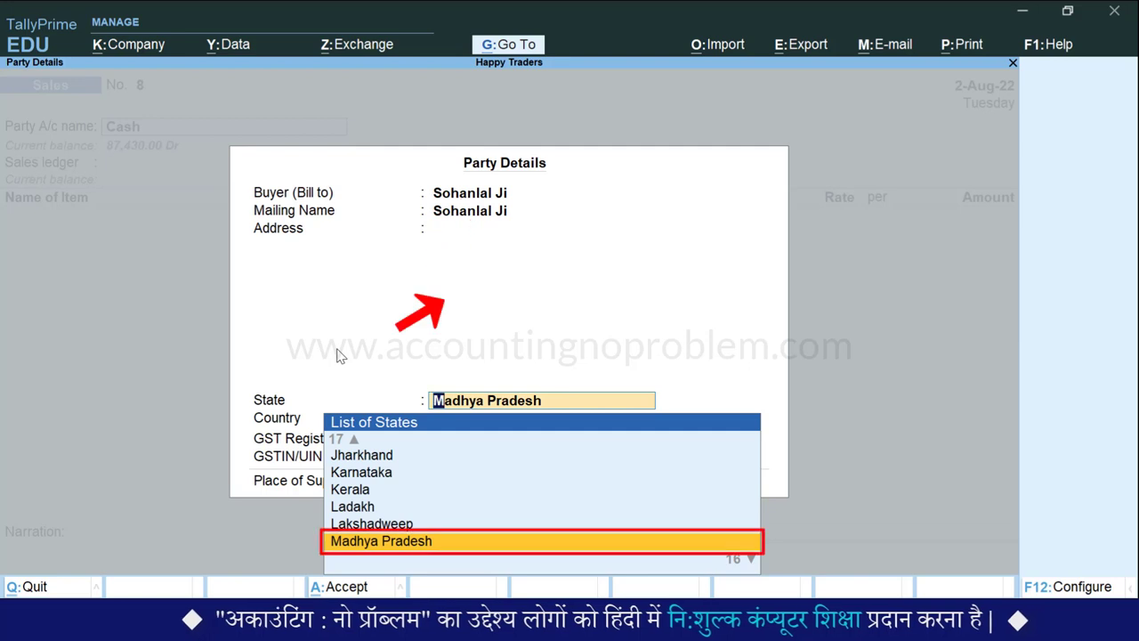
key(Return)
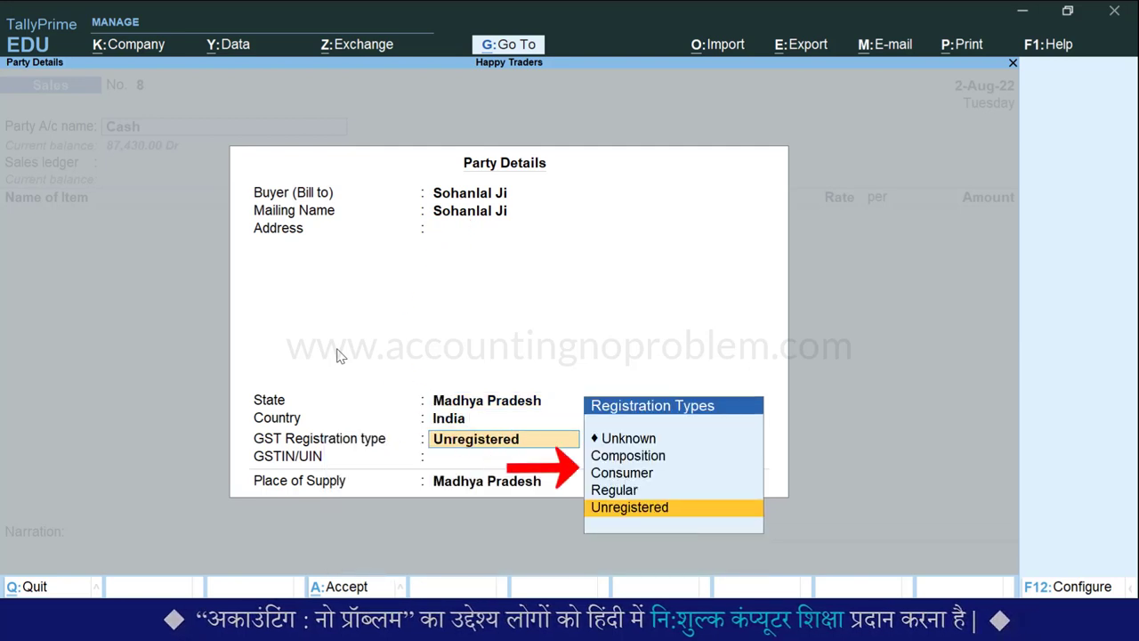
key(Up)
key(Up)
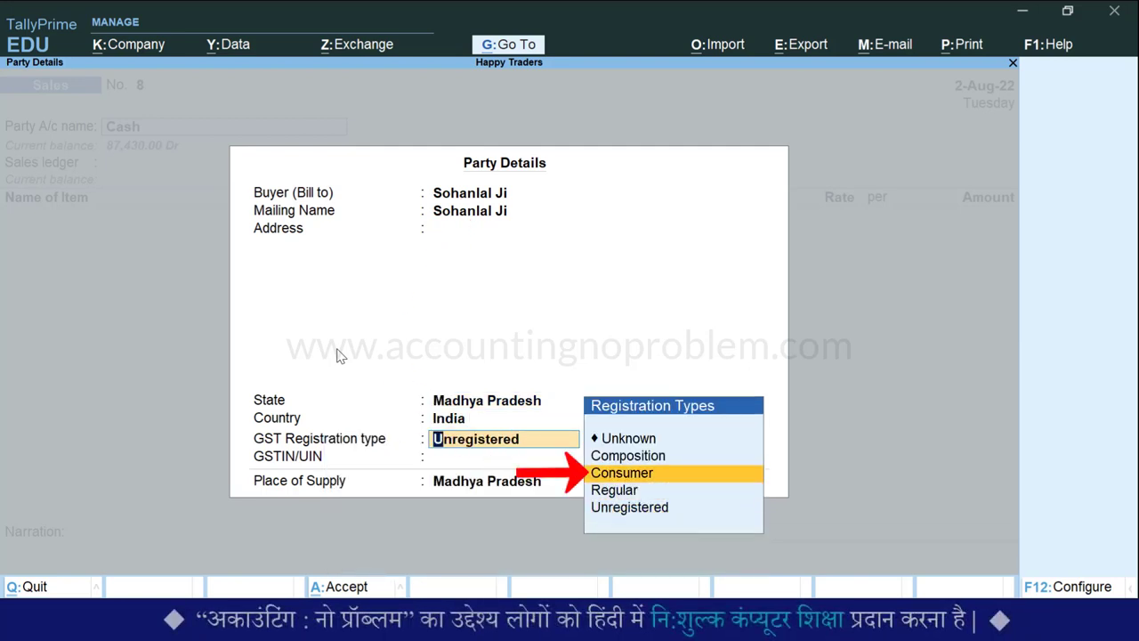
key(Return)
key(Return)
Step: Select Sales Account as the sales ledger for the voucher
key(Down)
key(Down)
key(Down)
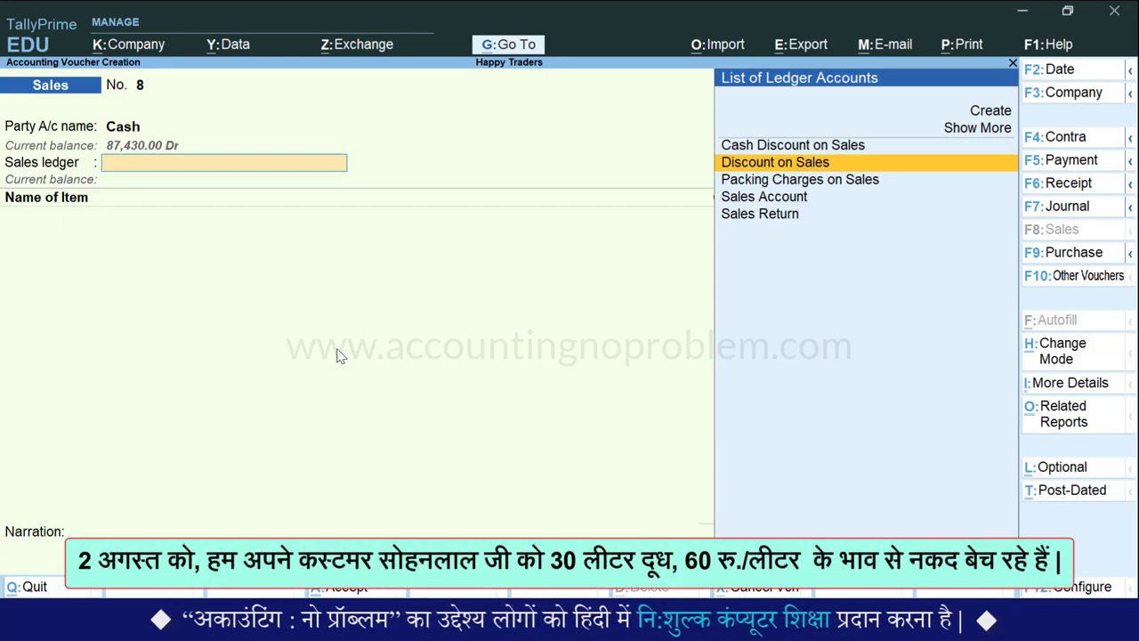
key(Return)
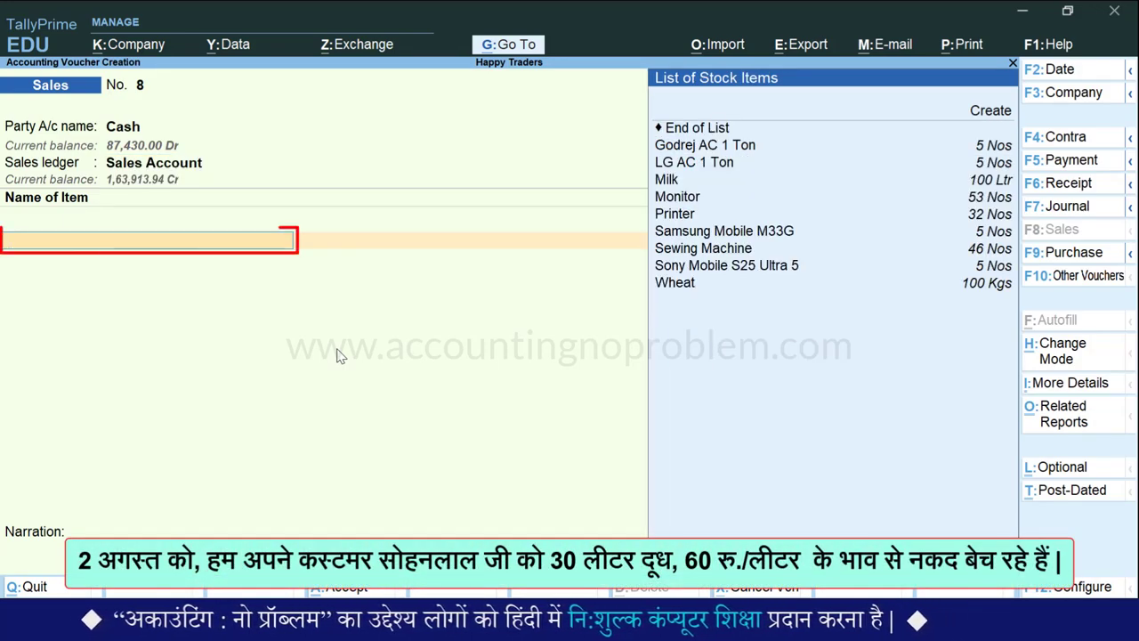
Step: Add the item Milk with a quantity of 30 Ltr at a rate of 60 per litre, and end the item list
text(m)
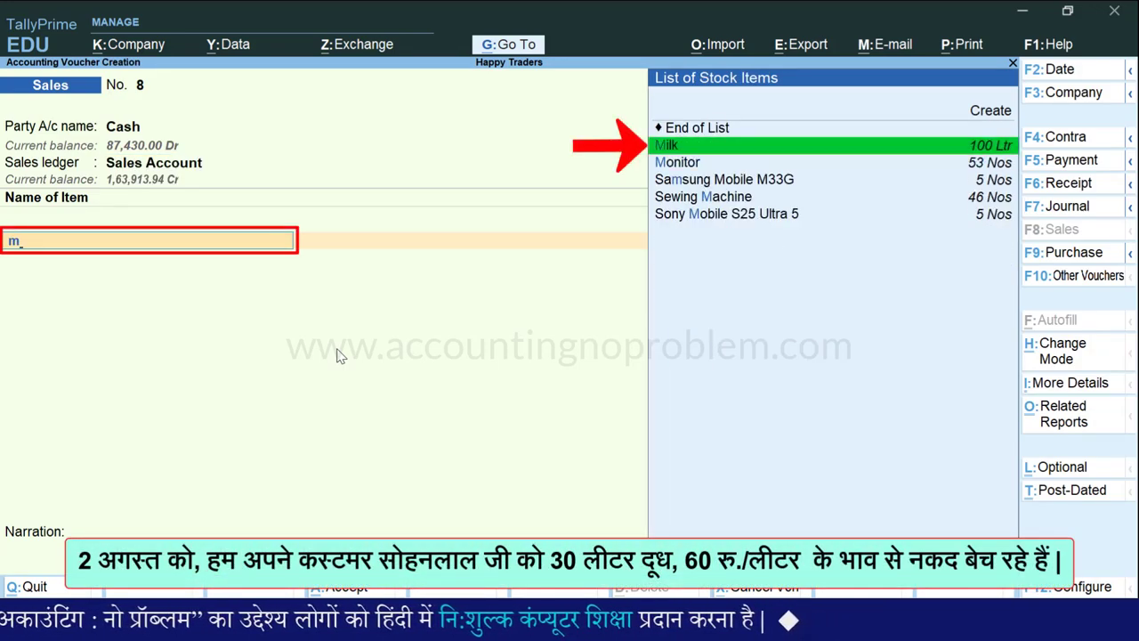
key(Return)
text(30)
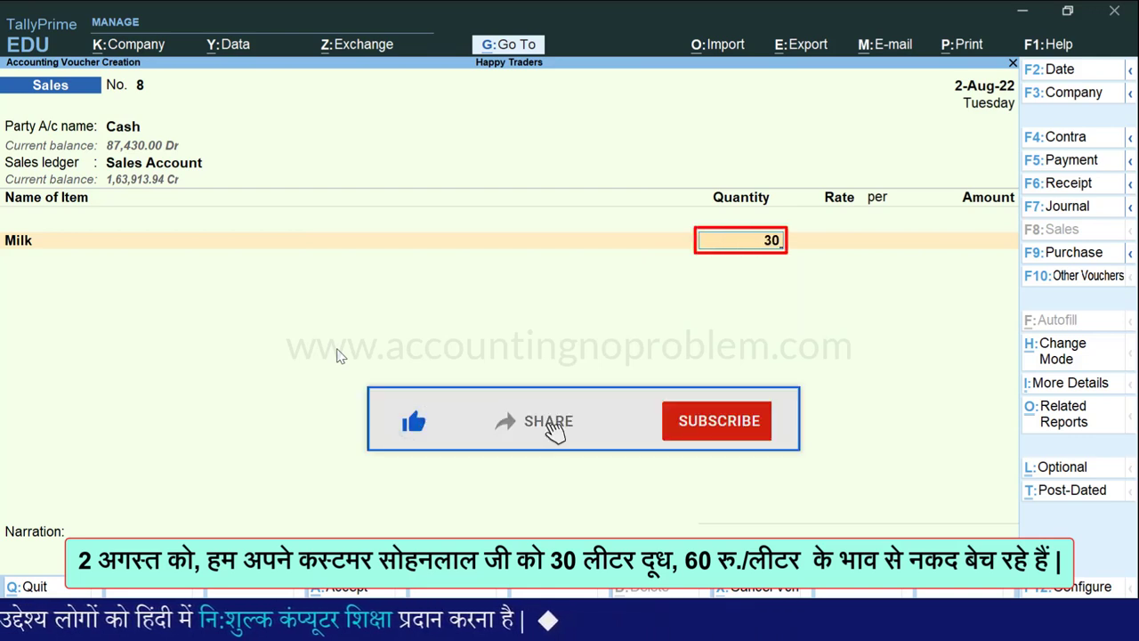
key(Return)
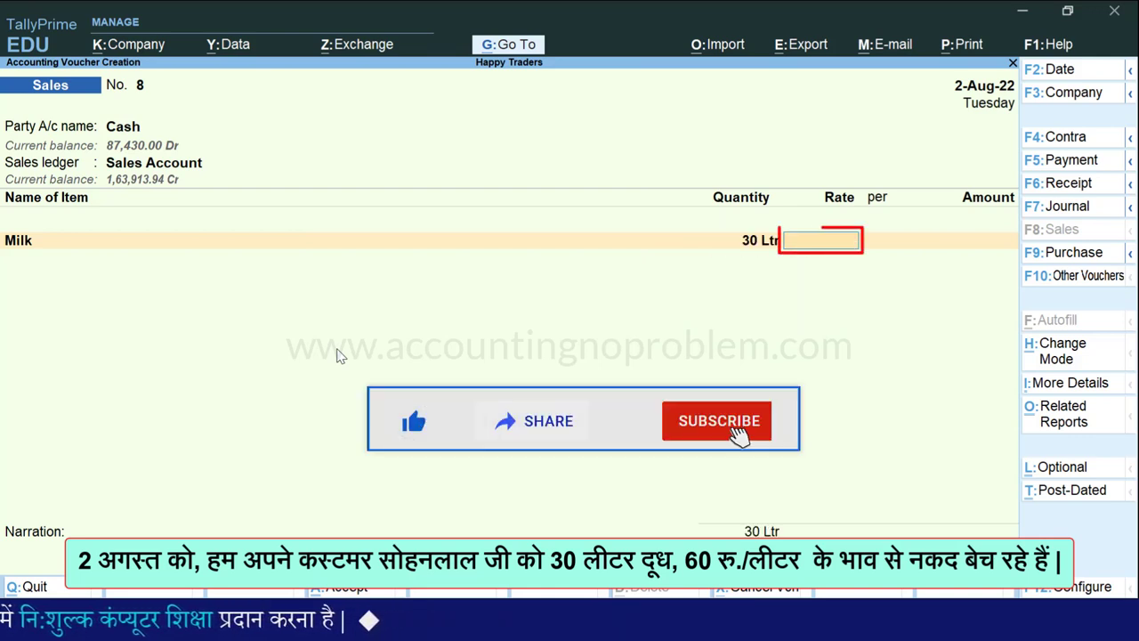
text(60)
key(Return)
key(Return)
key(Return)
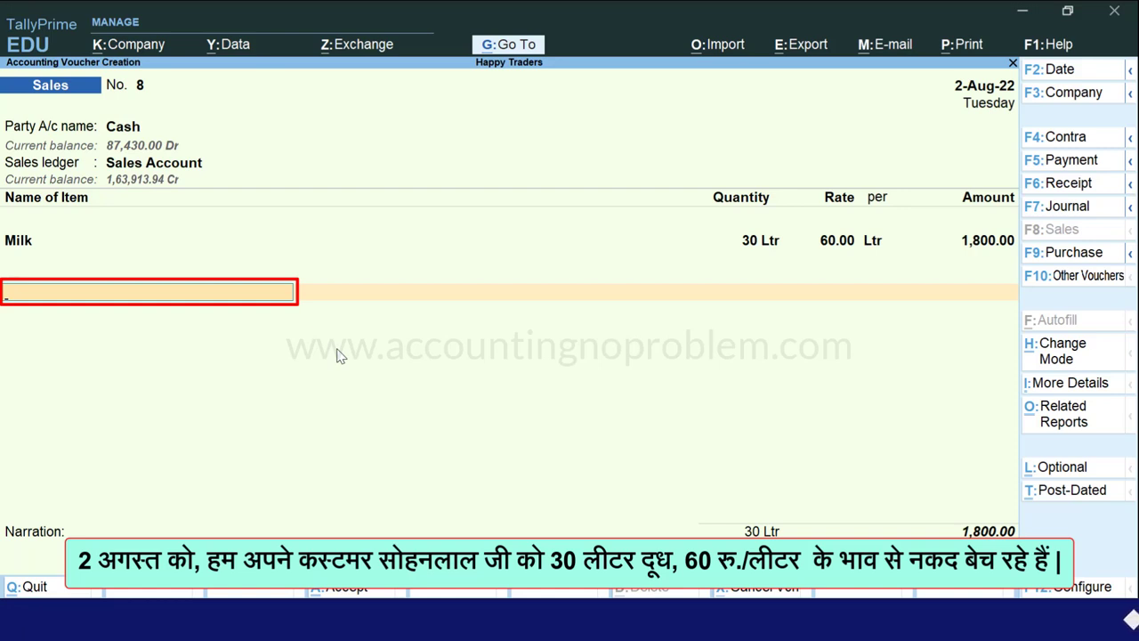
Step: Add the CGST and SGST ledgers without amounts and save the sales voucher with no narration
text(Cg)
key(Return)
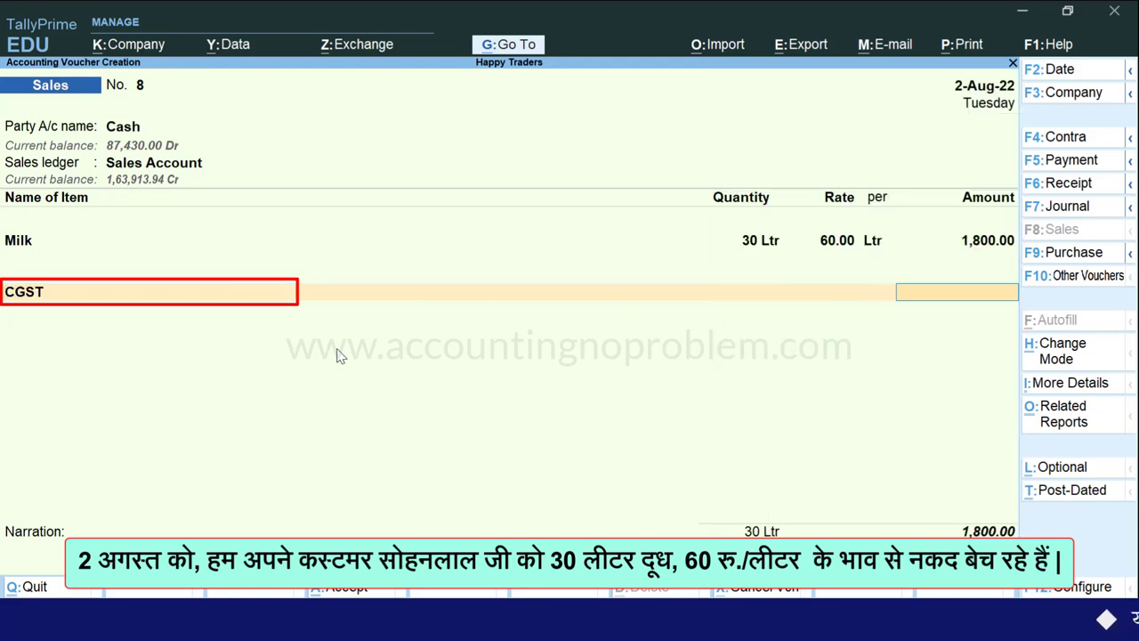
key(Return)
text(Sg)
key(Return)
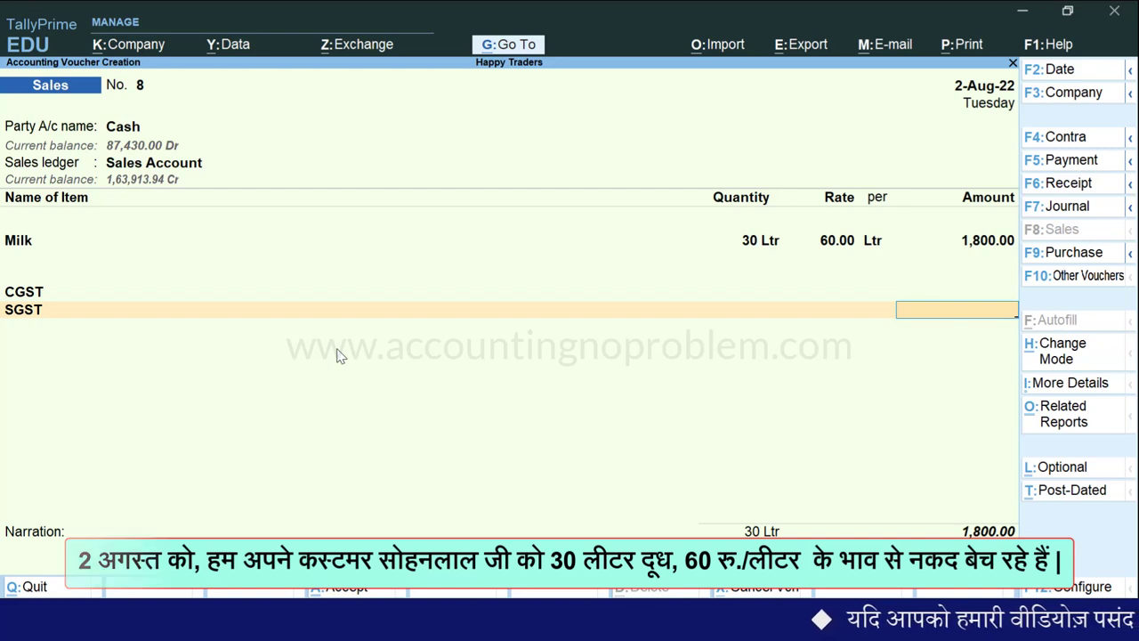
key(Return)
key(Return)
key(Return)
key(Return)
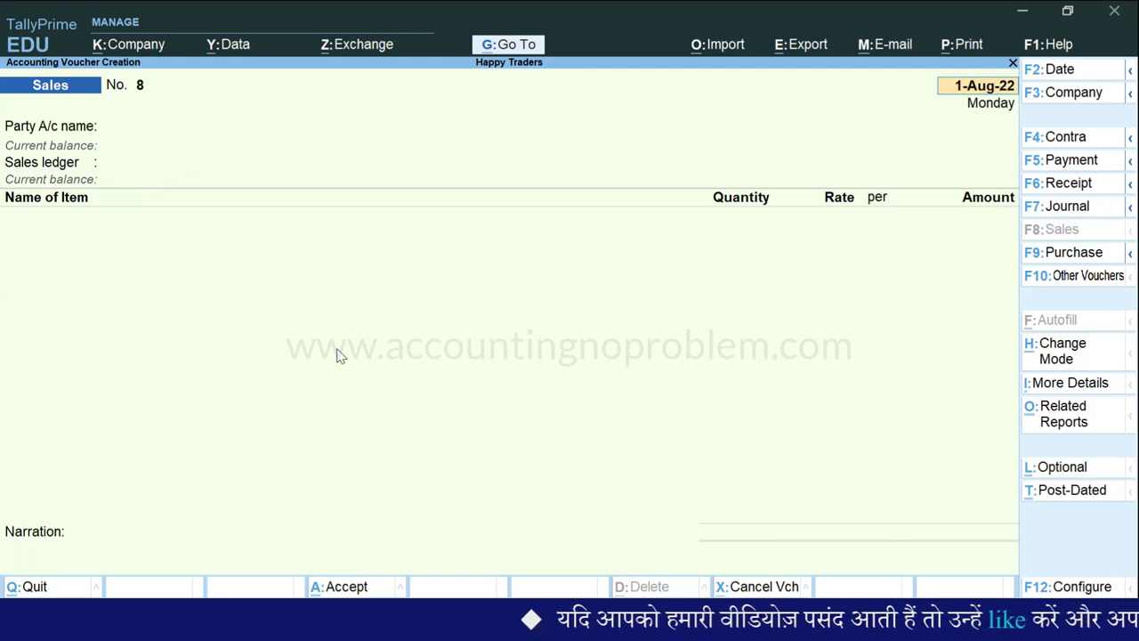
Step: Open the GSTR-1 report for the period 1-8 to 31-8
key(alt+g)
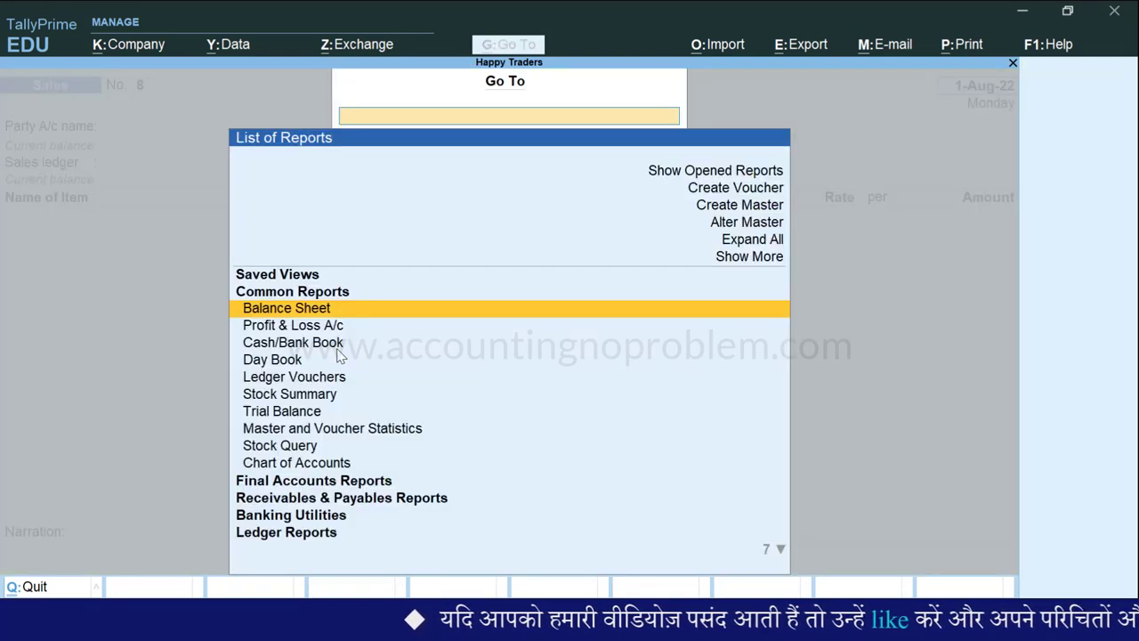
text(Gstr1)
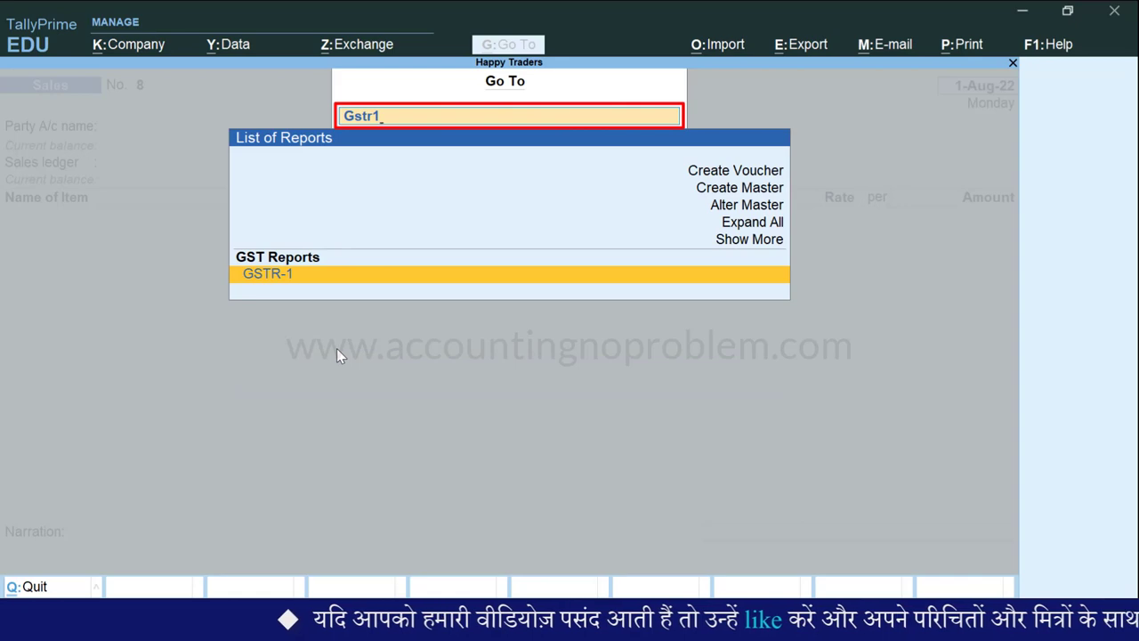
key(Return)
key(F2)
text(1-8)
key(Return)
text(31-8)
key(Return)
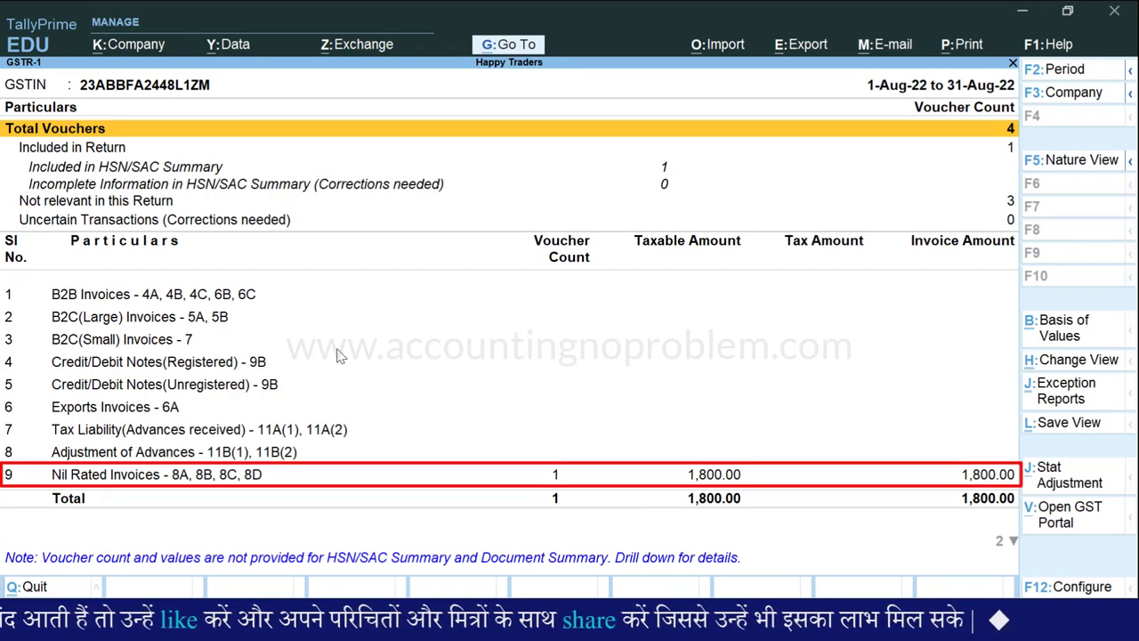
Step: Open the details of Nil Rated Invoices - 8A, 8B, 8C, 8D in the GSTR-1 report
key(Down)
key(Down)
key(Down)
key(Down)
key(Down)
key(Down)
key(Down)
key(Down)
key(Down)
key(Down)
key(Down)
key(Down)
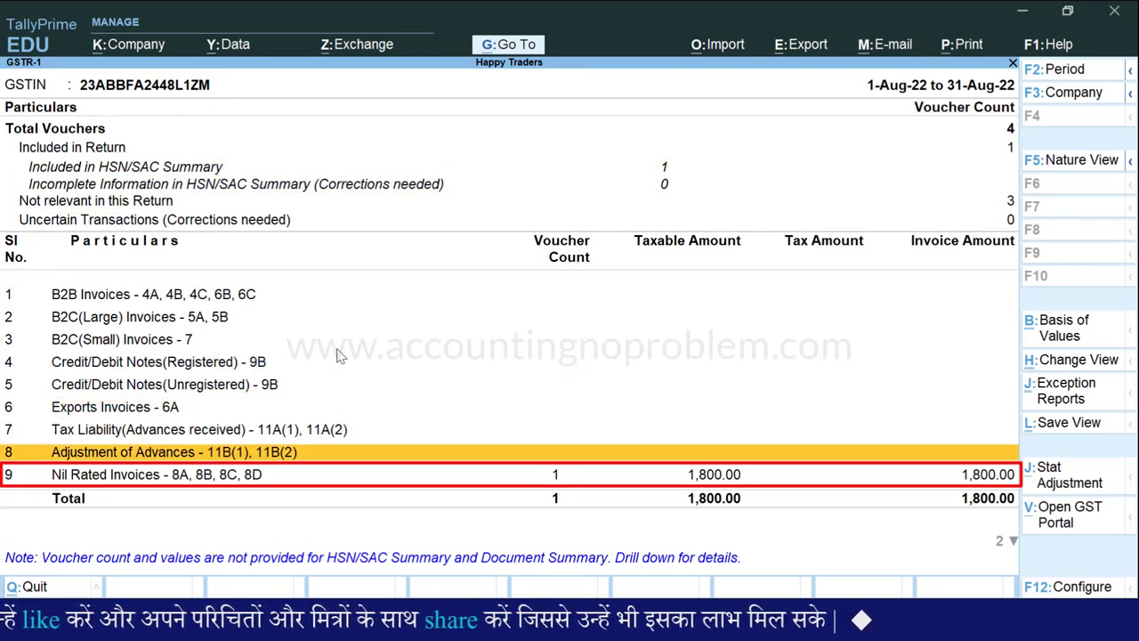
key(Return)
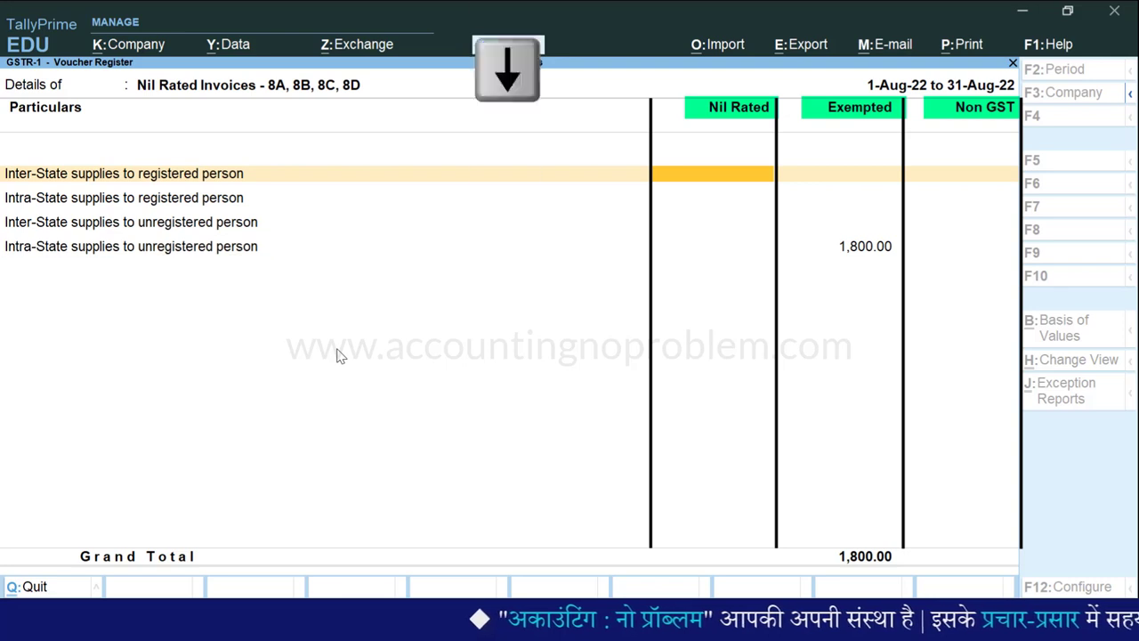
Step: View the voucher register behind the Exempted amount for intra-state supplies to unregistered person
key(Down)
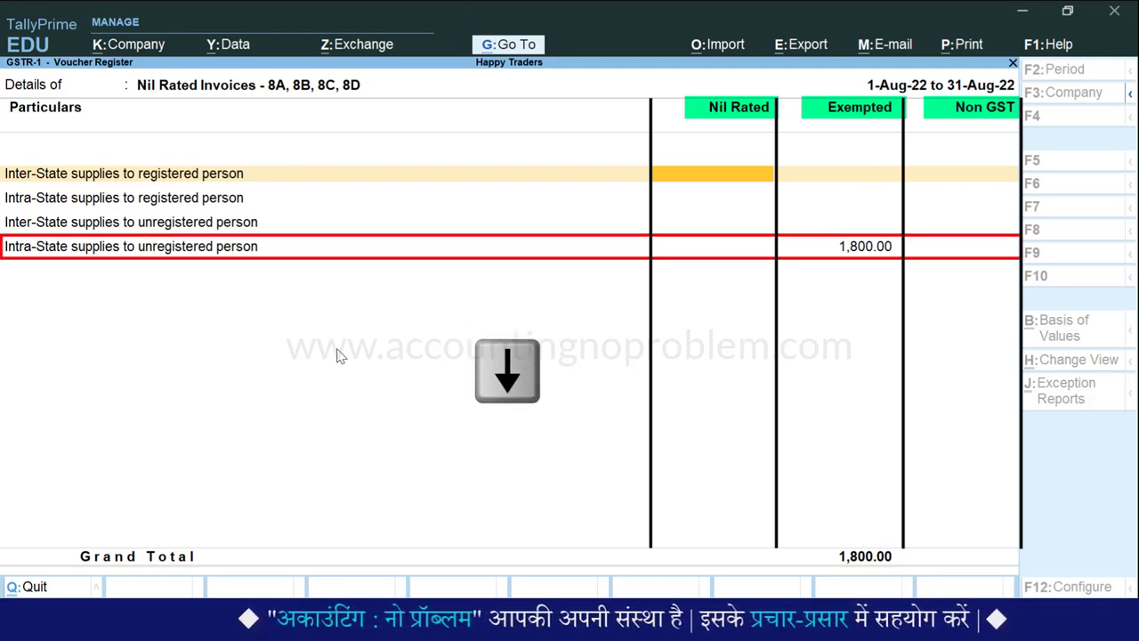
key(Down)
key(Down)
key(Down)
key(Right)
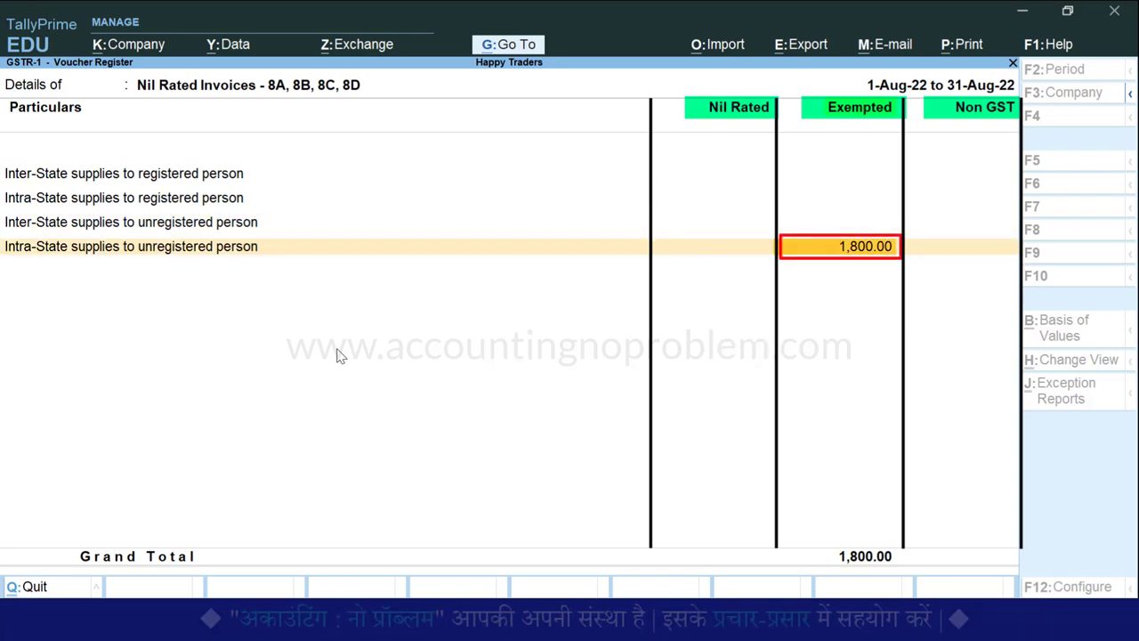
key(Return)
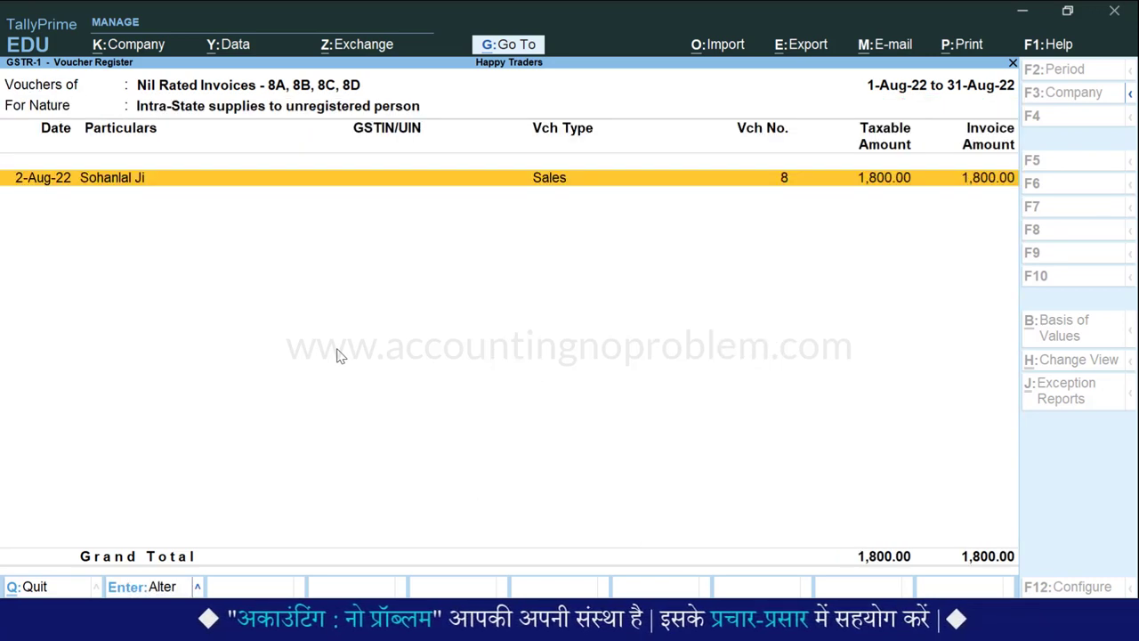